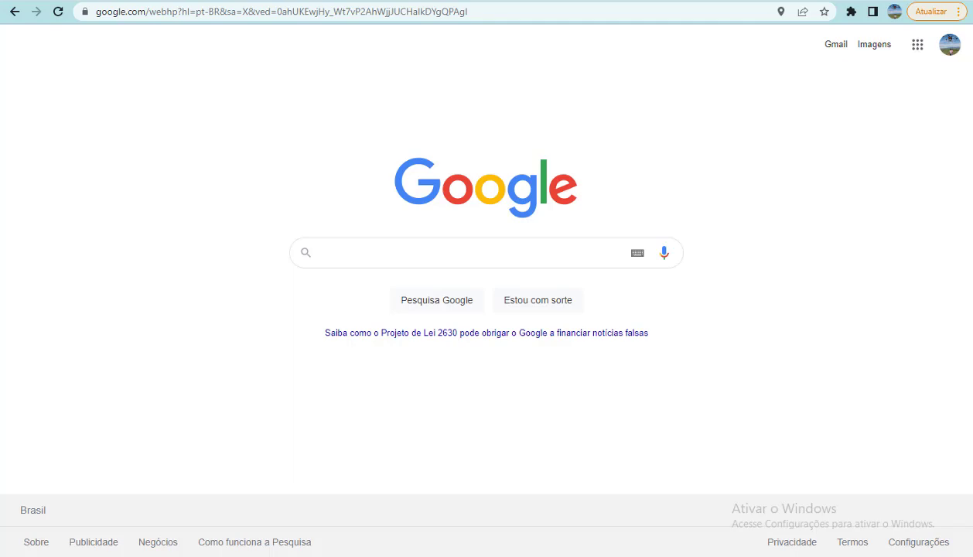
- In ToRinex4, set the input directory to the gnss\base folder of the 2022-03-29_Farroupilha - RS project
{"action": "left_click_drag", "start_coordinate": [972, 163], "coordinate": [350, 107]}
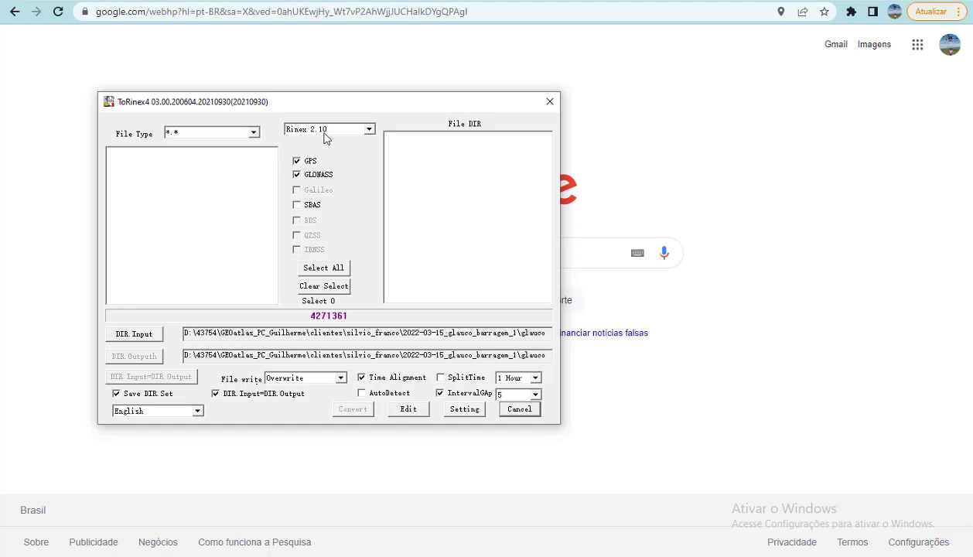
{"action": "left_click_drag", "start_coordinate": [359, 108], "coordinate": [414, 97]}
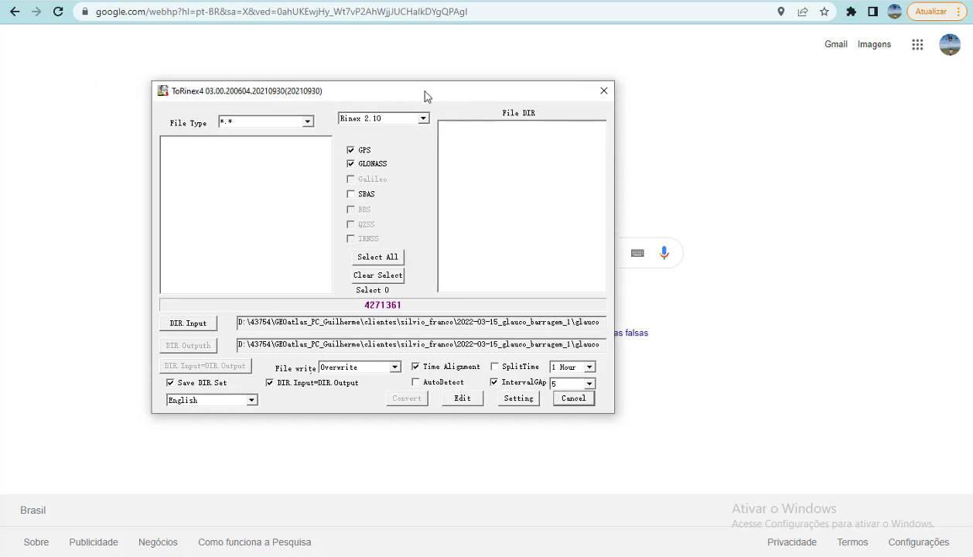
{"action": "left_click", "coordinate": [206, 319]}
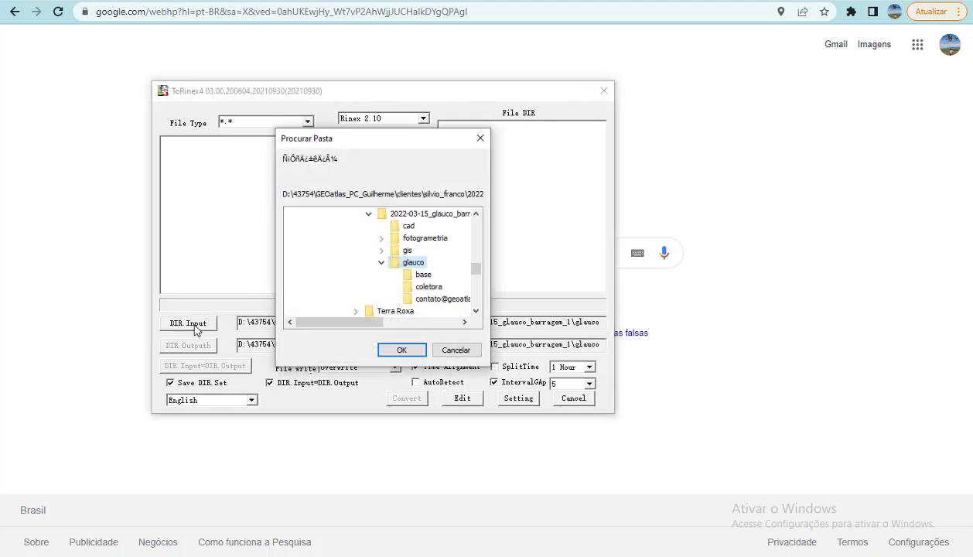
{"action": "left_click", "coordinate": [370, 220]}
{"action": "scroll", "coordinate": [364, 239], "scroll_direction": "up", "scroll_amount": 10}
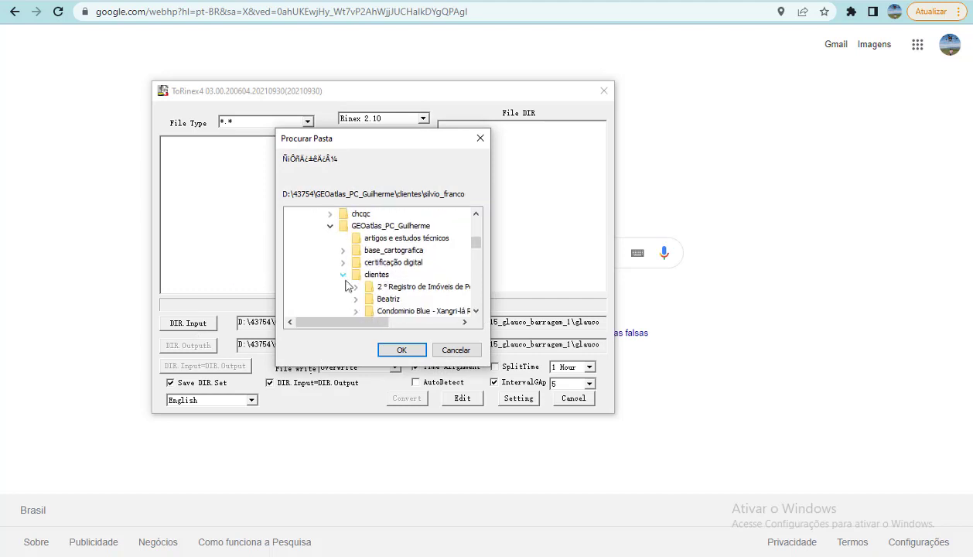
{"action": "scroll", "coordinate": [360, 255], "scroll_direction": "down", "scroll_amount": 6}
{"action": "scroll", "coordinate": [360, 256], "scroll_direction": "up", "scroll_amount": 2}
{"action": "left_click", "coordinate": [369, 276]}
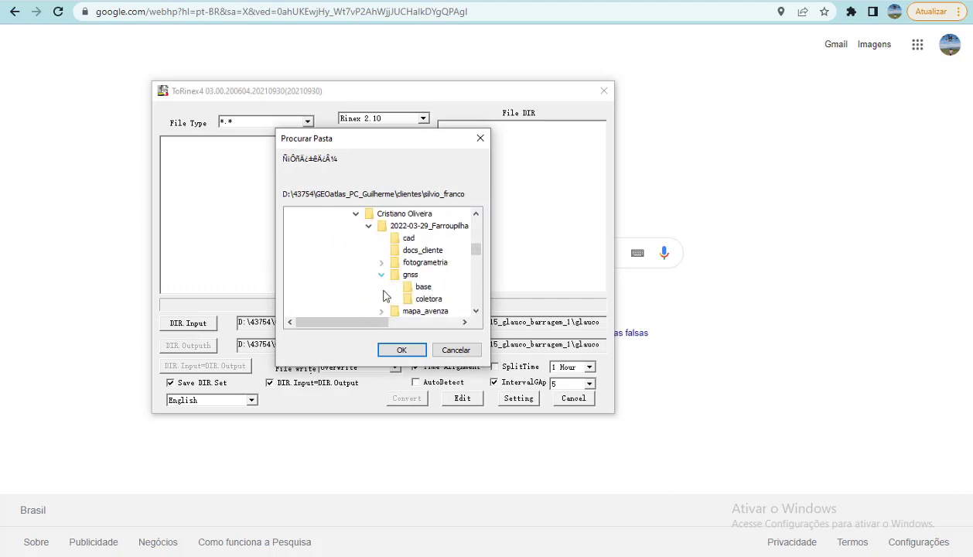
{"action": "left_click", "coordinate": [391, 292]}
{"action": "left_click", "coordinate": [401, 349]}
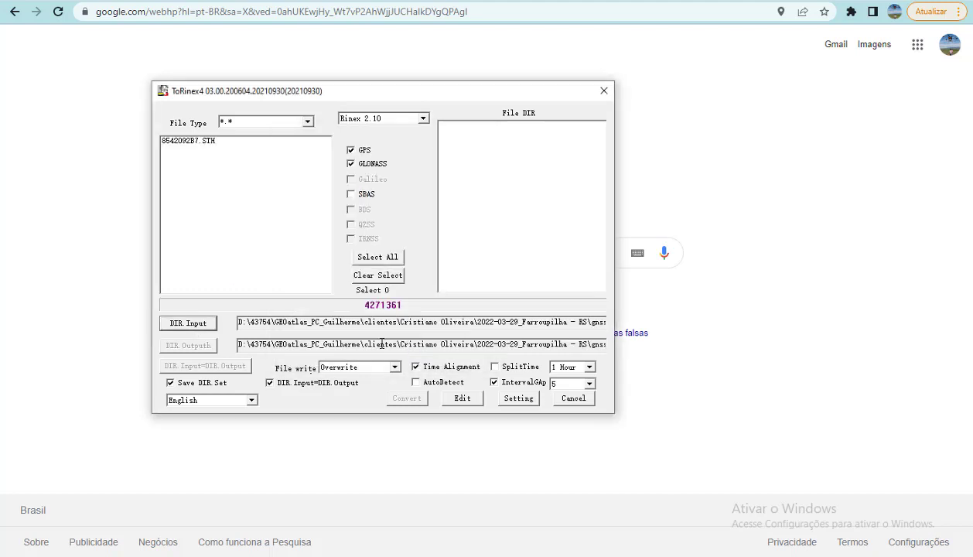
- Convert 8542092B7.STH to the Rinex 2.10 format, then select the converted file in the output list
{"action": "left_click", "coordinate": [190, 142]}
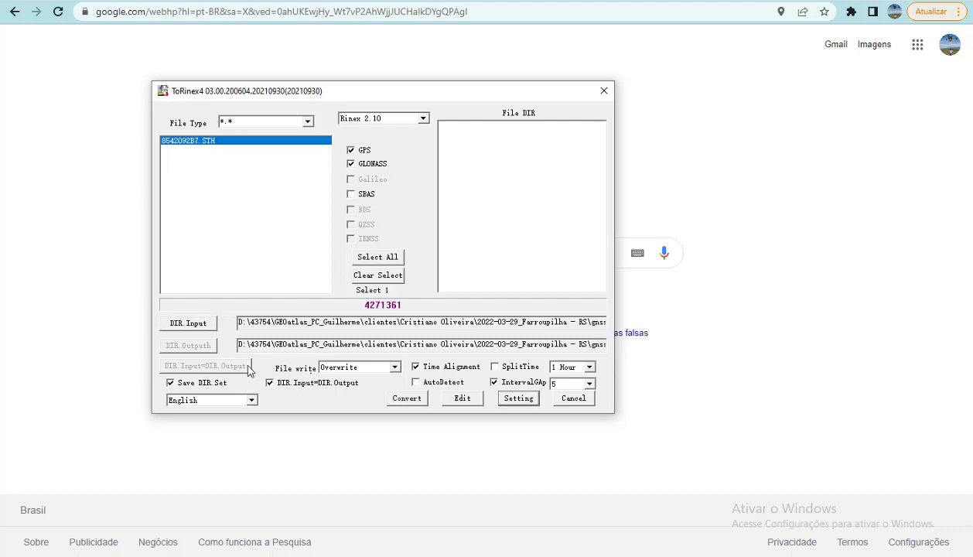
{"action": "left_click", "coordinate": [423, 118]}
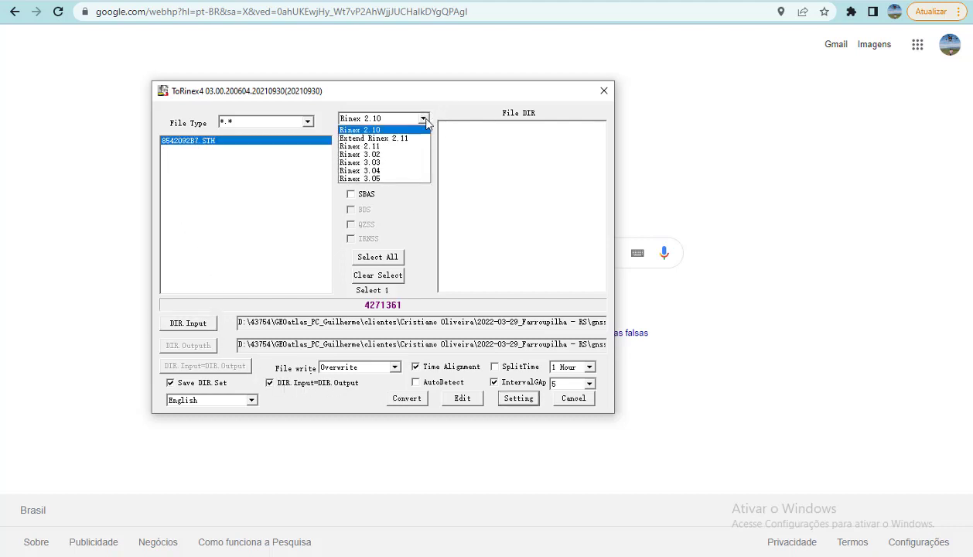
{"action": "left_click", "coordinate": [421, 129]}
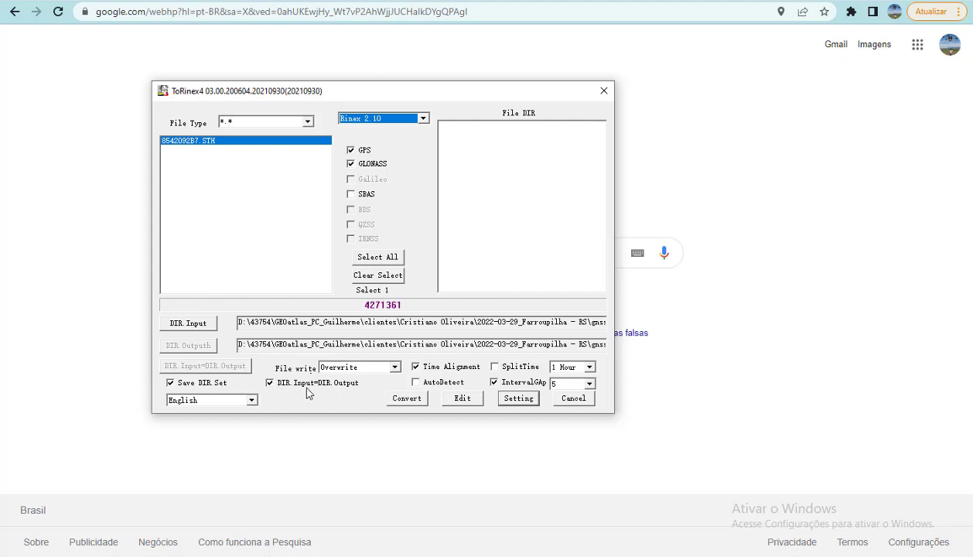
{"action": "left_click", "coordinate": [410, 399]}
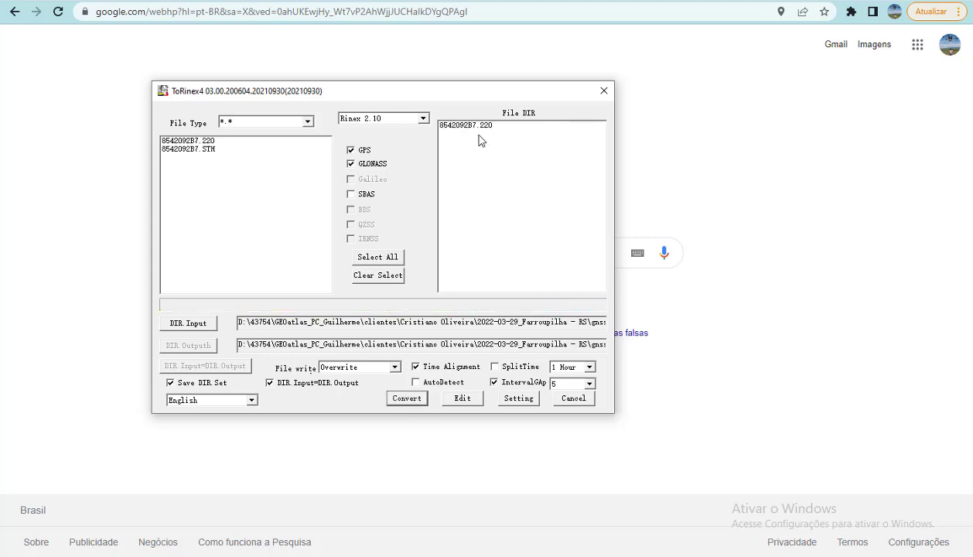
{"action": "left_click", "coordinate": [472, 128]}
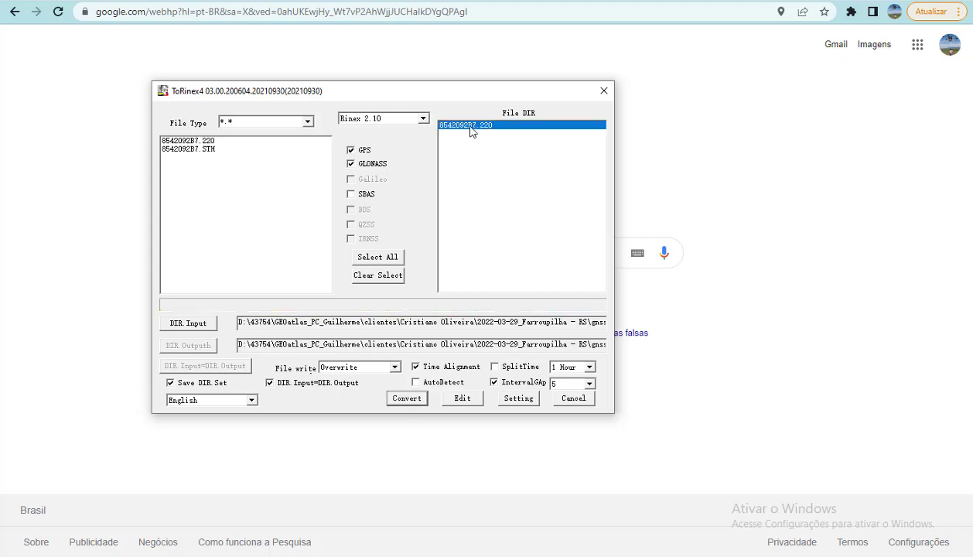
- Switch to File Explorer and open the converted 8542092B7.22O observation file from the gnss\base folder
{"action": "left_click_drag", "start_coordinate": [972, 207], "coordinate": [291, 85]}
{"action": "double_click", "coordinate": [321, 169]}
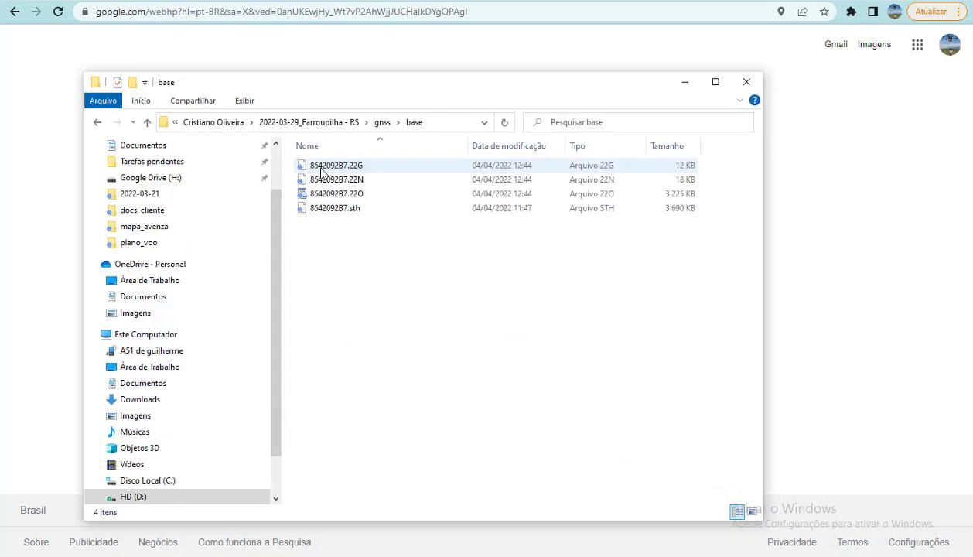
{"action": "left_click", "coordinate": [339, 199]}
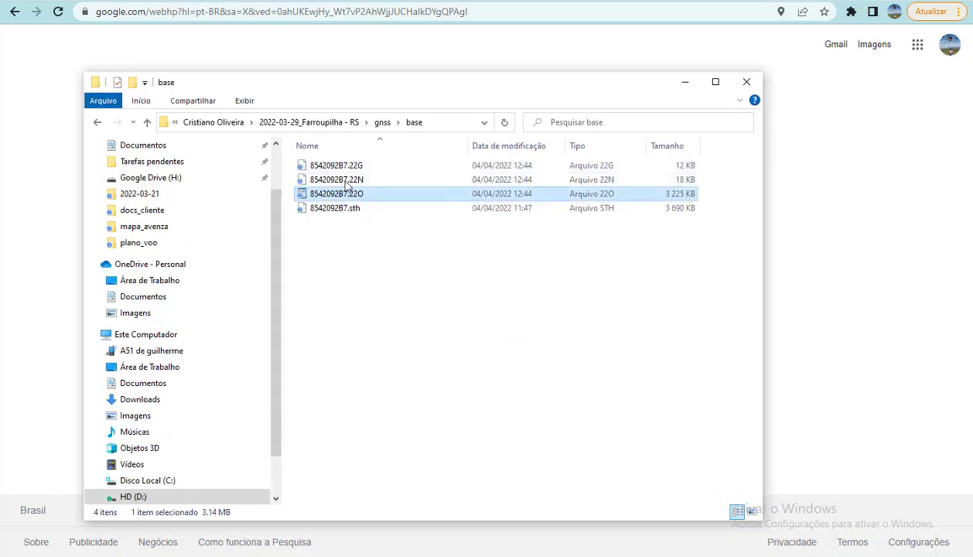
{"action": "left_click", "coordinate": [346, 169], "text": "shift"}
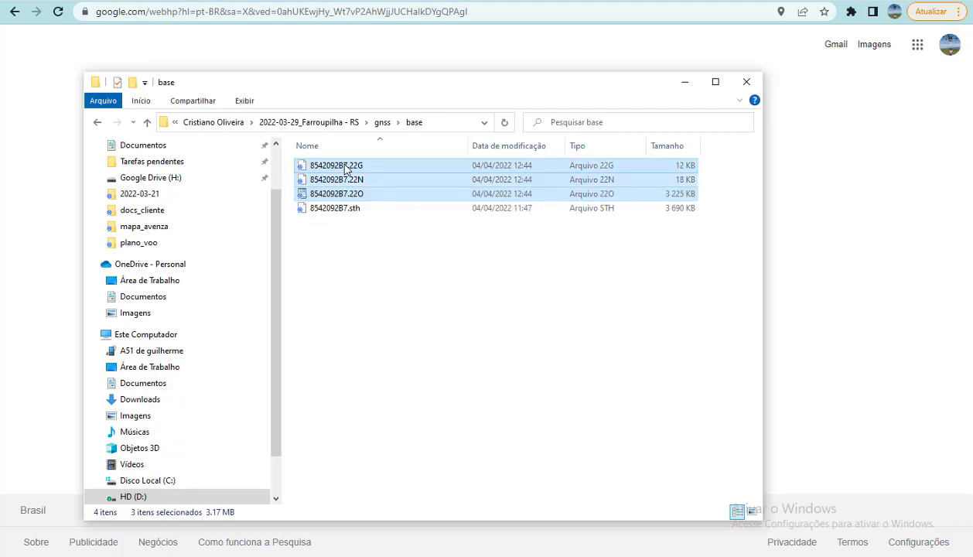
{"action": "left_click", "coordinate": [337, 197]}
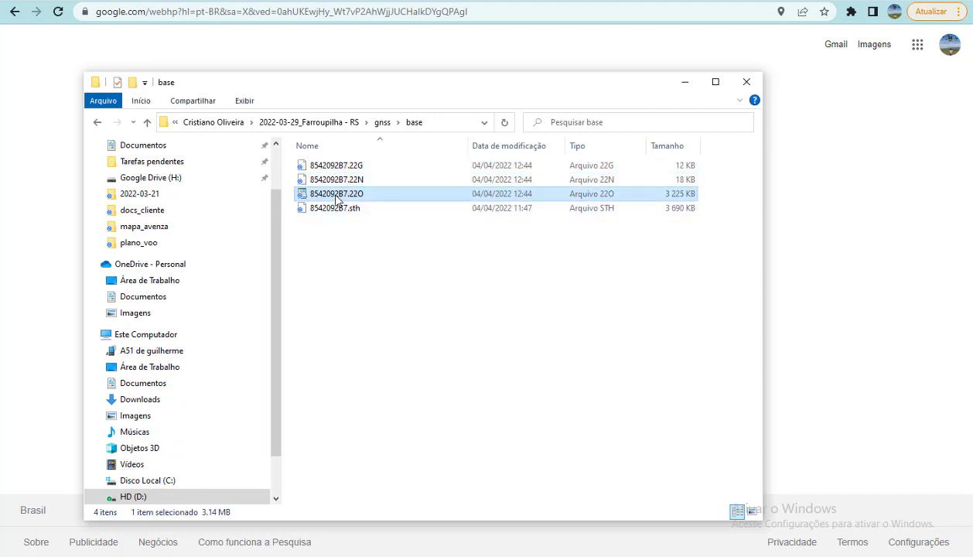
{"action": "right_click", "coordinate": [336, 199]}
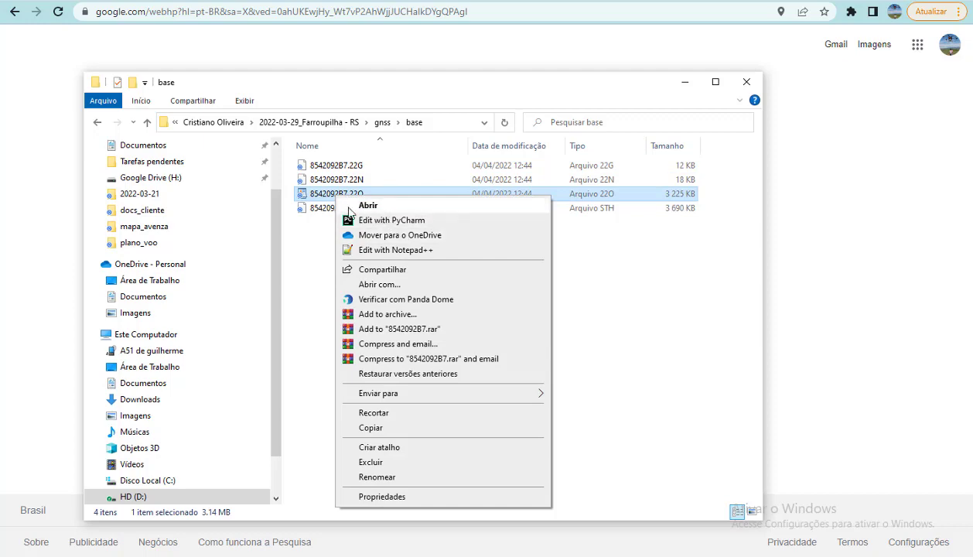
{"action": "left_click", "coordinate": [370, 206]}
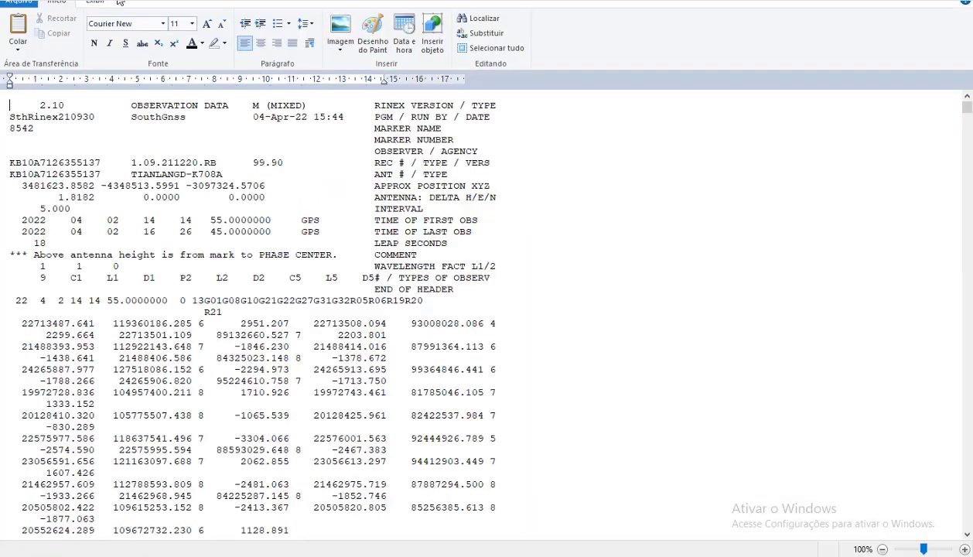
- Examine the antenna height on the ANTENNA: DELTA H/E/N line of the RINEX header, then close the file
{"action": "double_click", "coordinate": [69, 198]}
{"action": "left_click_drag", "start_coordinate": [70, 198], "coordinate": [499, 198]}
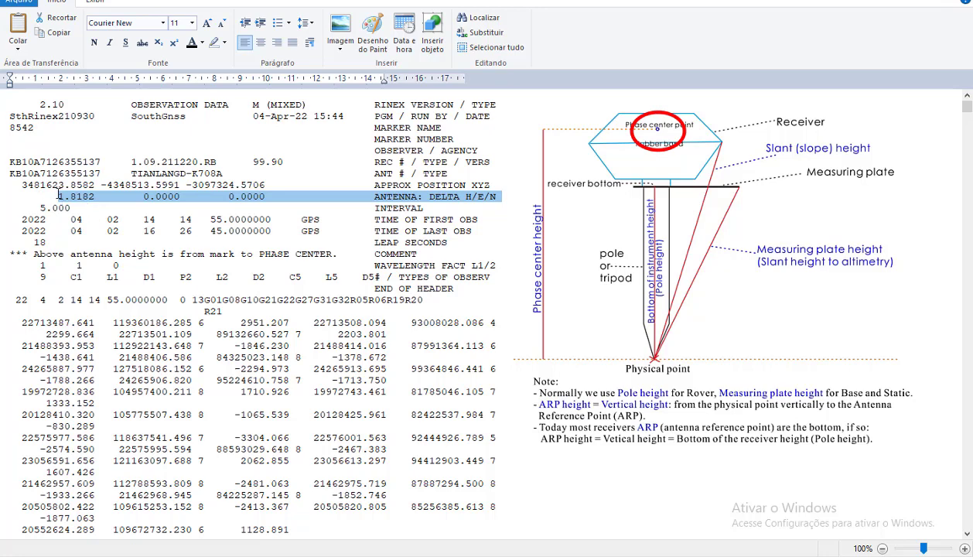
{"action": "double_click", "coordinate": [60, 194]}
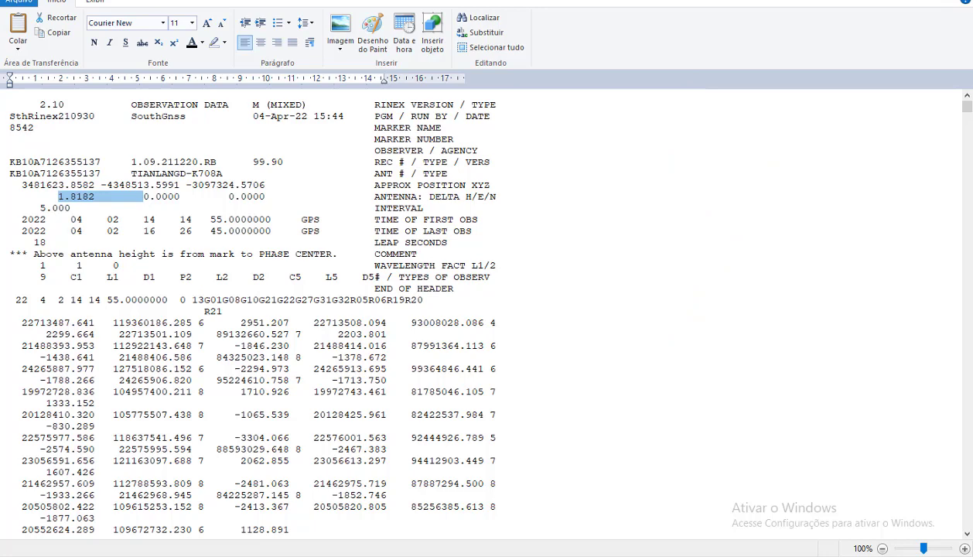
{"action": "left_click", "coordinate": [956, 1]}
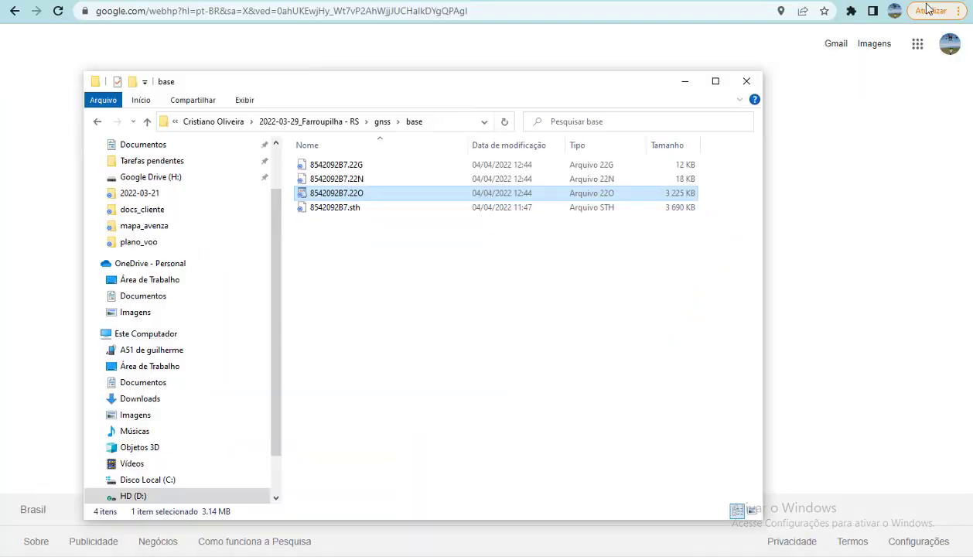
- Return to the browser, search Google for "ppp ibge" and open IBGE's online GNSS post-processing service page
{"action": "left_click", "coordinate": [455, 337]}
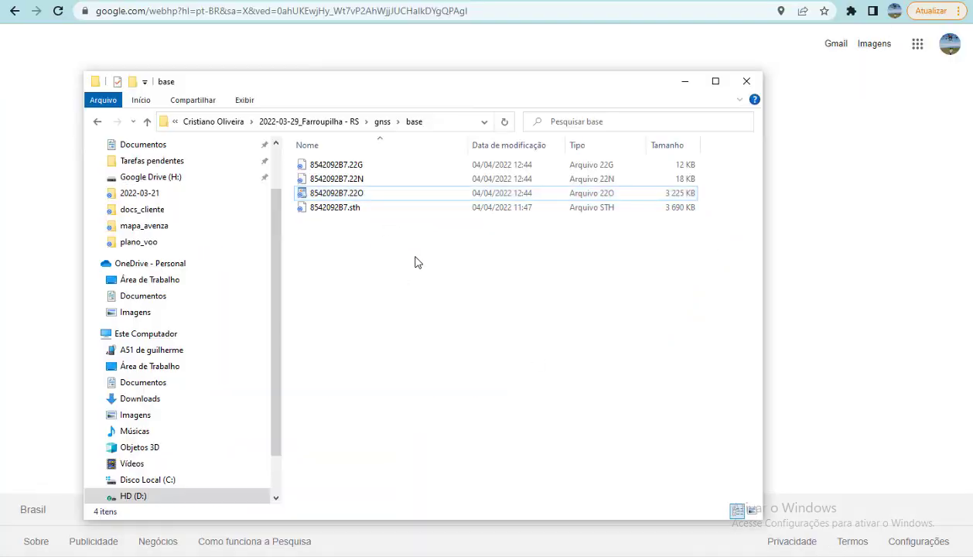
{"action": "left_click", "coordinate": [292, 53]}
{"action": "left_click", "coordinate": [327, 255]}
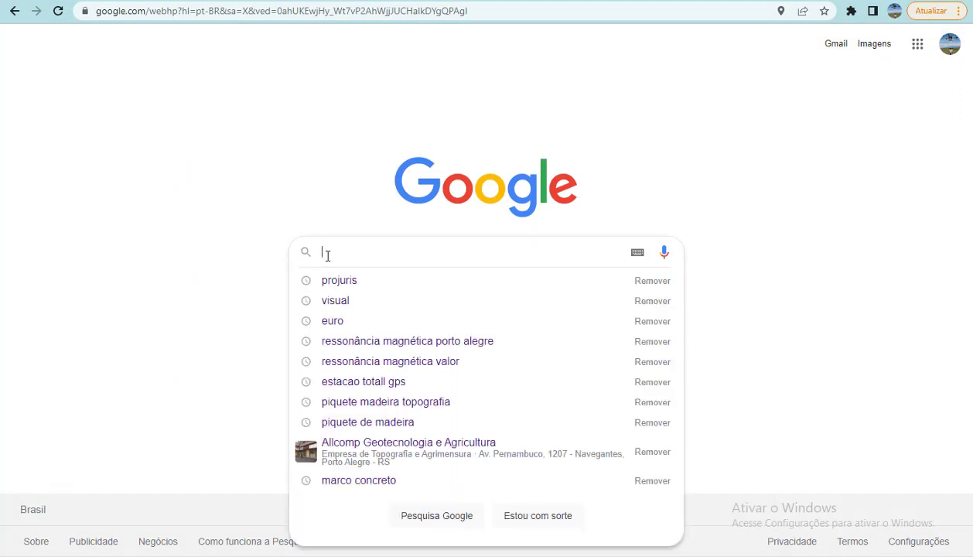
{"action": "type", "text": "ppp"}
{"action": "key", "text": "Down"}
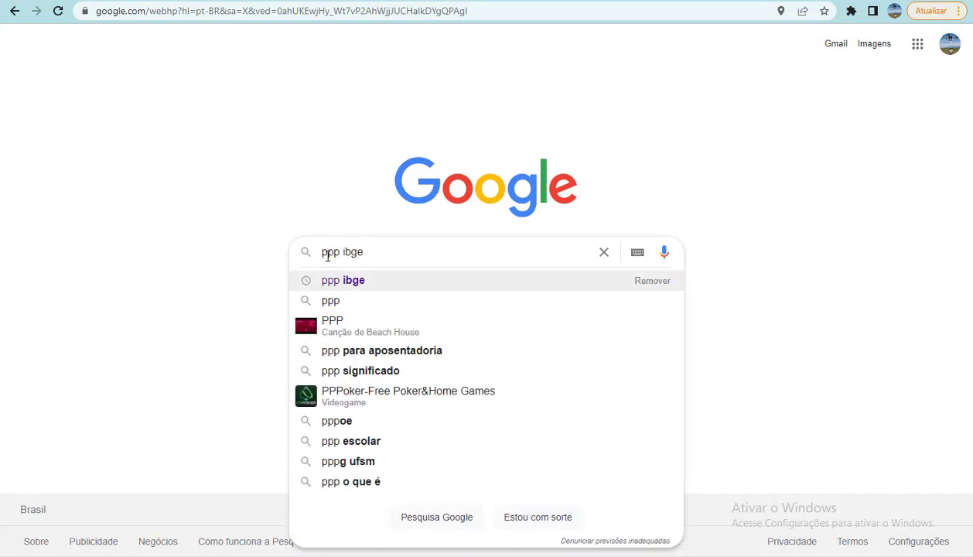
{"action": "key", "text": "Return"}
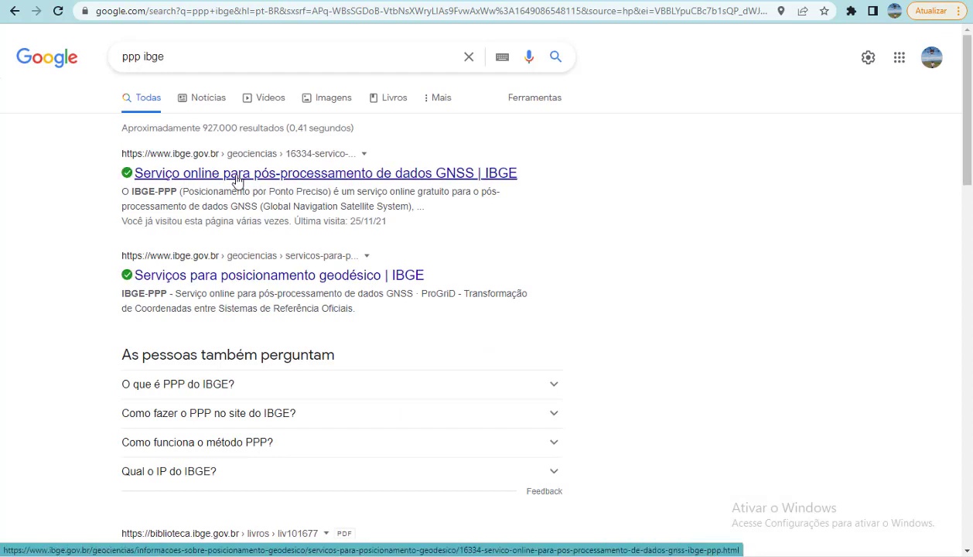
{"action": "left_click", "coordinate": [237, 175]}
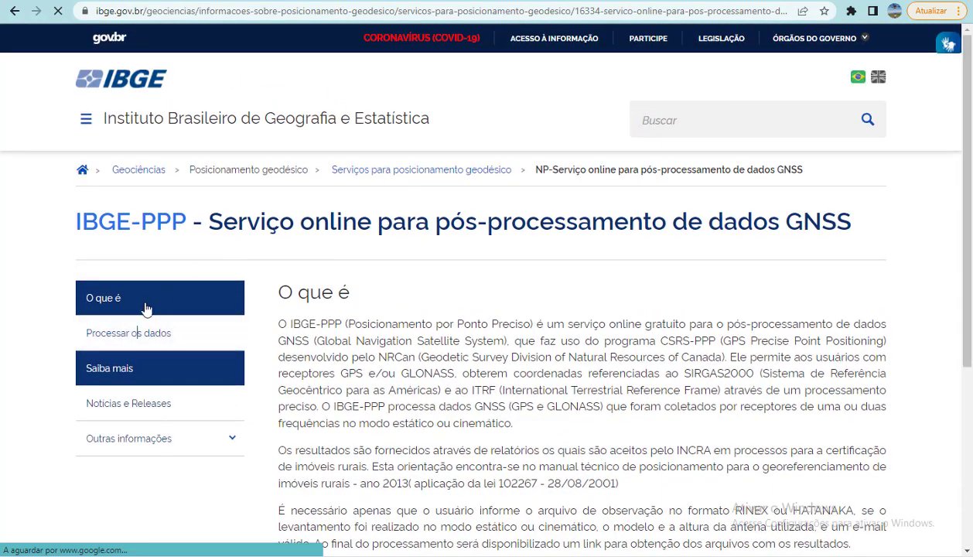
- Open the "Processar os dados" section of the IBGE-PPP page and go to its processing form
{"action": "scroll", "coordinate": [124, 333], "scroll_direction": "down", "scroll_amount": 4}
{"action": "scroll", "coordinate": [176, 262], "scroll_direction": "up", "scroll_amount": 3}
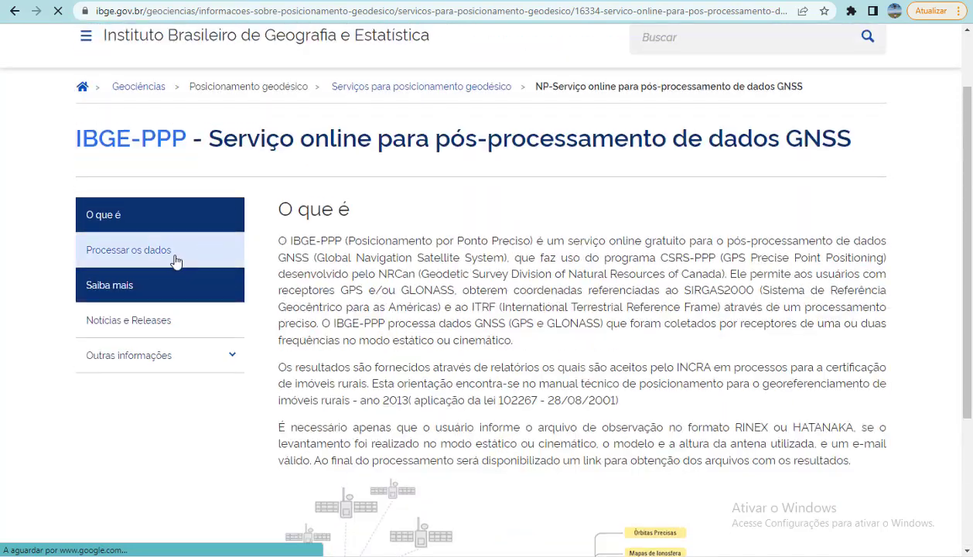
{"action": "left_click", "coordinate": [130, 245]}
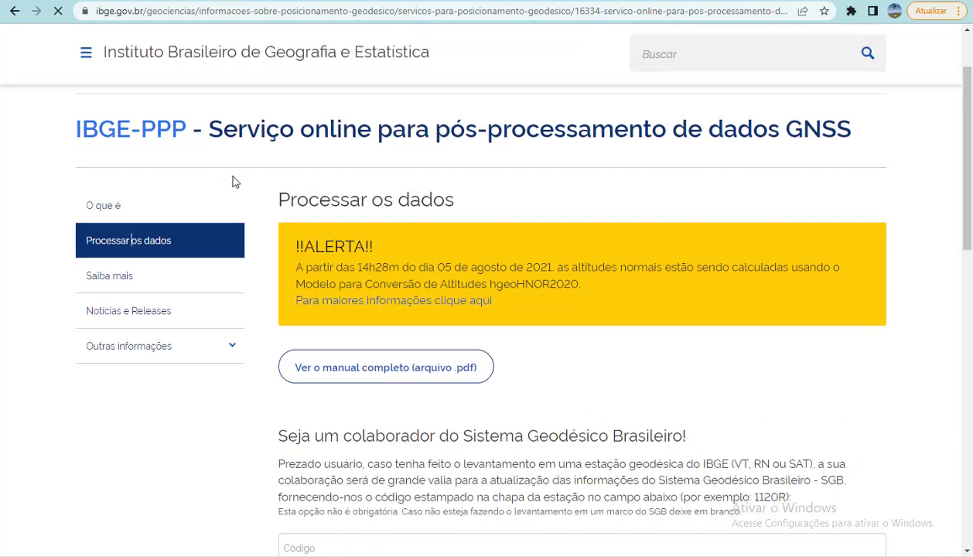
{"action": "scroll", "coordinate": [236, 183], "scroll_direction": "down", "scroll_amount": 4}
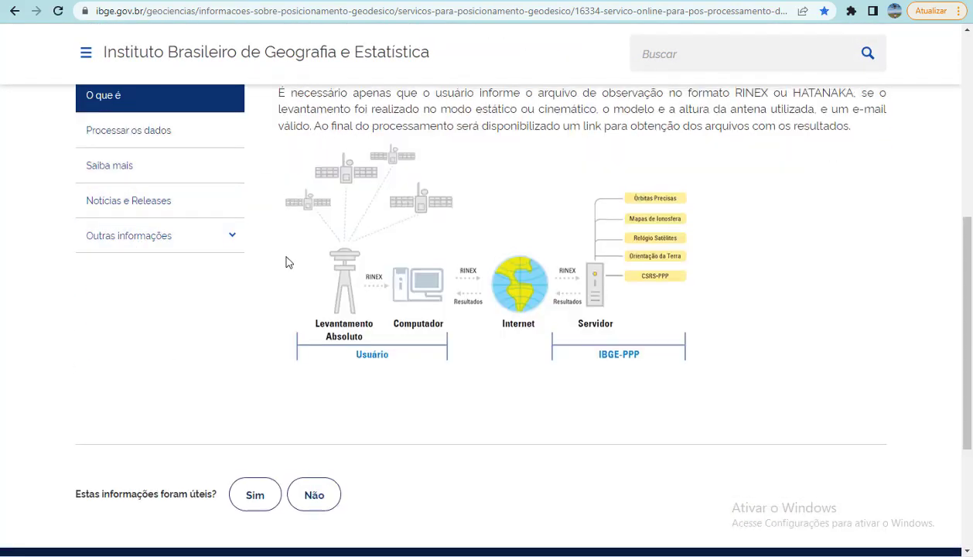
{"action": "scroll", "coordinate": [306, 216], "scroll_direction": "up", "scroll_amount": 4}
{"action": "scroll", "coordinate": [309, 218], "scroll_direction": "down", "scroll_amount": 7}
{"action": "scroll", "coordinate": [302, 218], "scroll_direction": "up", "scroll_amount": 4}
{"action": "left_click", "coordinate": [120, 140]}
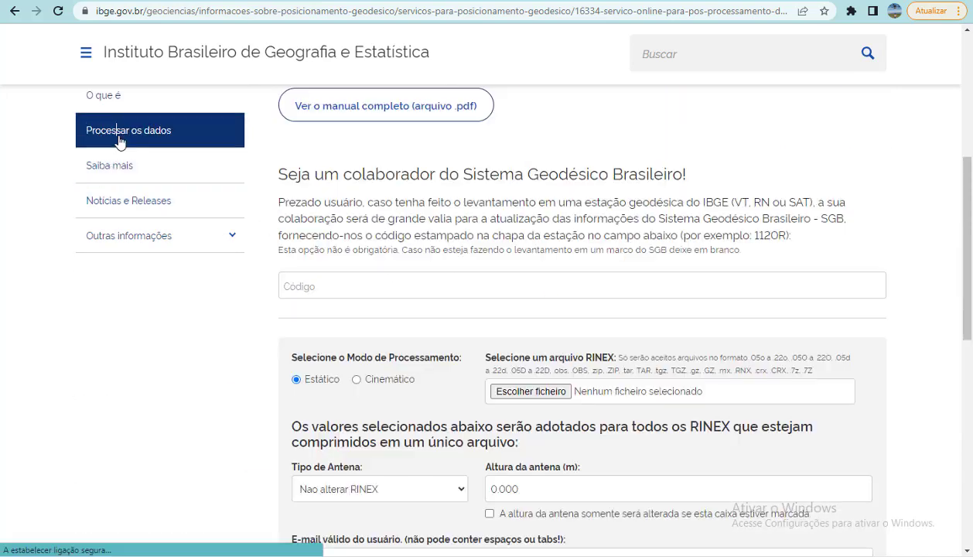
{"action": "scroll", "coordinate": [447, 274], "scroll_direction": "down", "scroll_amount": 1}
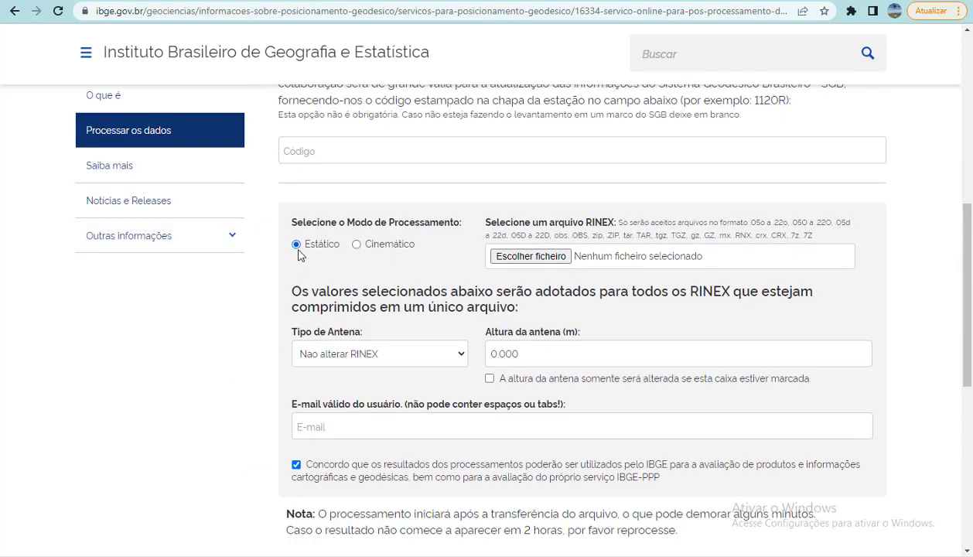
- Look through the available antenna types in the processing form without changing the "Nao alterar RINEX" choice
{"action": "left_click", "coordinate": [392, 360]}
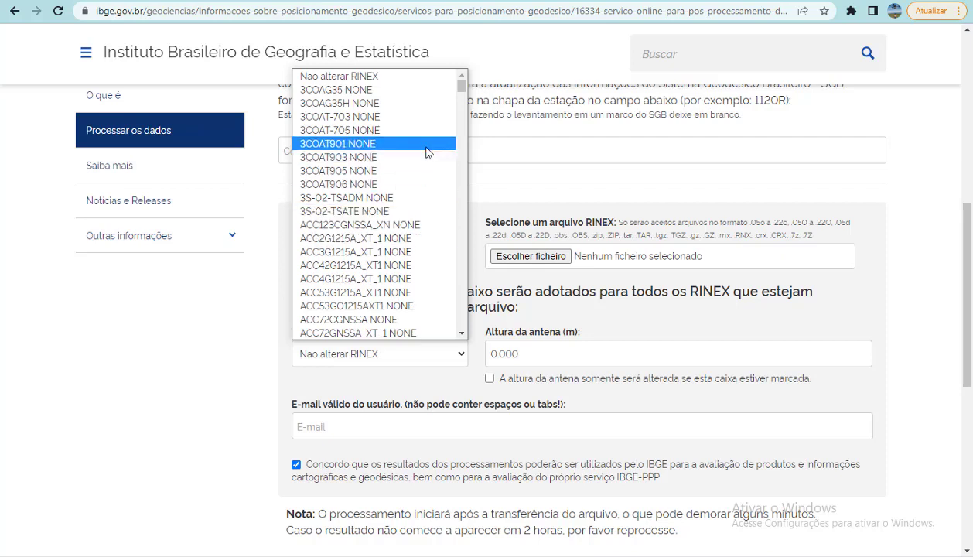
{"action": "left_click", "coordinate": [218, 313]}
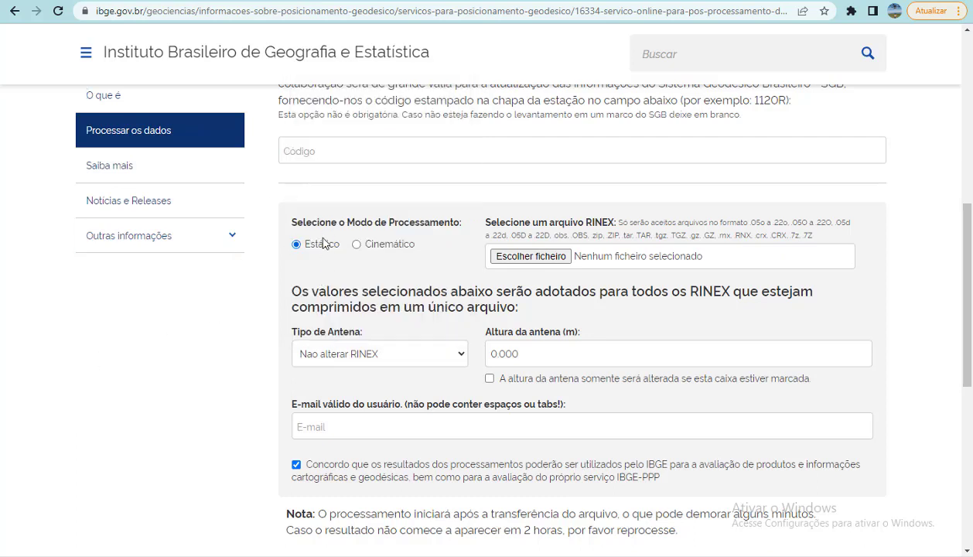
{"action": "left_click", "coordinate": [323, 361]}
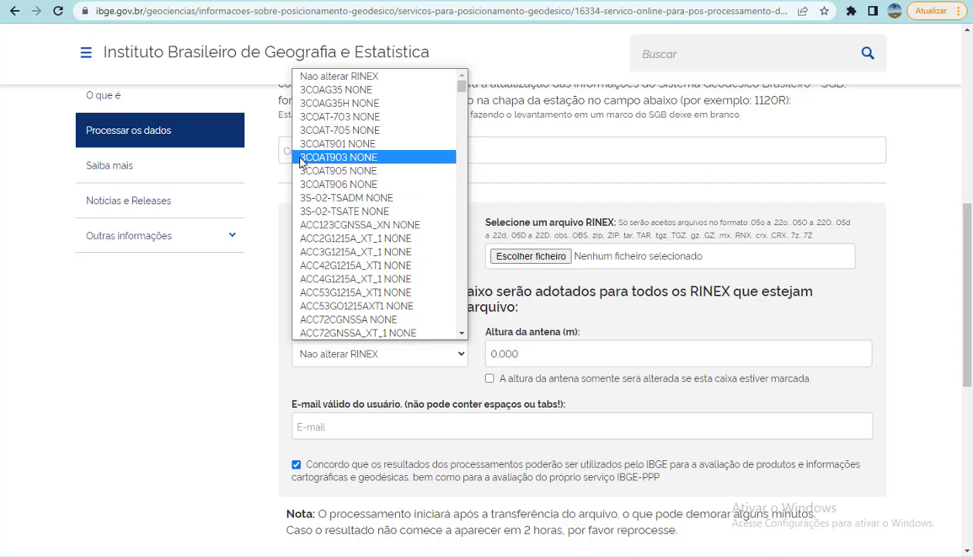
{"action": "left_click", "coordinate": [217, 297]}
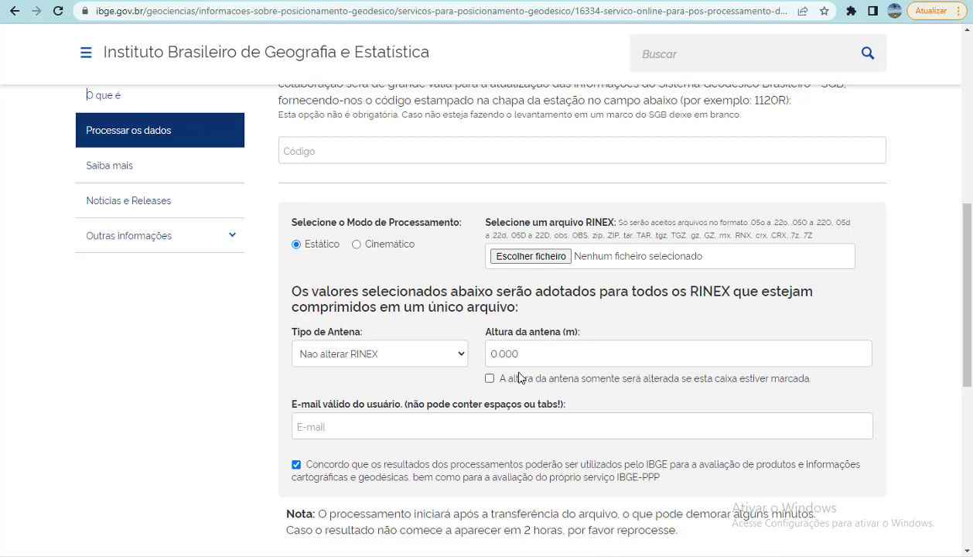
- Browse for the form's RINEX file in the project's gnss\base folder, using the path copied from File Explorer, and select 8542092B7.22O
{"action": "left_click", "coordinate": [517, 260]}
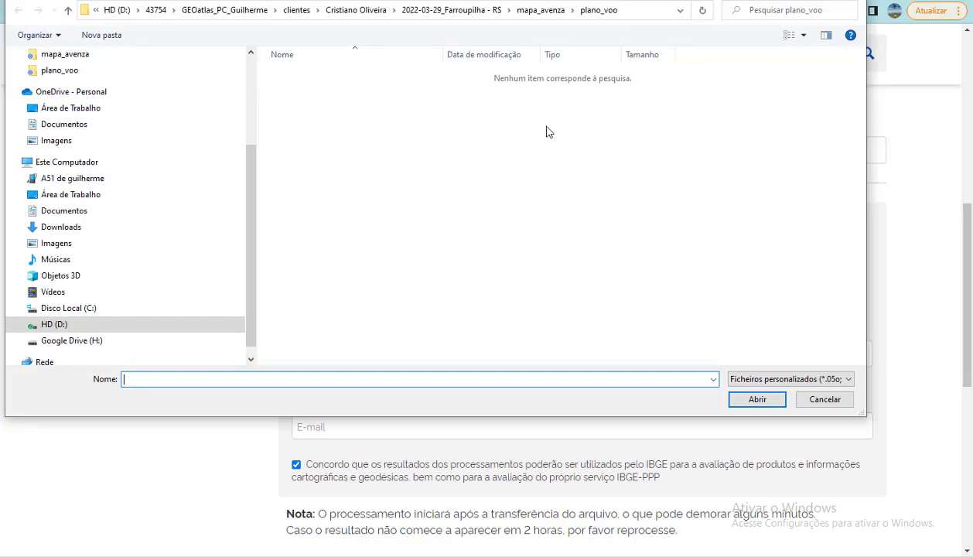
{"action": "mouse_move", "coordinate": [347, 555]}
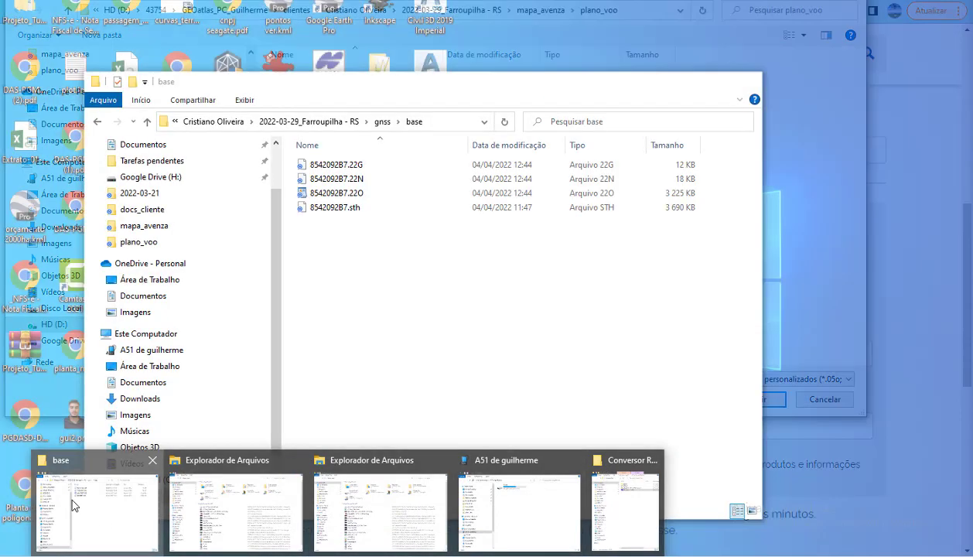
{"action": "left_click", "coordinate": [74, 505]}
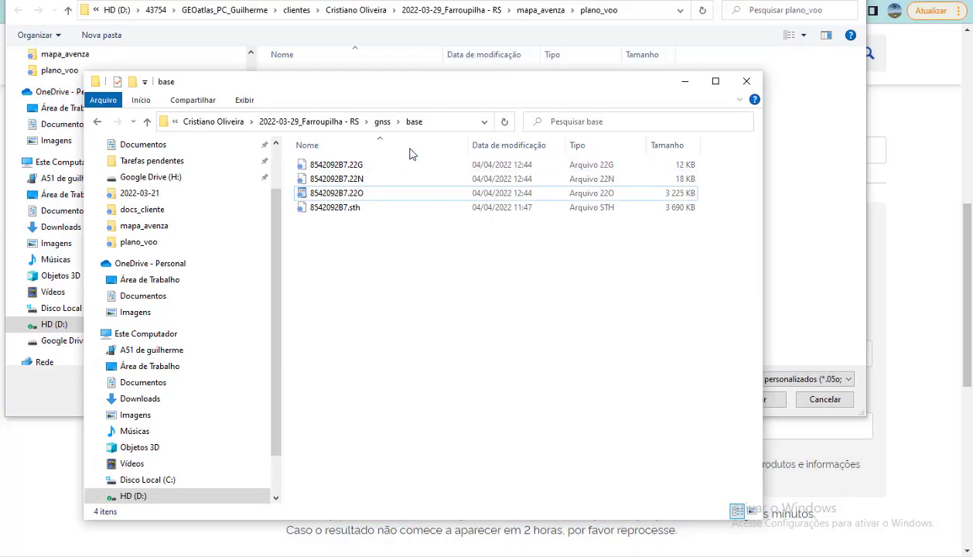
{"action": "left_click", "coordinate": [442, 126]}
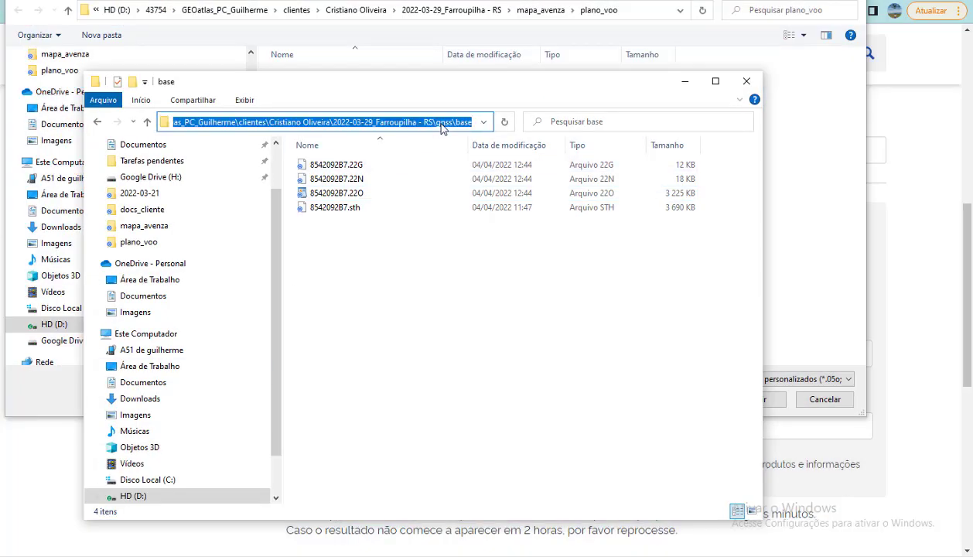
{"action": "key", "text": "ctrl+c"}
{"action": "left_click", "coordinate": [773, 179]}
{"action": "left_click", "coordinate": [334, 380]}
{"action": "key", "text": "ctrl+v"}
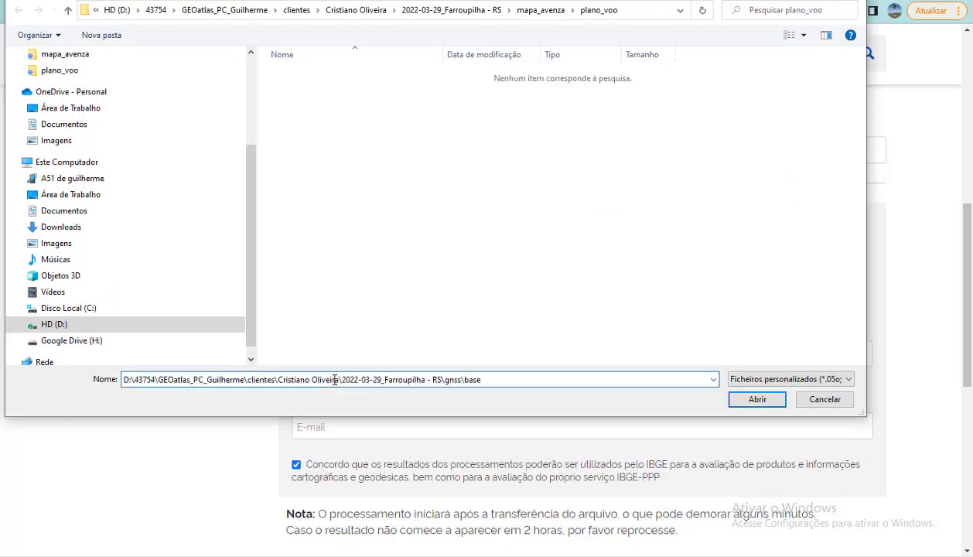
{"action": "key", "text": "Return"}
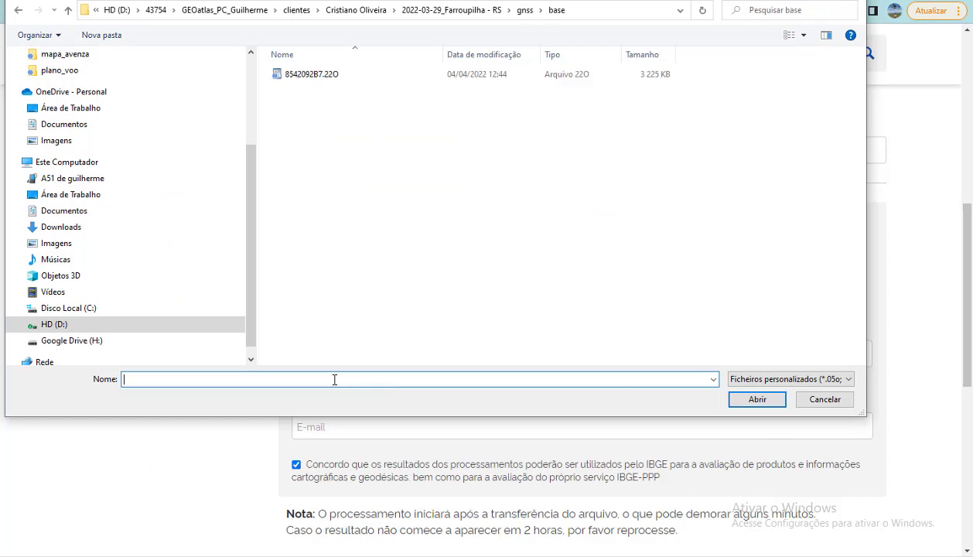
{"action": "left_click", "coordinate": [323, 78]}
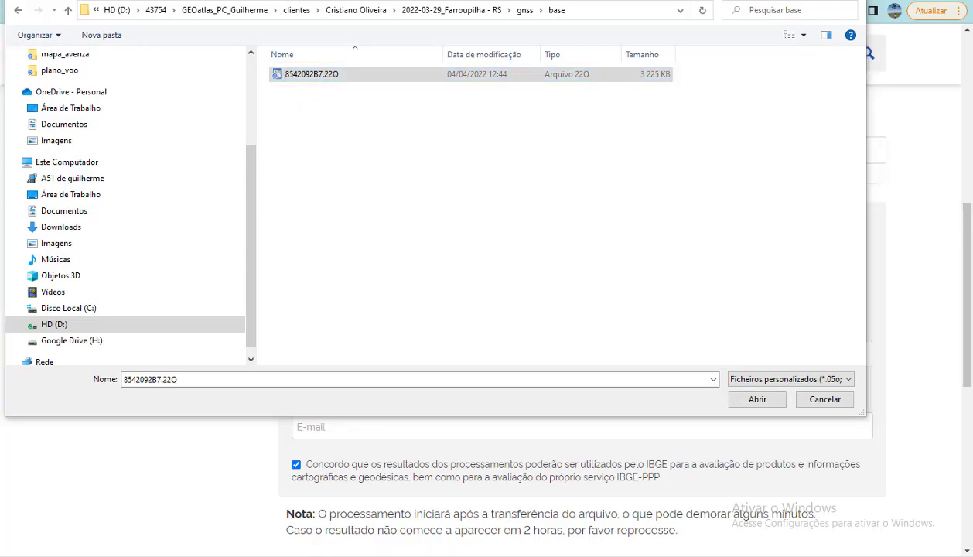
- Examine the .22G, .22N and .22O RINEX files in the base folder in File Explorer
{"action": "mouse_move", "coordinate": [581, 528]}
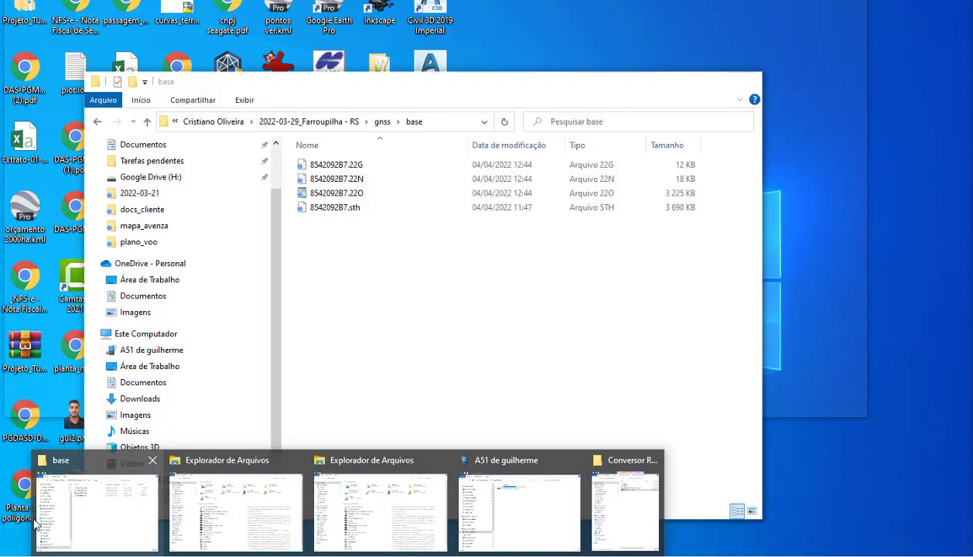
{"action": "left_click", "coordinate": [39, 524]}
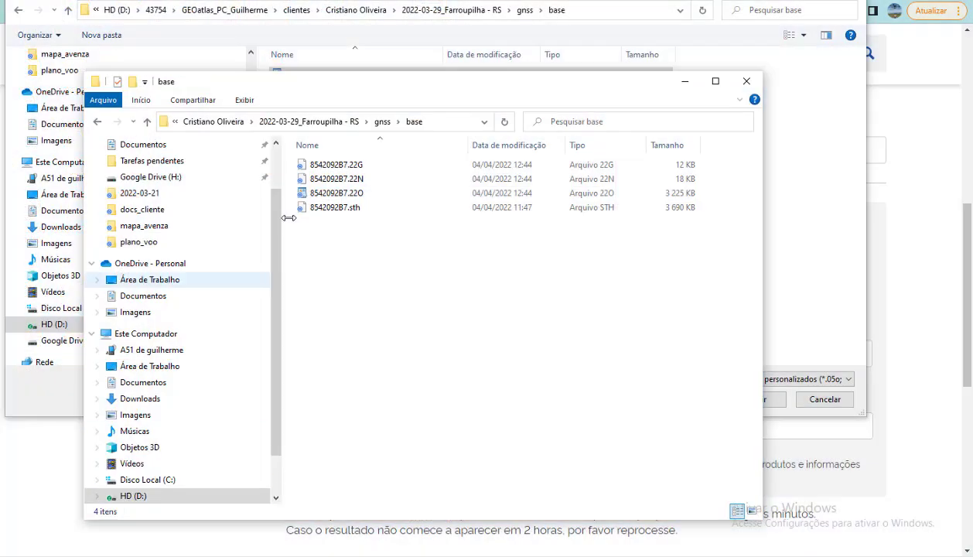
{"action": "left_click", "coordinate": [332, 165]}
{"action": "left_click", "coordinate": [355, 194], "text": "shift"}
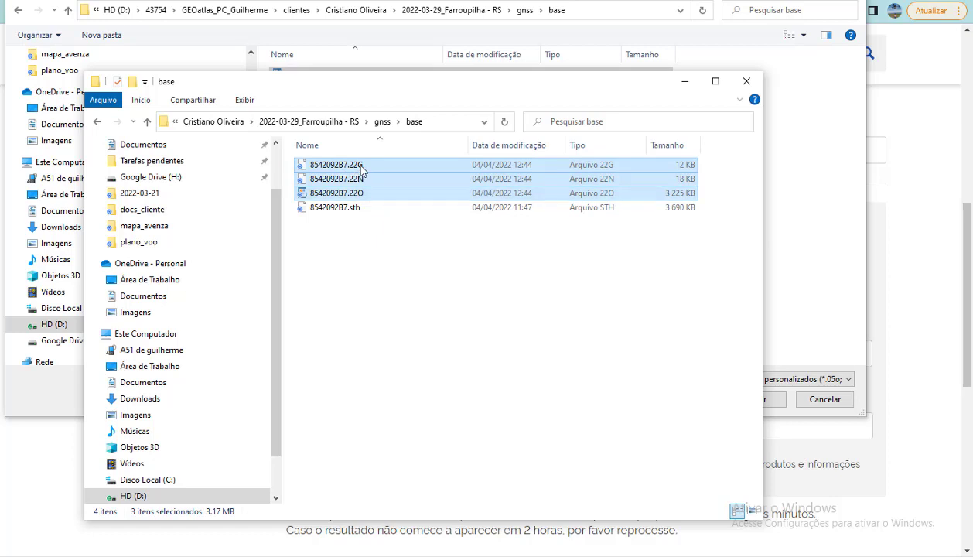
{"action": "left_click", "coordinate": [361, 178]}
{"action": "left_click", "coordinate": [358, 169], "text": "ctrl"}
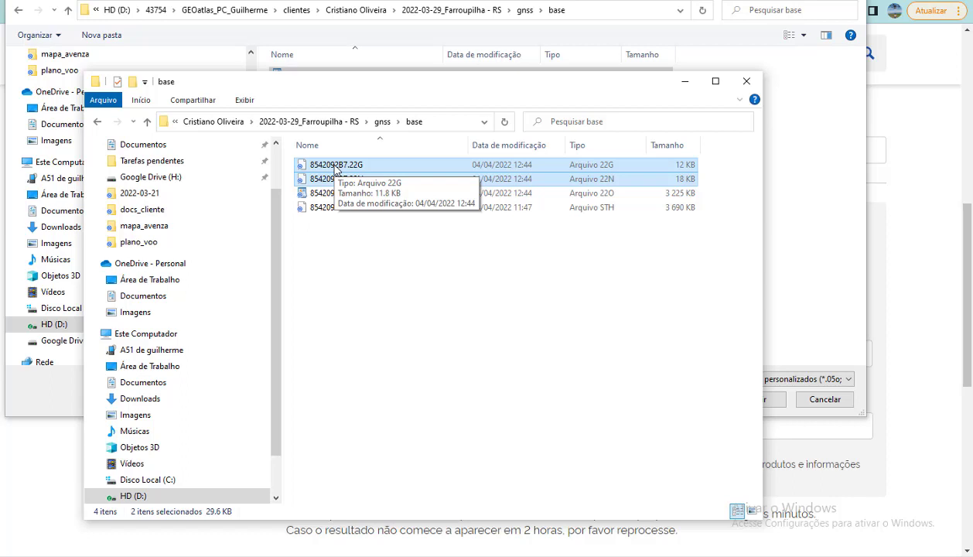
{"action": "left_click", "coordinate": [373, 252]}
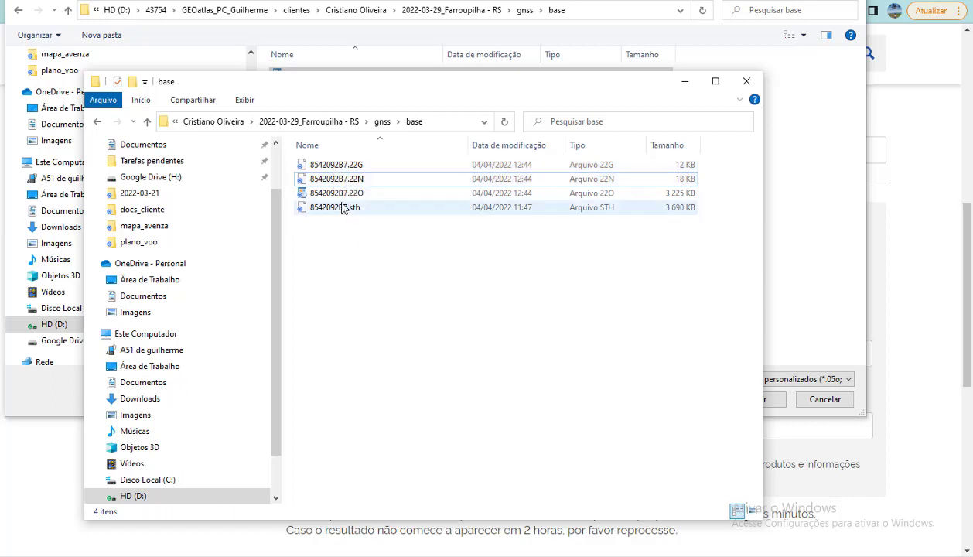
{"action": "left_click", "coordinate": [344, 196]}
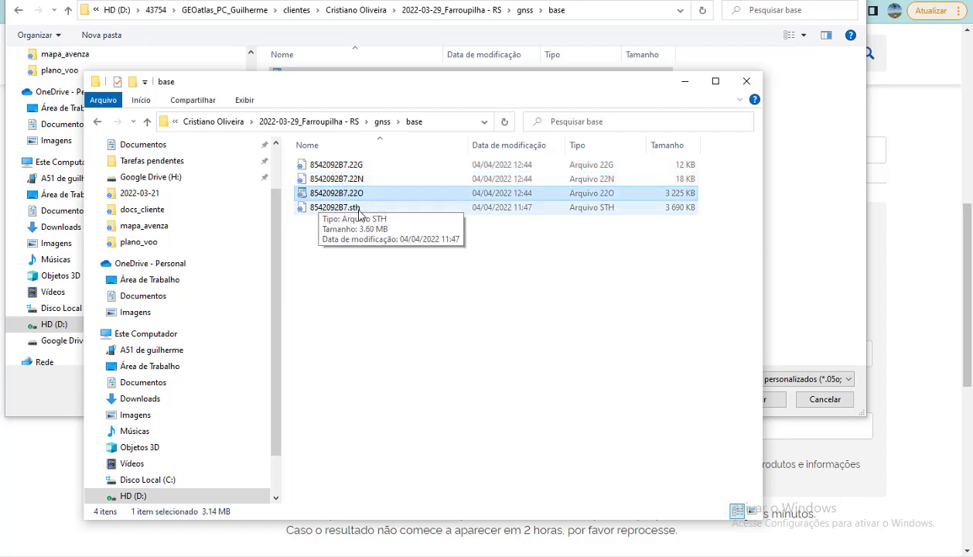
- Return to the file selection and attach 8542092B7.22O to the processing form, keeping the antenna height at 0.000
{"action": "left_click", "coordinate": [791, 254]}
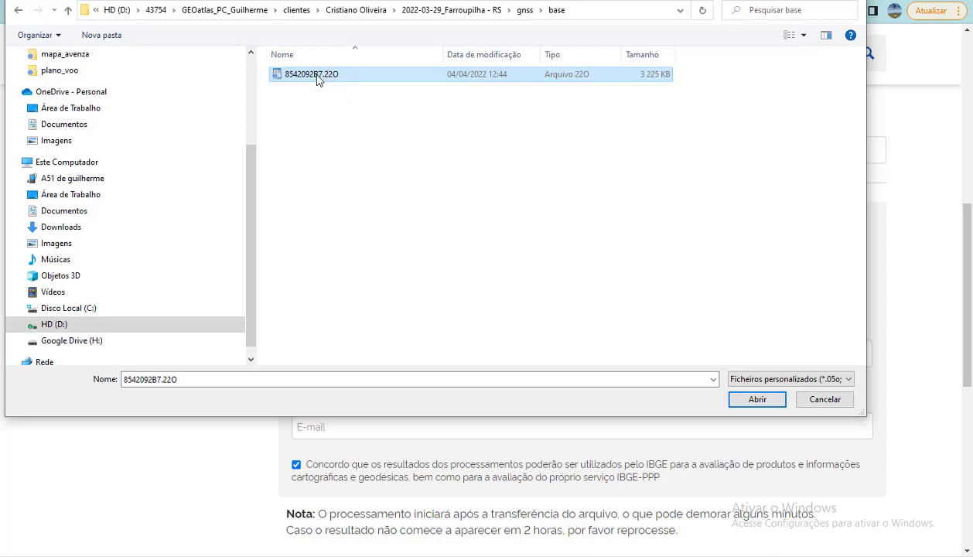
{"action": "left_click", "coordinate": [751, 399]}
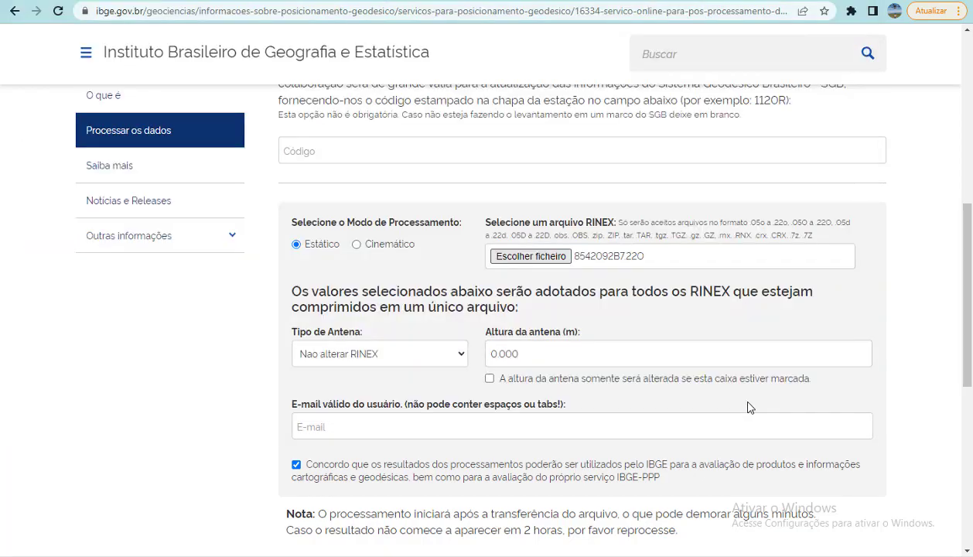
{"action": "scroll", "coordinate": [495, 364], "scroll_direction": "down", "scroll_amount": 2}
{"action": "left_click", "coordinate": [528, 218]}
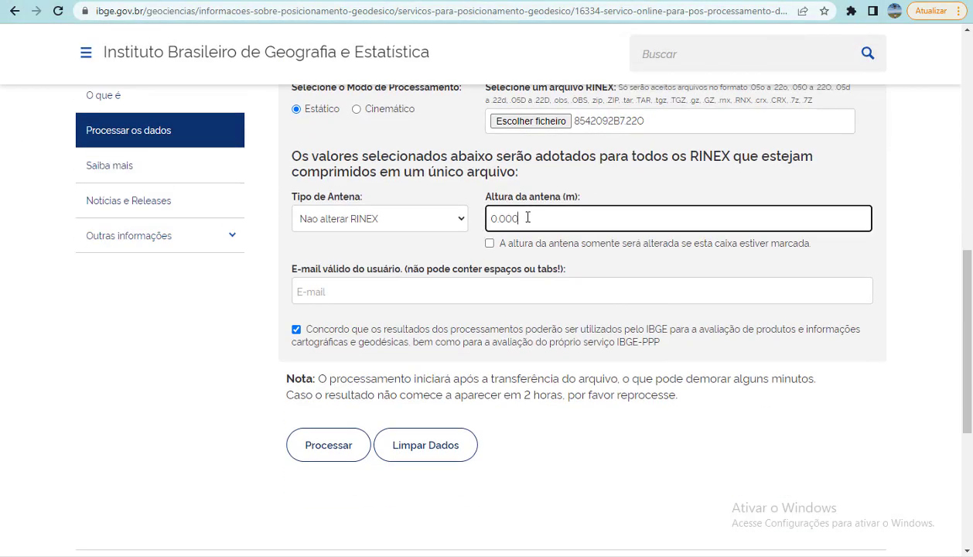
{"action": "scroll", "coordinate": [408, 224], "scroll_direction": "up", "scroll_amount": 1}
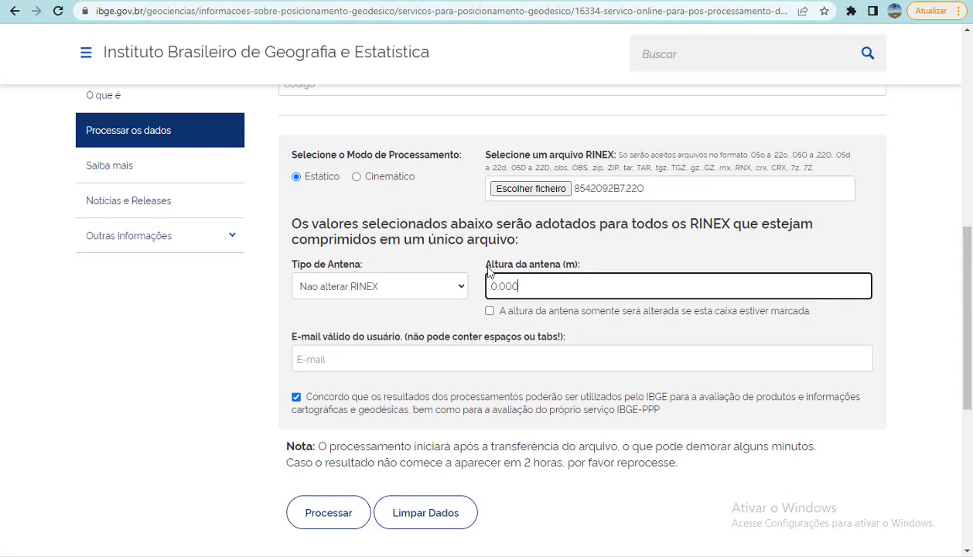
- Fill in the user's e-mail in the processing form with the suggested contact address
{"action": "left_click", "coordinate": [366, 362]}
{"action": "type", "text": "conta"}
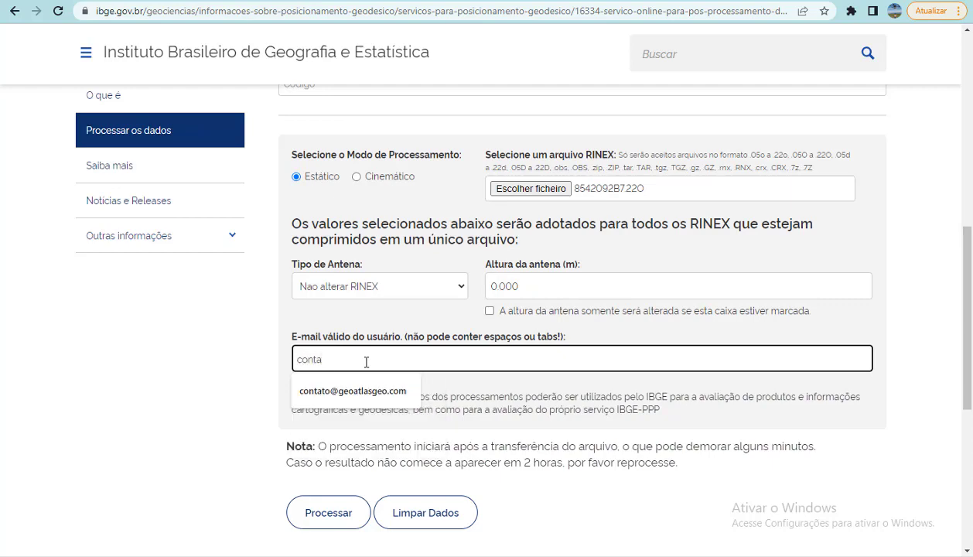
{"action": "key", "text": "Down"}
{"action": "key", "text": "Return"}
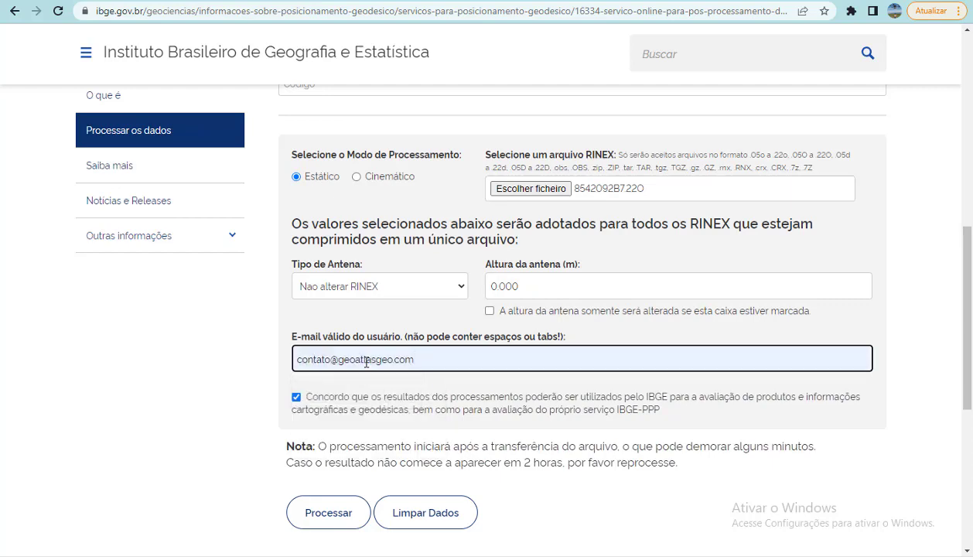
- Submit the form for static processing and go to the "Resultado do processamento" section
{"action": "scroll", "coordinate": [366, 362], "scroll_direction": "down", "scroll_amount": 3}
{"action": "scroll", "coordinate": [360, 368], "scroll_direction": "up", "scroll_amount": 1}
{"action": "left_click", "coordinate": [365, 376]}
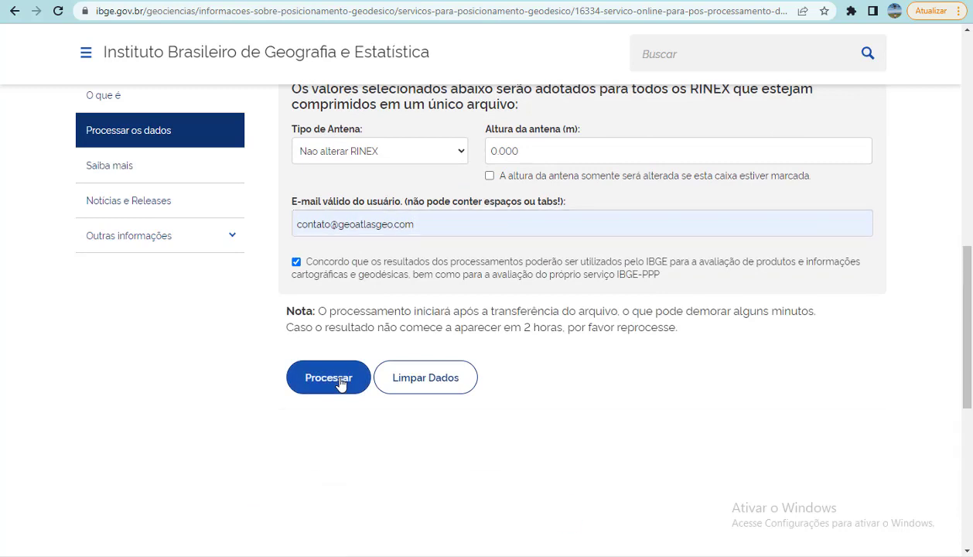
{"action": "scroll", "coordinate": [348, 383], "scroll_direction": "up", "scroll_amount": 2}
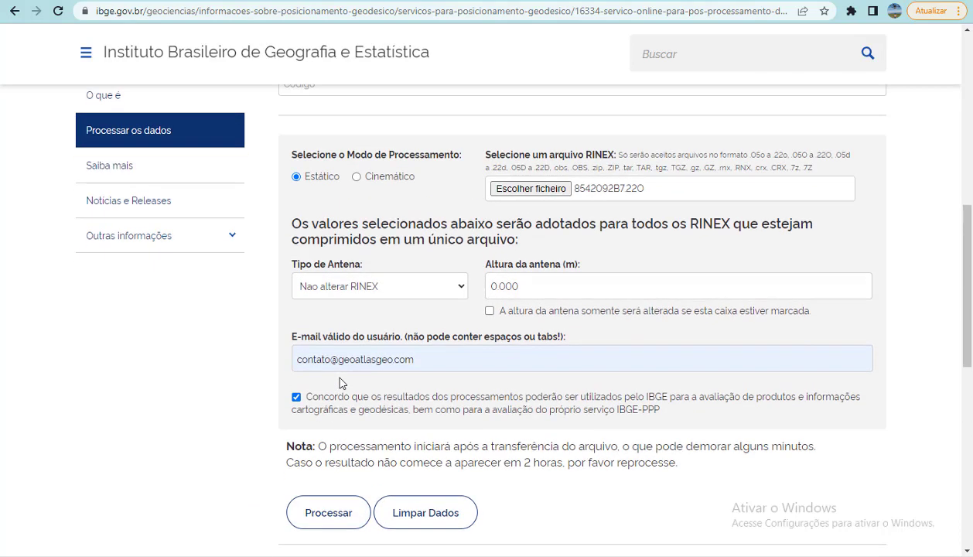
{"action": "scroll", "coordinate": [341, 382], "scroll_direction": "down", "scroll_amount": 4}
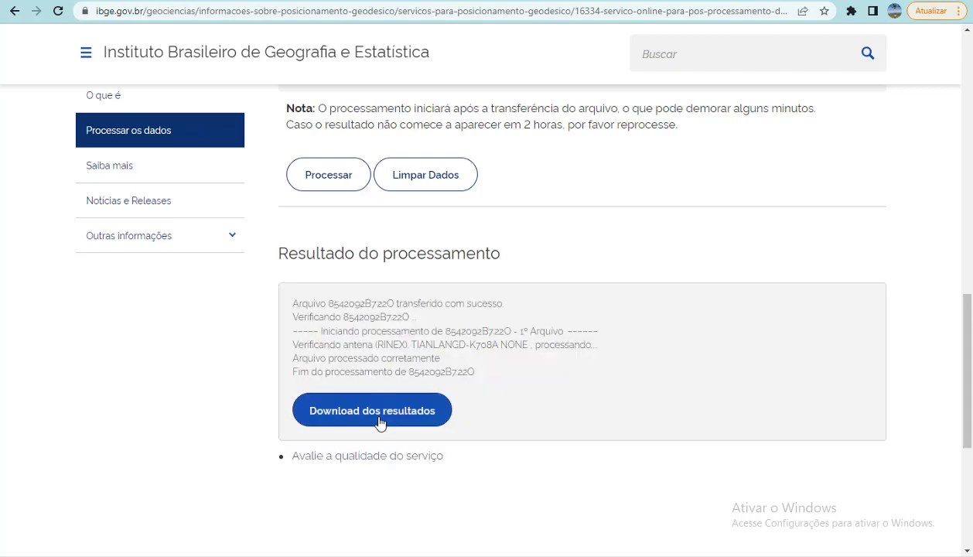
- Download the processing results as a ZIP archive into the project's gnss\base folder
{"action": "left_click", "coordinate": [437, 420]}
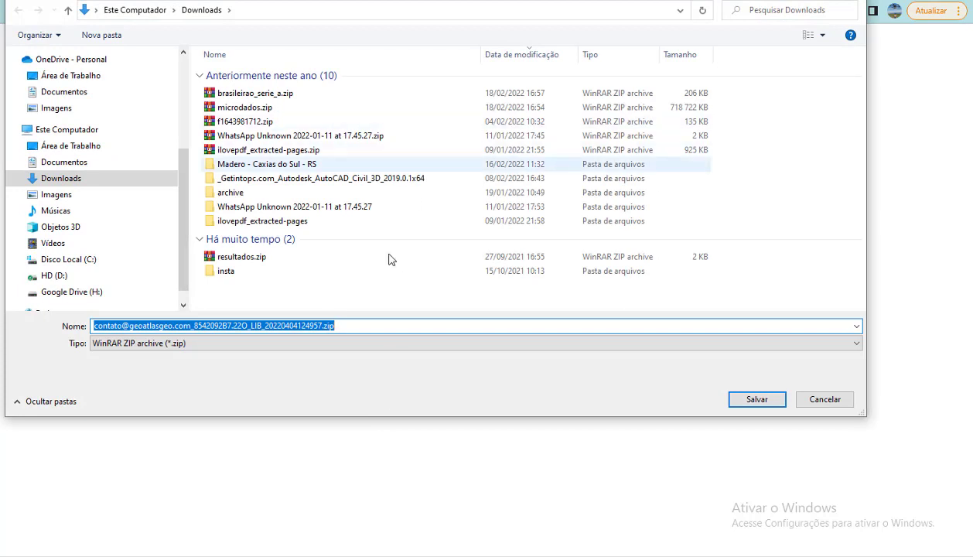
{"action": "key", "text": "ctrl+v"}
{"action": "key", "text": "Return"}
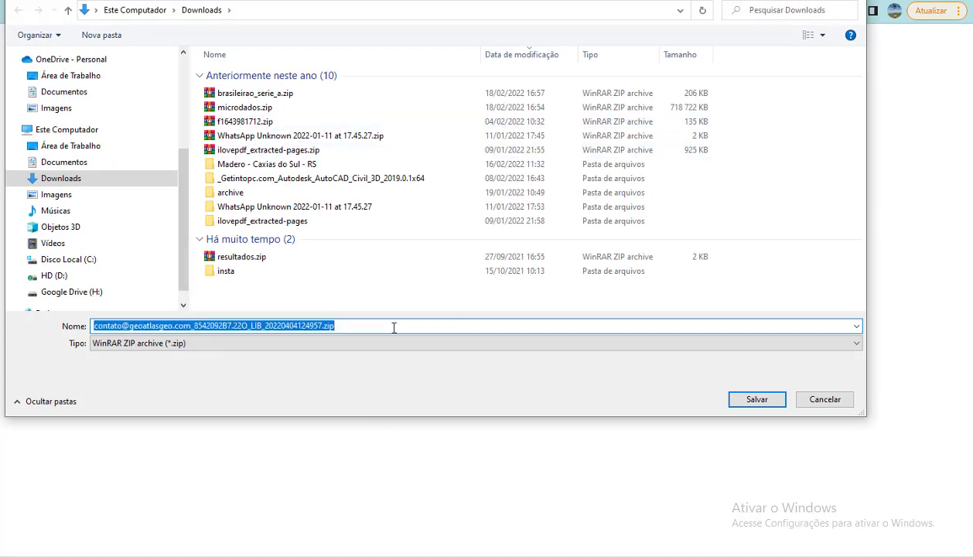
{"action": "left_click", "coordinate": [350, 180]}
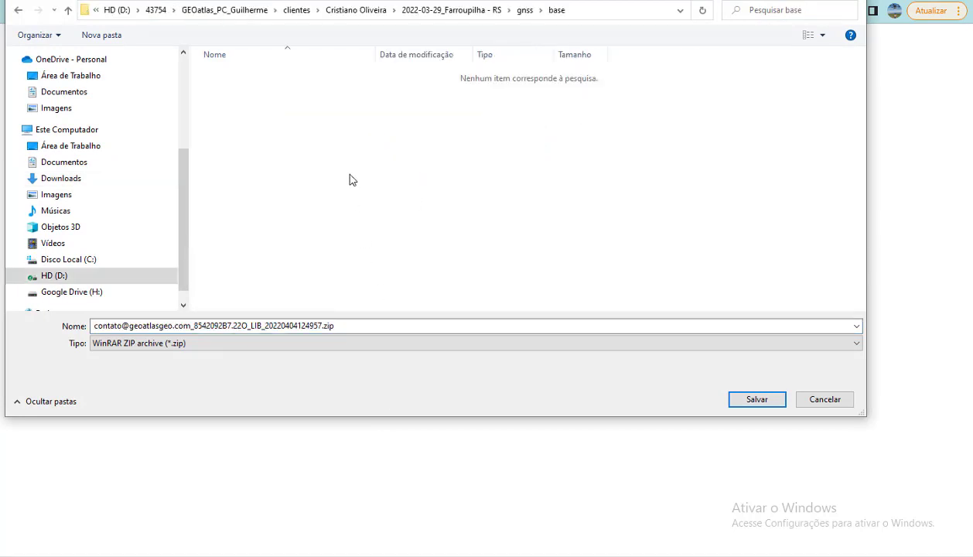
{"action": "left_click", "coordinate": [752, 402]}
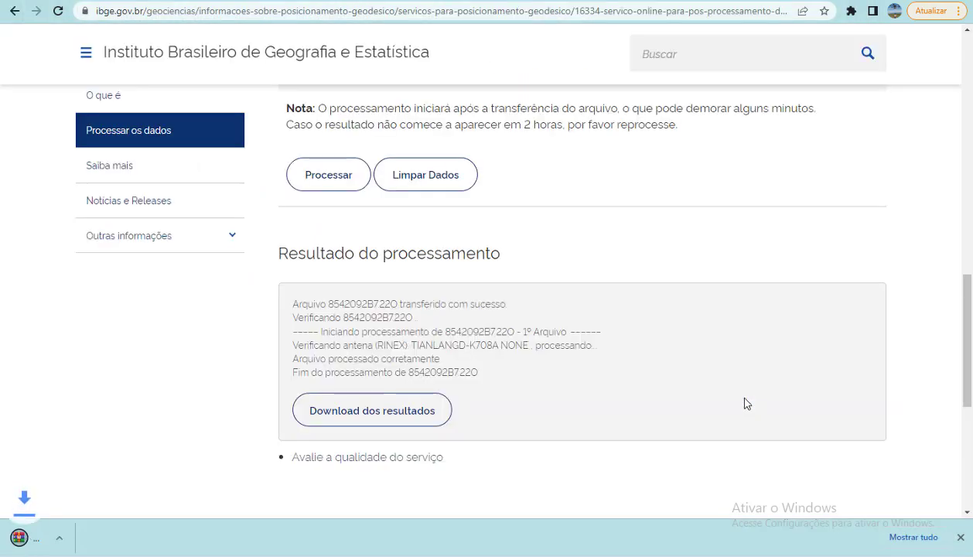
- Switch to the base folder in File Explorer, widen the name column and extract the downloaded results ZIP
{"action": "mouse_move", "coordinate": [342, 553]}
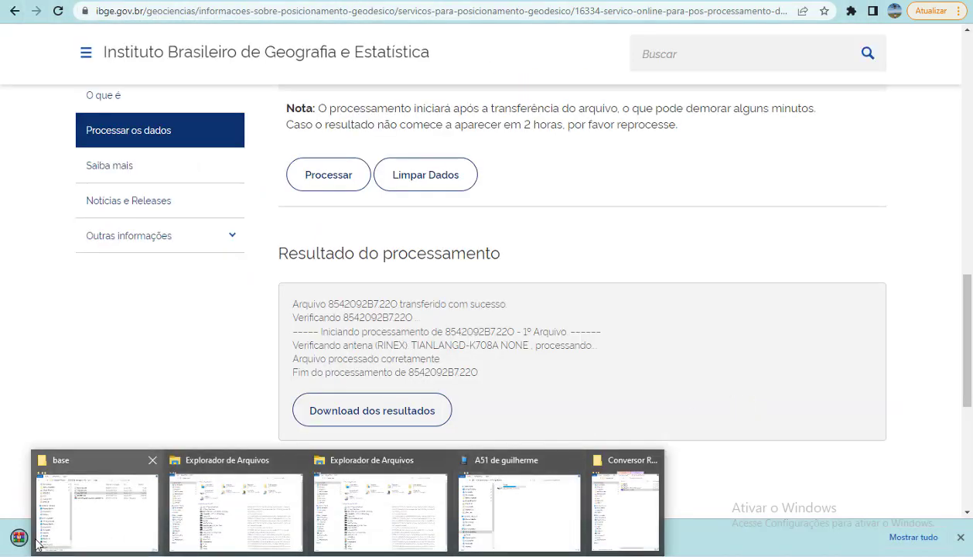
{"action": "left_click", "coordinate": [98, 493]}
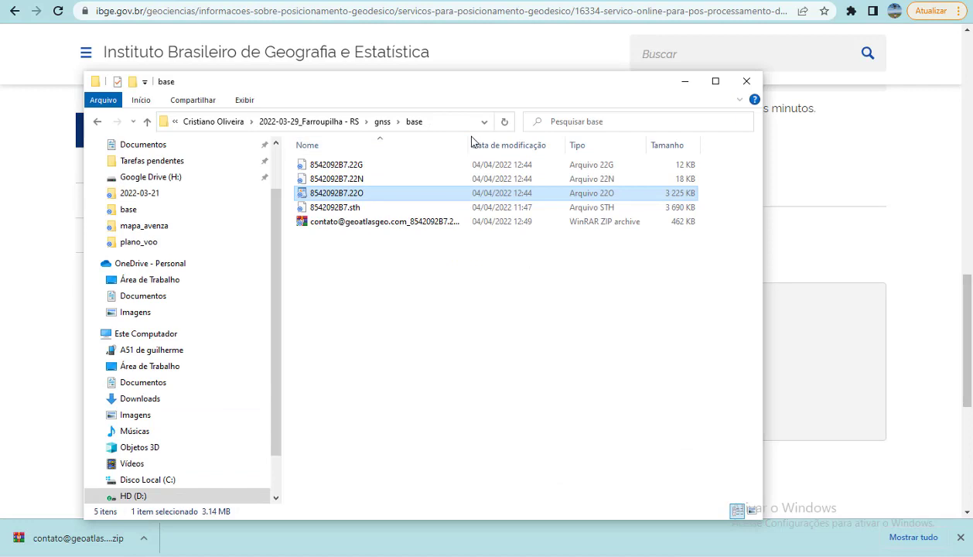
{"action": "left_click_drag", "start_coordinate": [471, 139], "coordinate": [531, 141]}
{"action": "left_click", "coordinate": [430, 223]}
{"action": "right_click", "coordinate": [432, 223]}
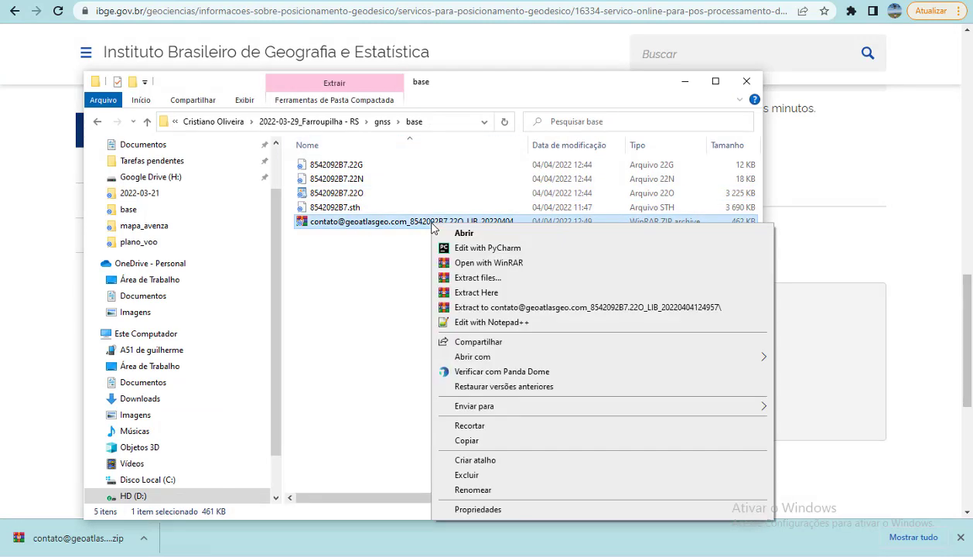
{"action": "left_click", "coordinate": [477, 294]}
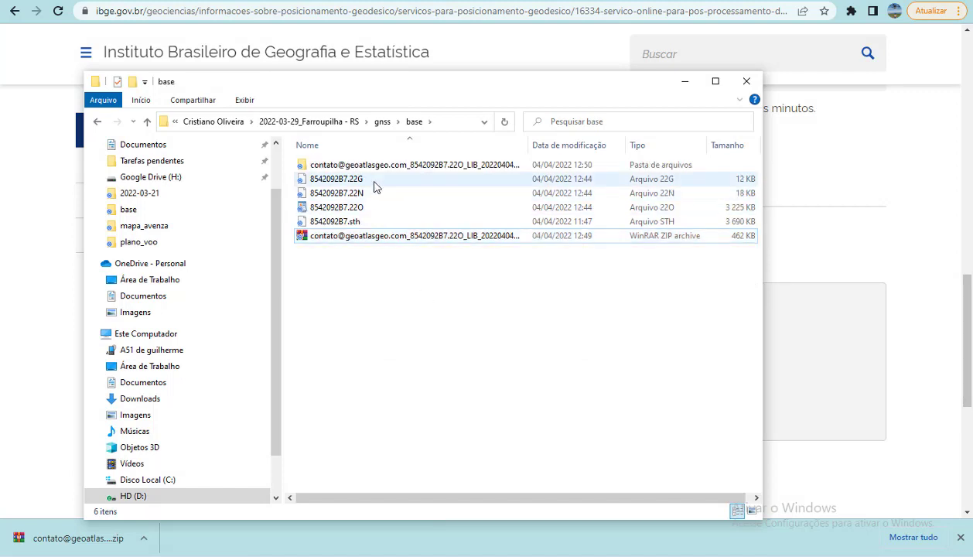
- Open 8542092B7.22O.kml from the extracted results folder in Google Earth and inspect the base point's location
{"action": "double_click", "coordinate": [375, 165]}
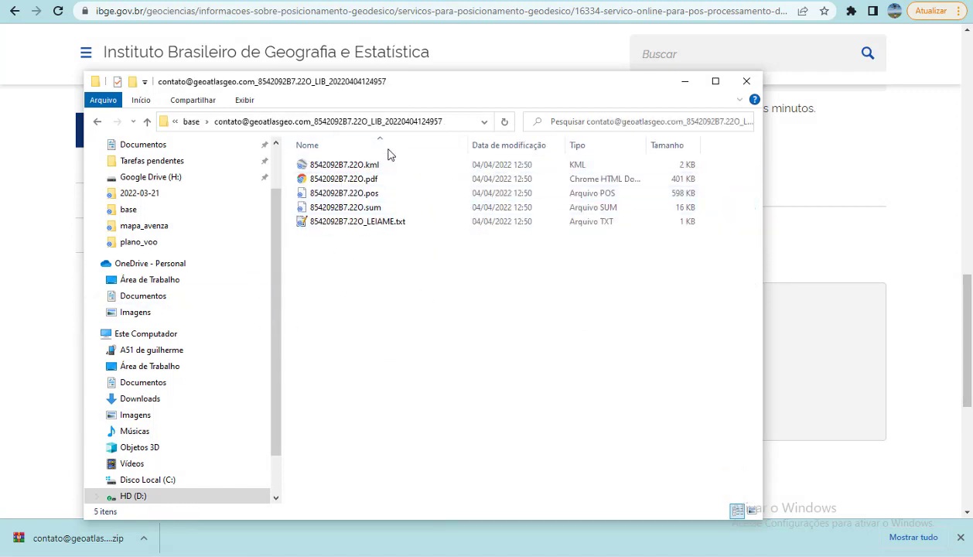
{"action": "left_click", "coordinate": [329, 169]}
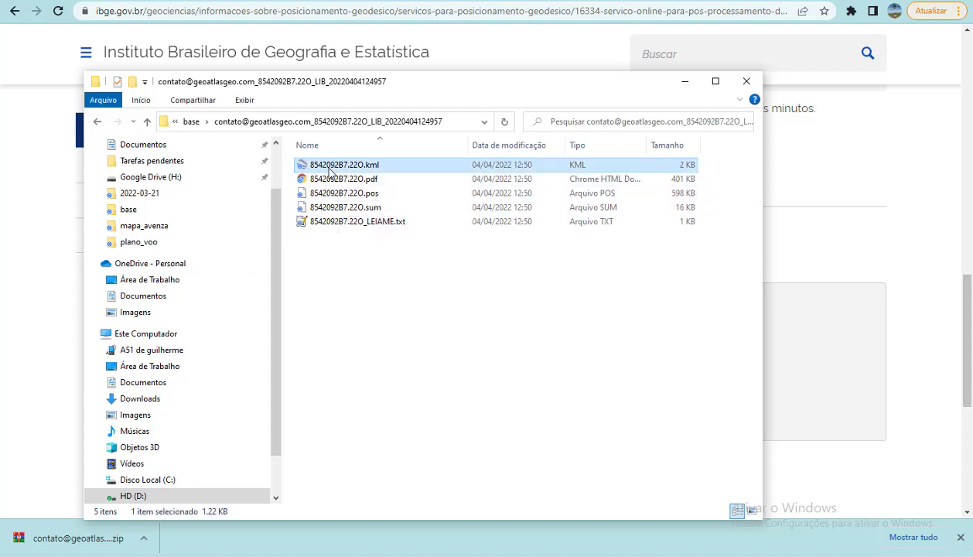
{"action": "double_click", "coordinate": [329, 171]}
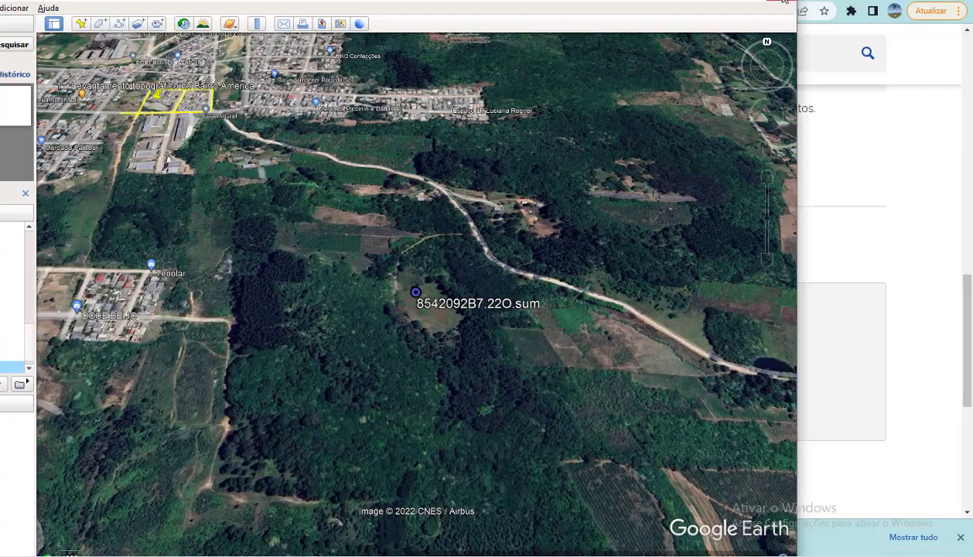
{"action": "left_click", "coordinate": [742, 2]}
{"action": "scroll", "coordinate": [598, 266], "scroll_direction": "up", "scroll_amount": 5}
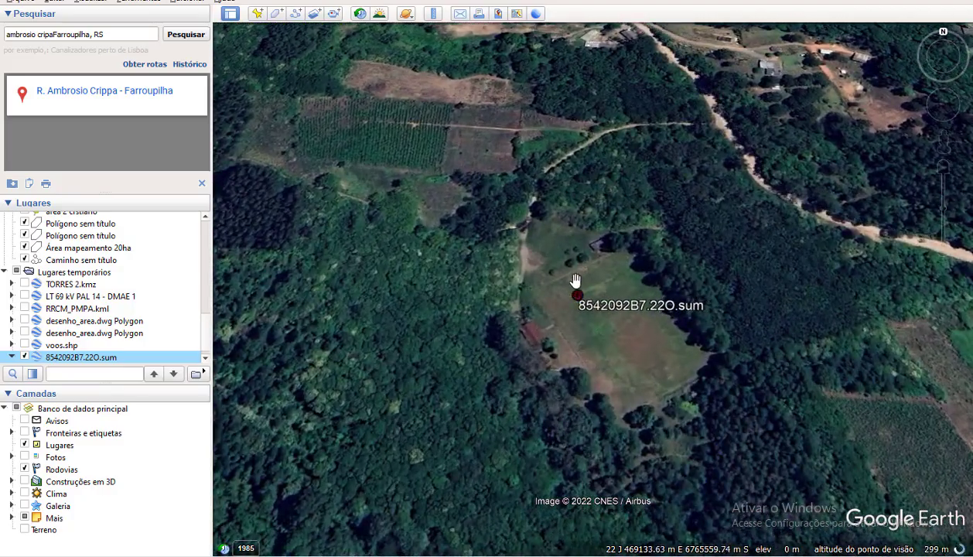
{"action": "scroll", "coordinate": [610, 256], "scroll_direction": "down", "scroll_amount": 2}
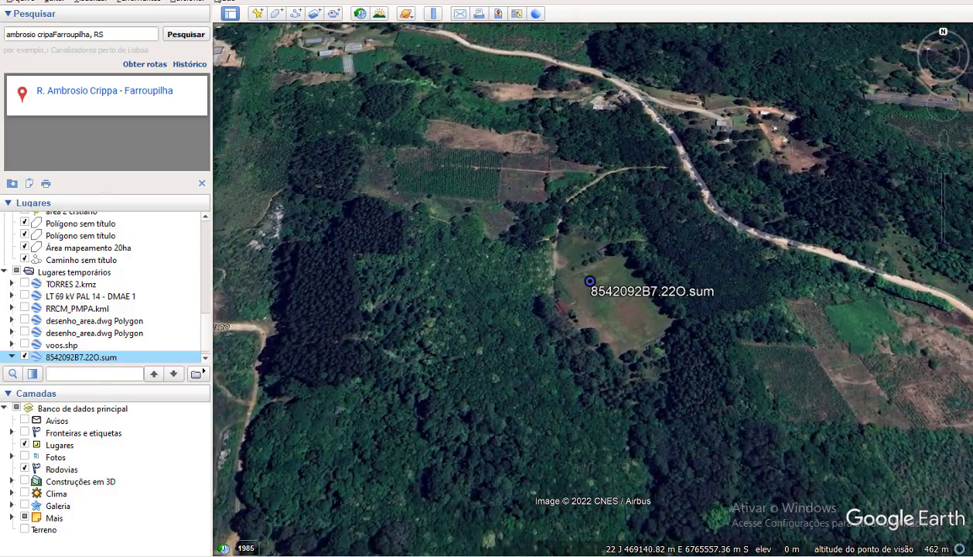
- Open the report 8542092B7.22O.pdf from the extracted results folder and review the processing summary, including session times and satellite orbits
{"action": "left_click", "coordinate": [893, 0]}
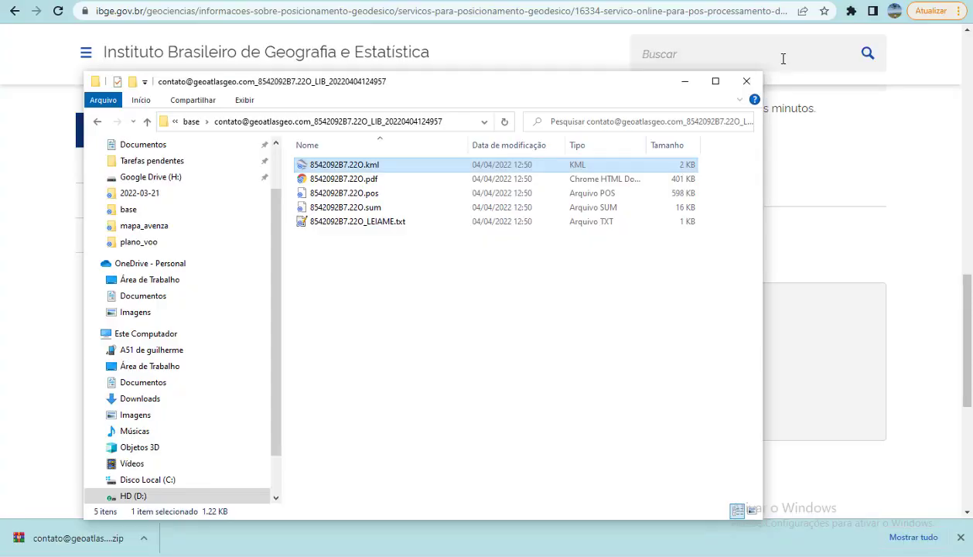
{"action": "left_click", "coordinate": [337, 182]}
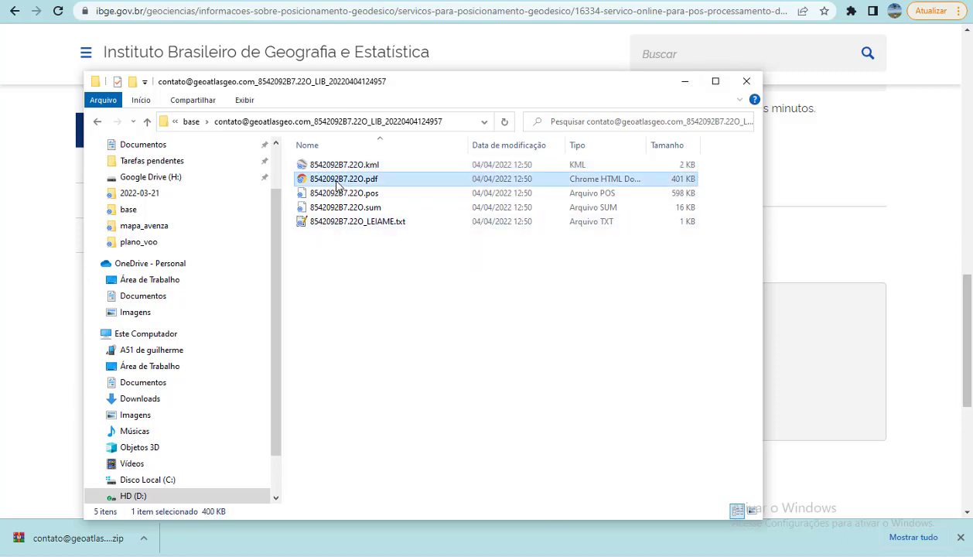
{"action": "double_click", "coordinate": [336, 181]}
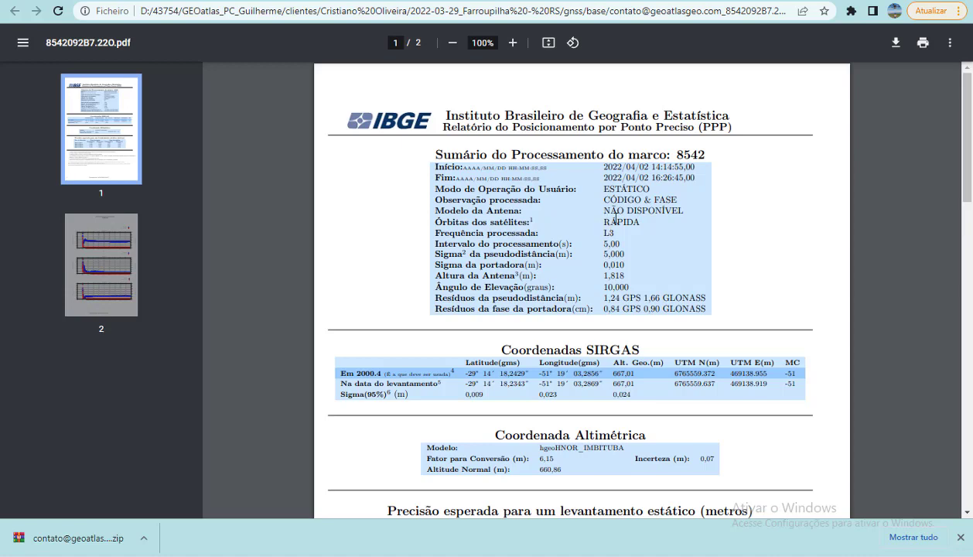
{"action": "left_click_drag", "start_coordinate": [615, 219], "coordinate": [643, 224]}
{"action": "scroll", "coordinate": [613, 222], "scroll_direction": "down", "scroll_amount": 2}
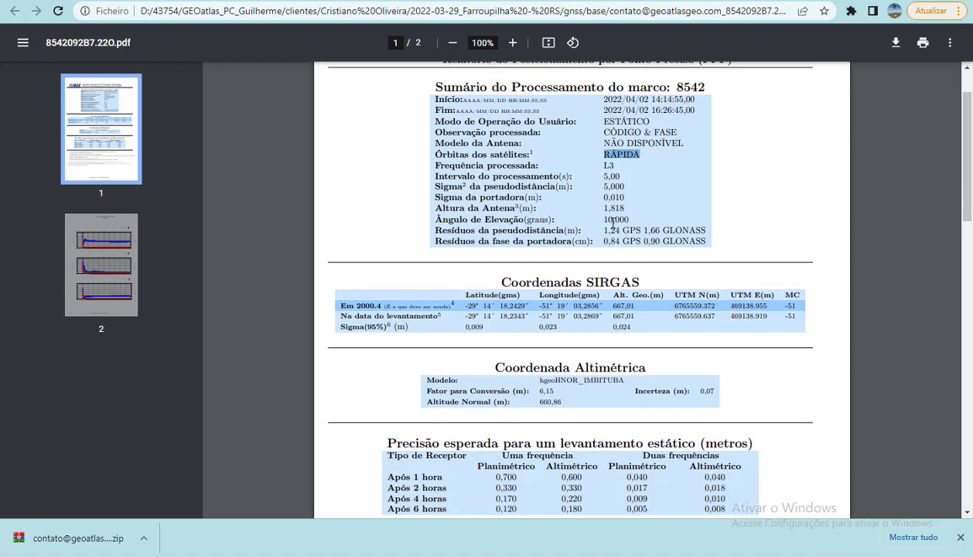
{"action": "scroll", "coordinate": [611, 201], "scroll_direction": "up", "scroll_amount": 2}
{"action": "left_click_drag", "start_coordinate": [649, 167], "coordinate": [681, 180]}
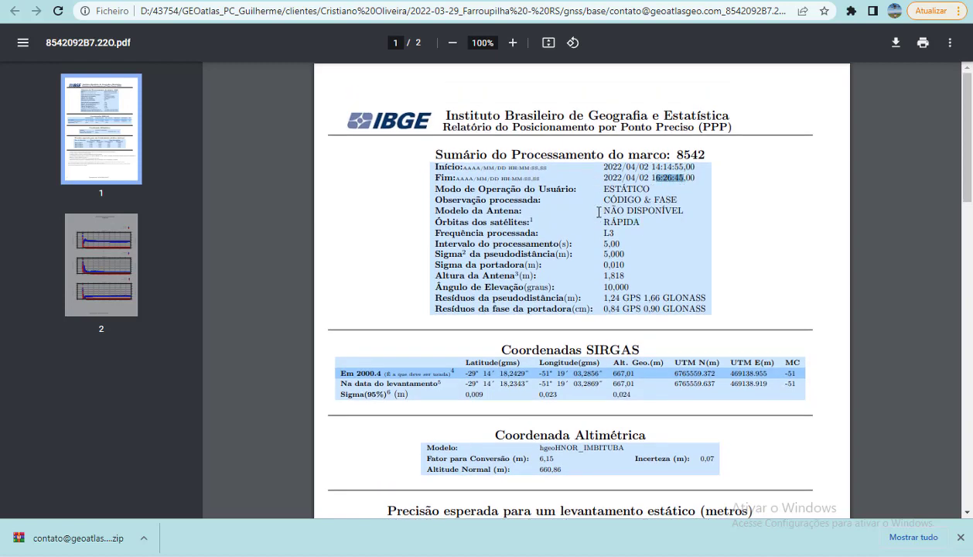
{"action": "left_click", "coordinate": [654, 187]}
{"action": "scroll", "coordinate": [651, 187], "scroll_direction": "down", "scroll_amount": 1}
{"action": "scroll", "coordinate": [652, 188], "scroll_direction": "down", "scroll_amount": 1}
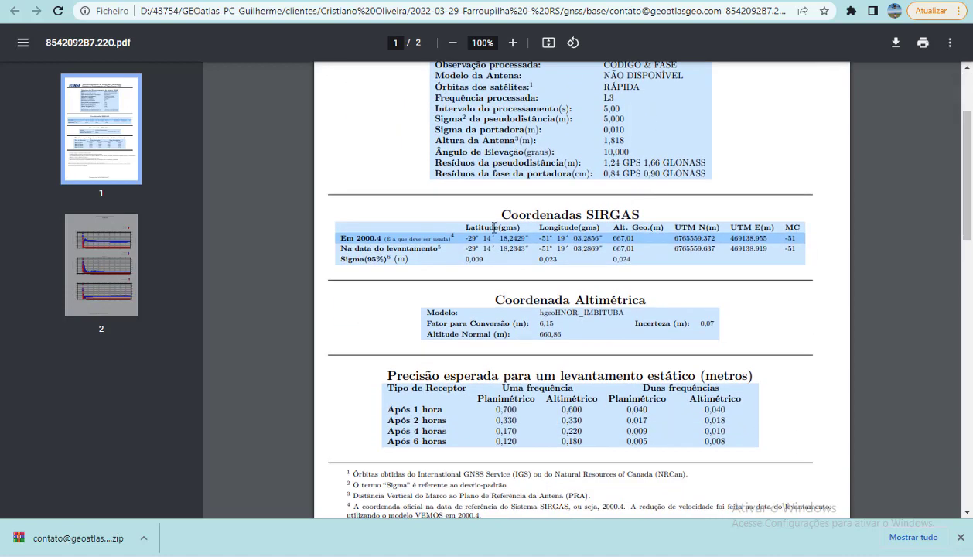
- Examine the report's SIRGAS coordinates for epoch 2000.4 up close, including the UTM northing
{"action": "scroll", "coordinate": [594, 207], "scroll_direction": "up", "scroll_amount": 1}
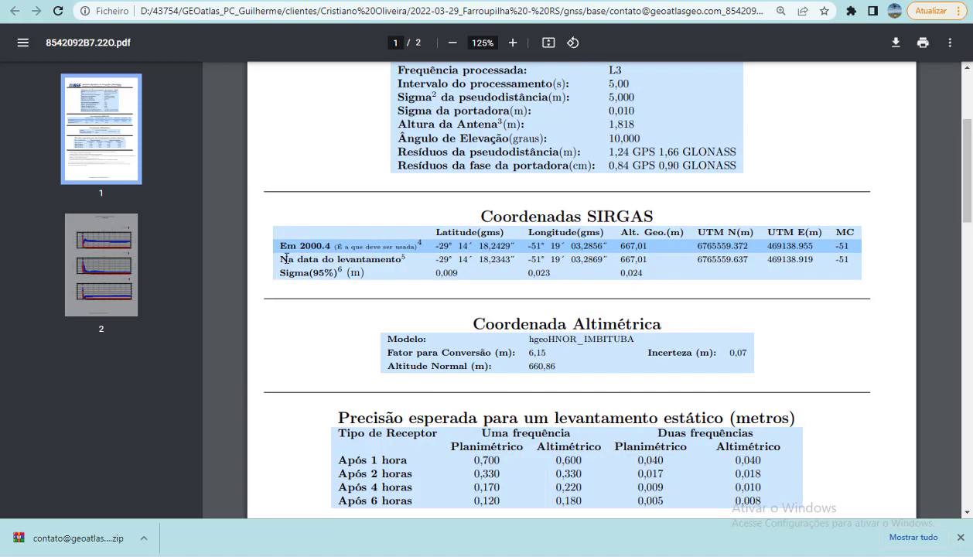
{"action": "left_click_drag", "start_coordinate": [272, 244], "coordinate": [855, 247]}
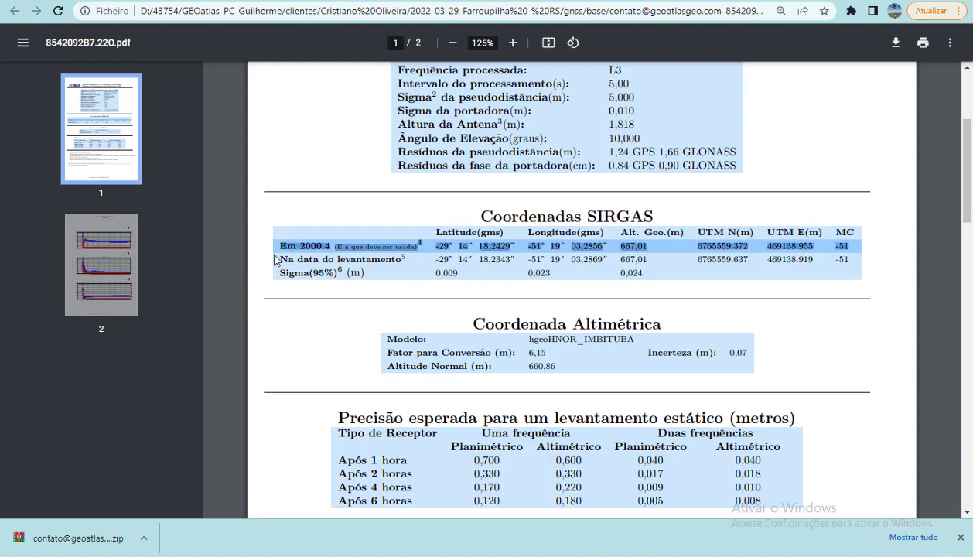
{"action": "left_click", "coordinate": [354, 249]}
{"action": "scroll", "coordinate": [352, 247], "scroll_direction": "up", "scroll_amount": 5}
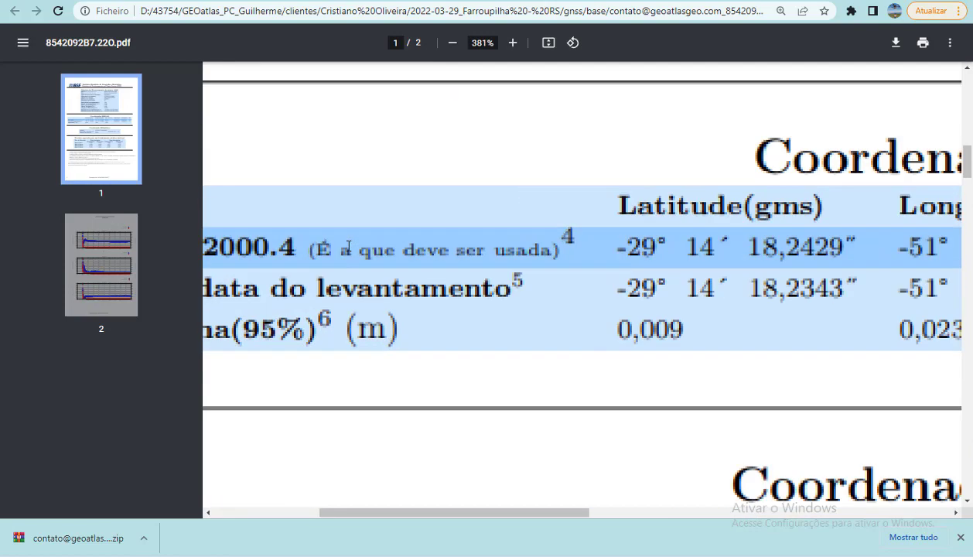
{"action": "scroll", "coordinate": [357, 257], "scroll_direction": "down", "scroll_amount": 3}
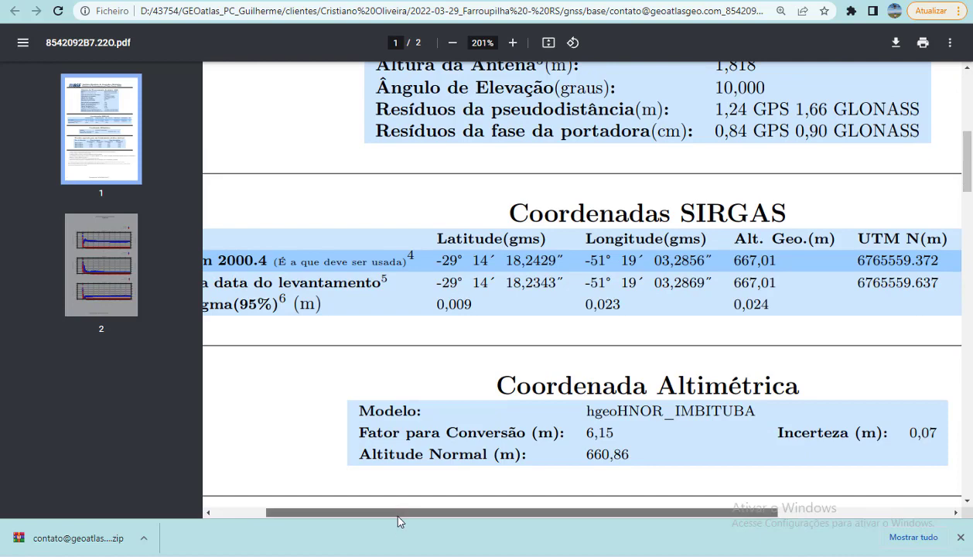
{"action": "left_click_drag", "start_coordinate": [397, 514], "coordinate": [635, 515]}
{"action": "left_click_drag", "start_coordinate": [687, 260], "coordinate": [603, 262]}
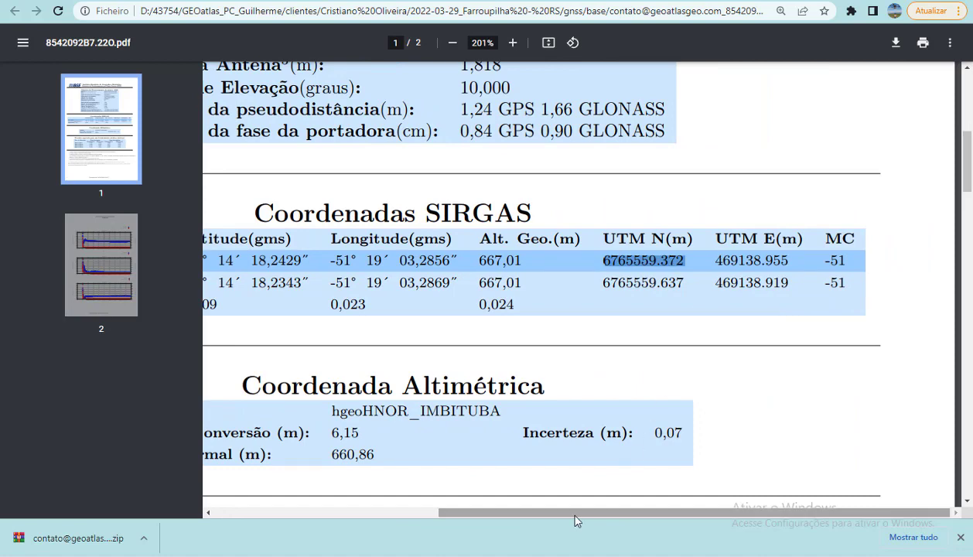
- Examine the normal altitude and the geoid model in the report's "Coordenada Altimétrica" section
{"action": "left_click_drag", "start_coordinate": [576, 517], "coordinate": [414, 514]}
{"action": "scroll", "coordinate": [518, 475], "scroll_direction": "down", "scroll_amount": 1}
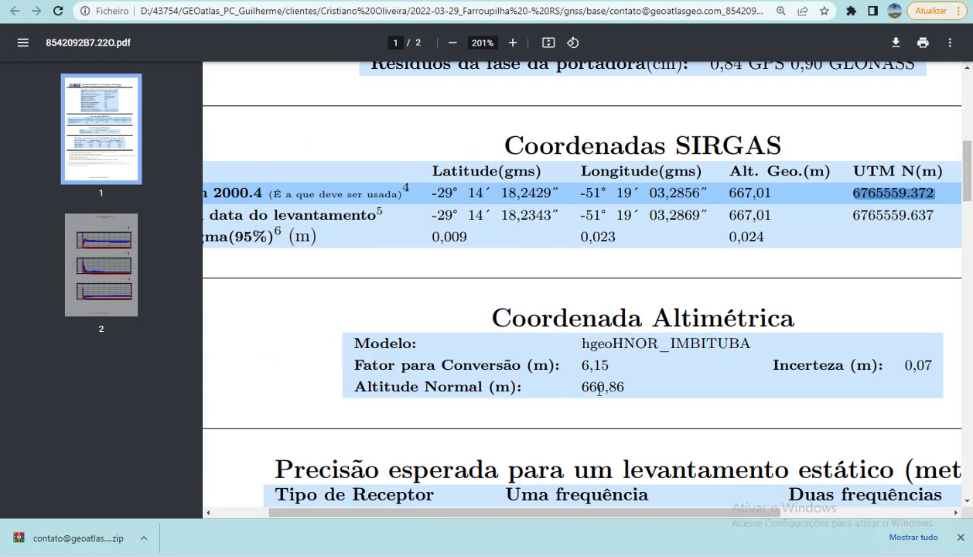
{"action": "left_click_drag", "start_coordinate": [575, 380], "coordinate": [623, 386]}
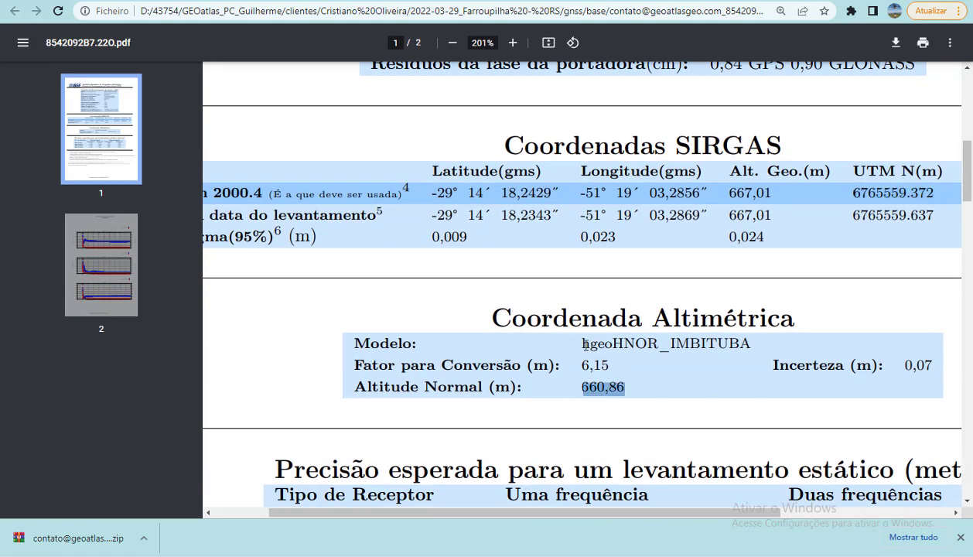
{"action": "left_click_drag", "start_coordinate": [585, 345], "coordinate": [748, 341]}
{"action": "scroll", "coordinate": [573, 341], "scroll_direction": "down", "scroll_amount": 3, "text": "ctrl"}
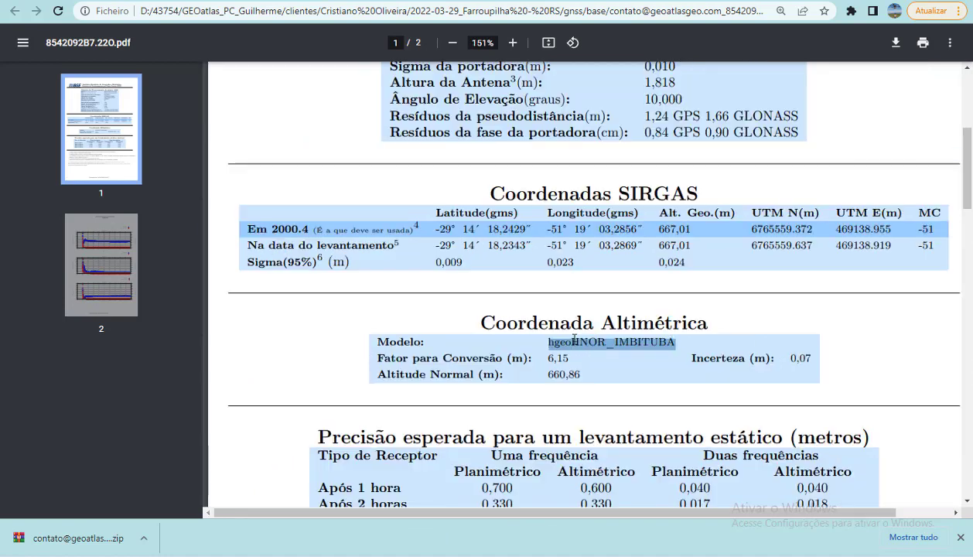
{"action": "scroll", "coordinate": [637, 513], "scroll_direction": "right", "scroll_amount": 1}
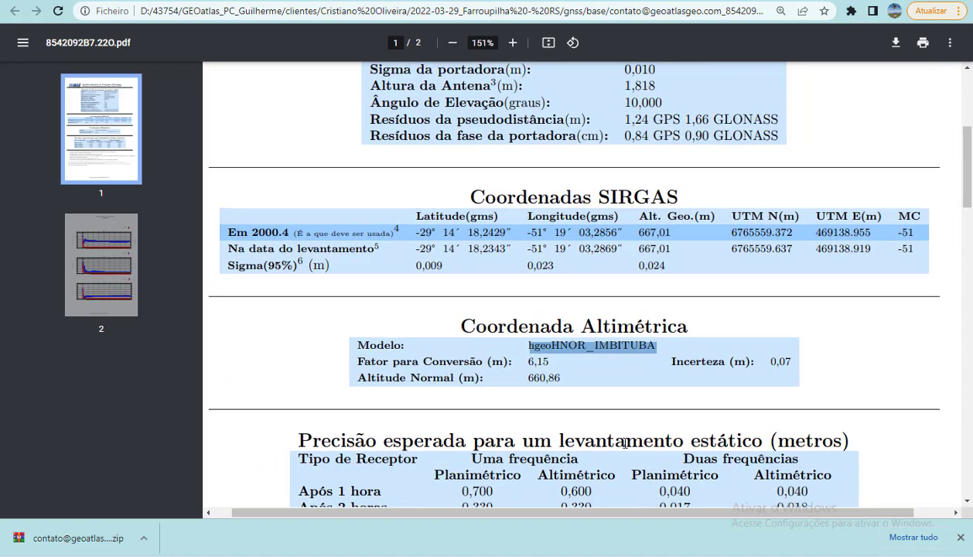
{"action": "scroll", "coordinate": [659, 345], "scroll_direction": "up", "scroll_amount": 2}
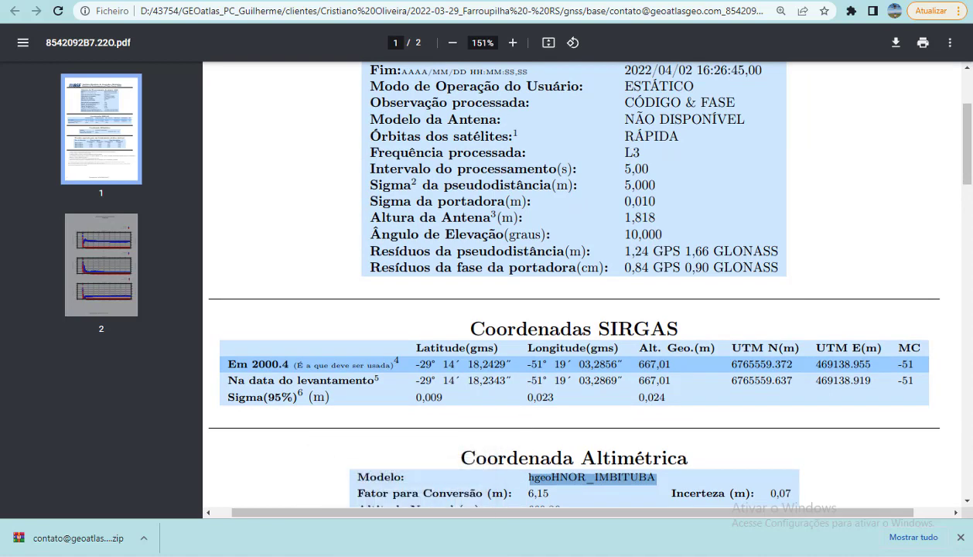
- Switch back to File Explorer and go from the results folder to the gnss\coletora folder
{"action": "key", "text": "alt+Tab"}
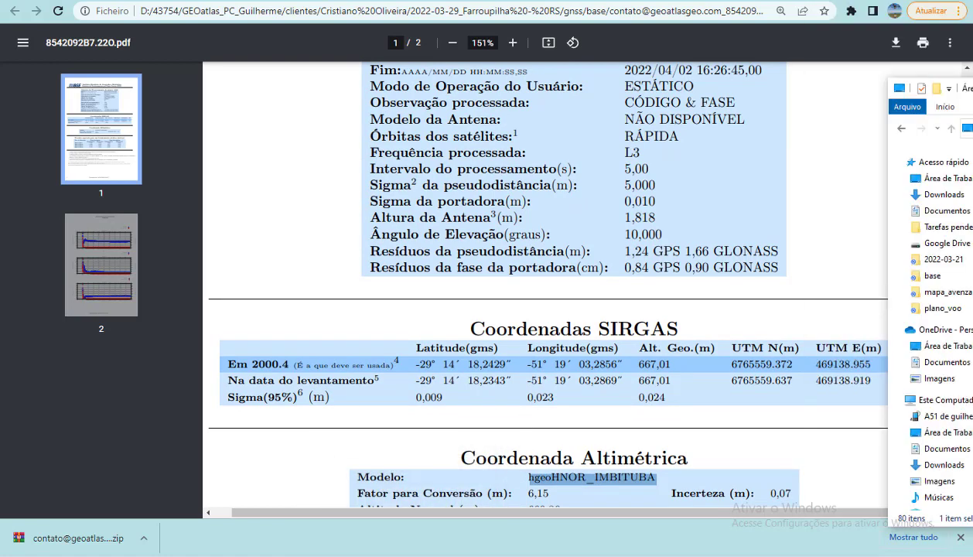
{"action": "key", "text": "alt+Tab"}
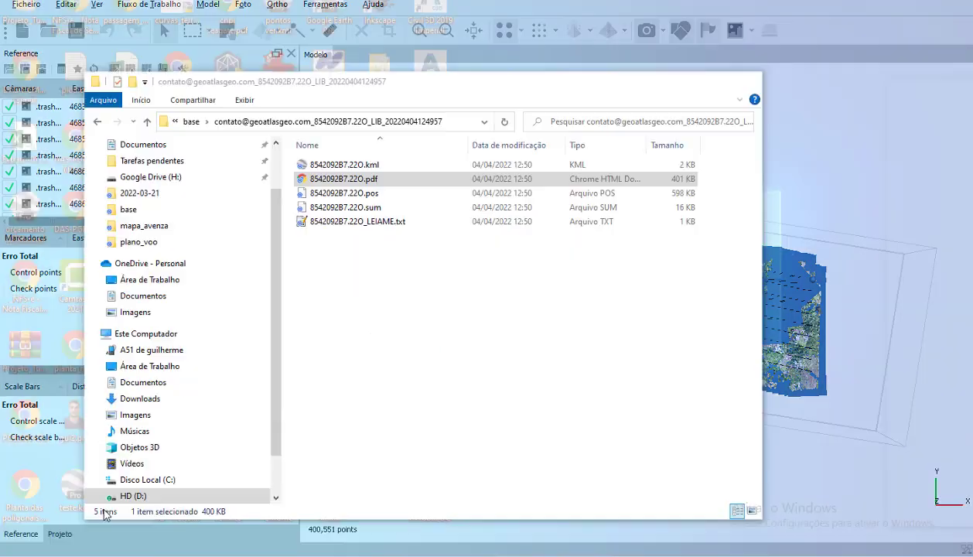
{"action": "left_click", "coordinate": [99, 511]}
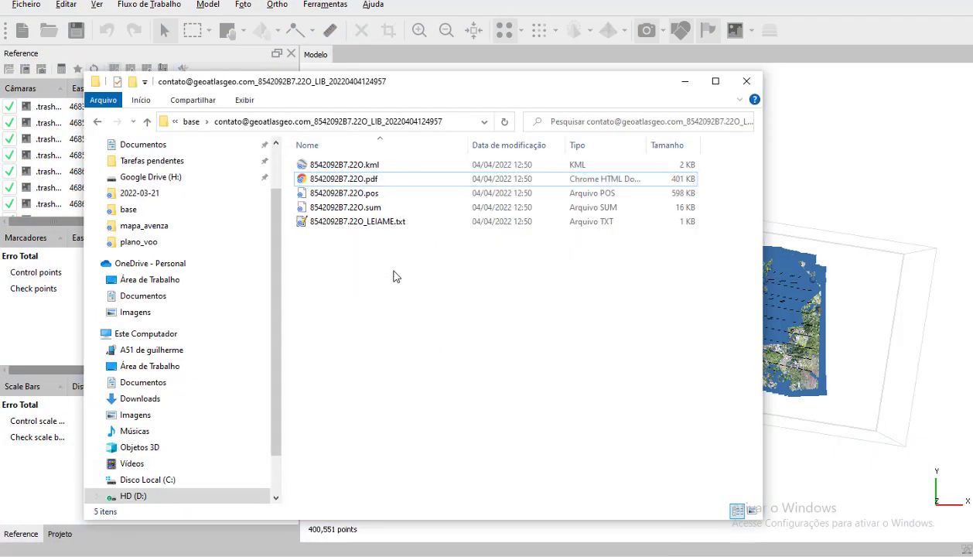
{"action": "key", "text": "BackSpace"}
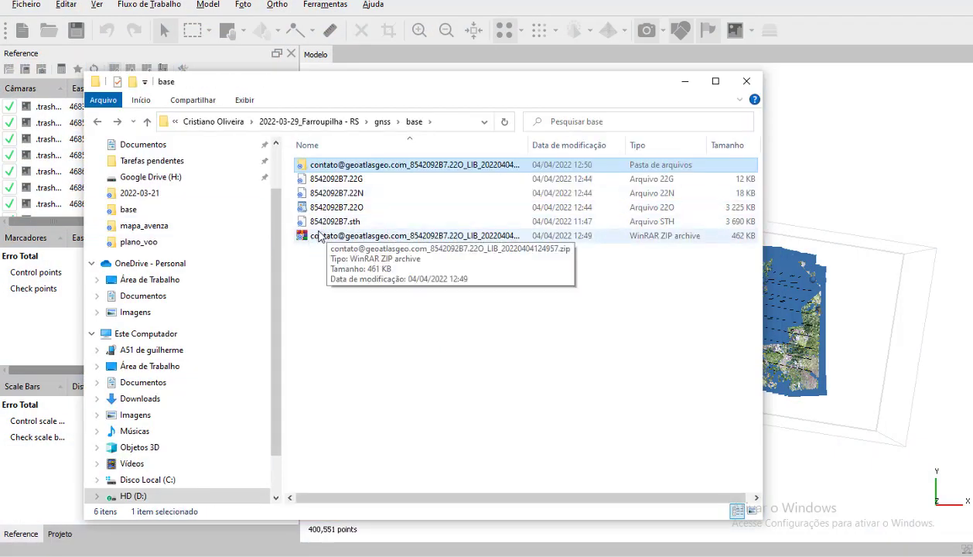
{"action": "left_click", "coordinate": [337, 292]}
{"action": "key", "text": "BackSpace"}
{"action": "left_click", "coordinate": [330, 182]}
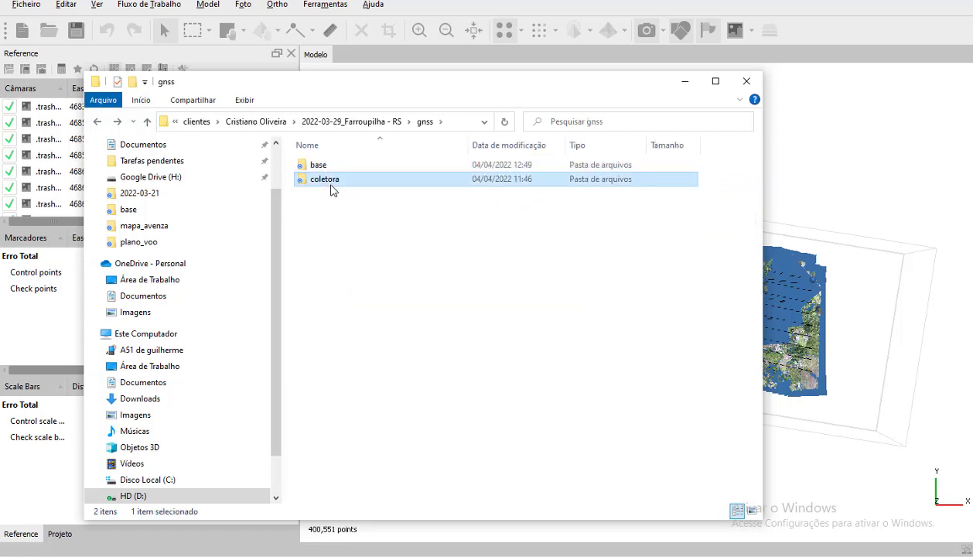
{"action": "double_click", "coordinate": [330, 184]}
- Open farroupilha.txt in Notepad++ and review the collected points with enlarged text
{"action": "left_click", "coordinate": [329, 174]}
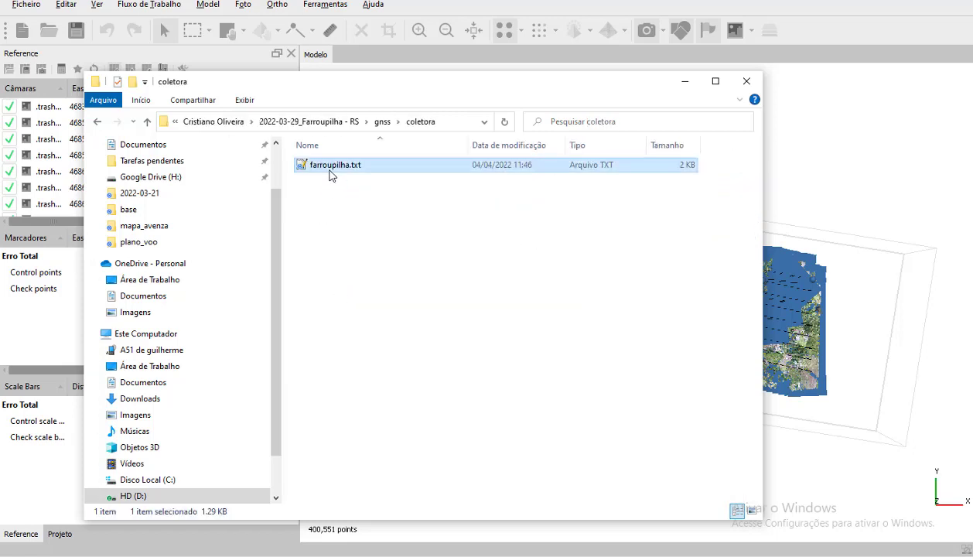
{"action": "double_click", "coordinate": [329, 174]}
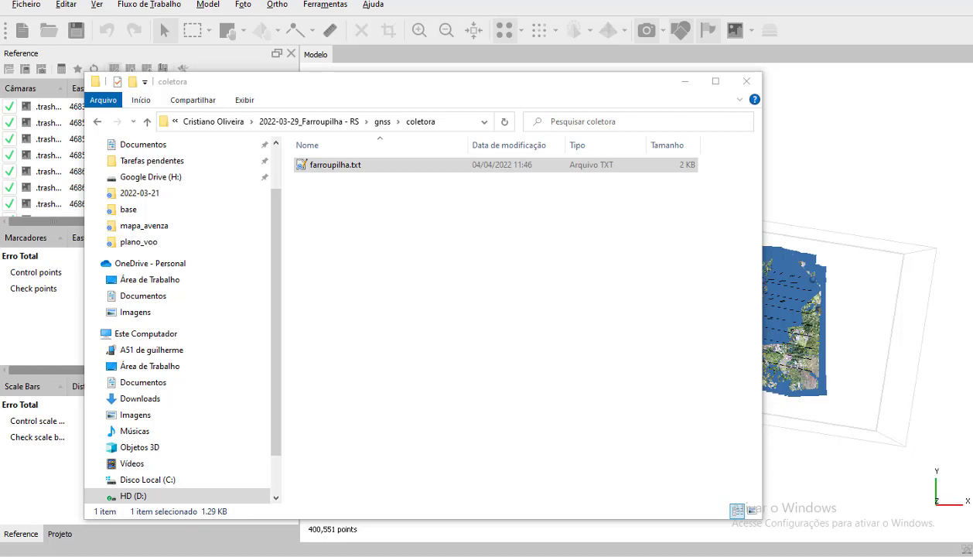
{"action": "right_click", "coordinate": [347, 165]}
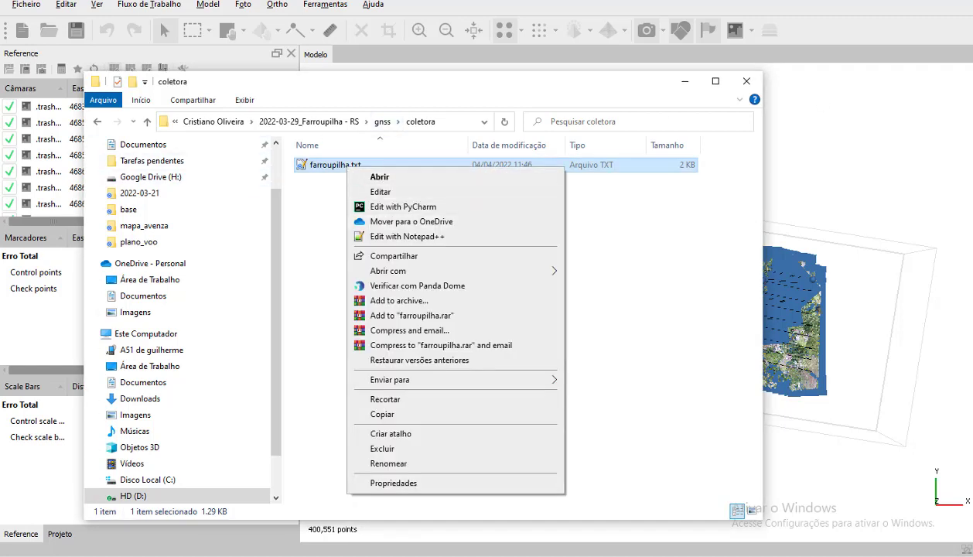
{"action": "left_click", "coordinate": [407, 235]}
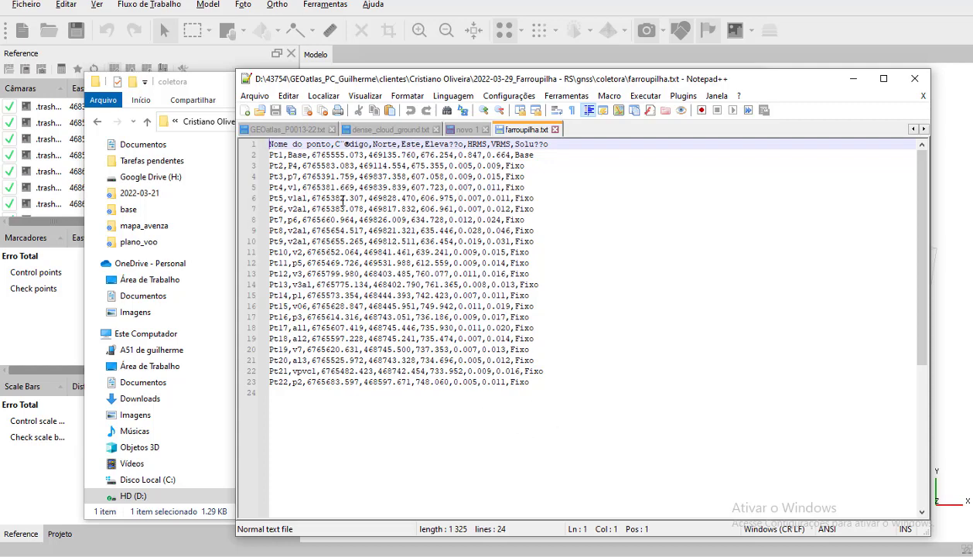
{"action": "scroll", "coordinate": [343, 202], "scroll_direction": "up", "scroll_amount": 3, "text": "ctrl"}
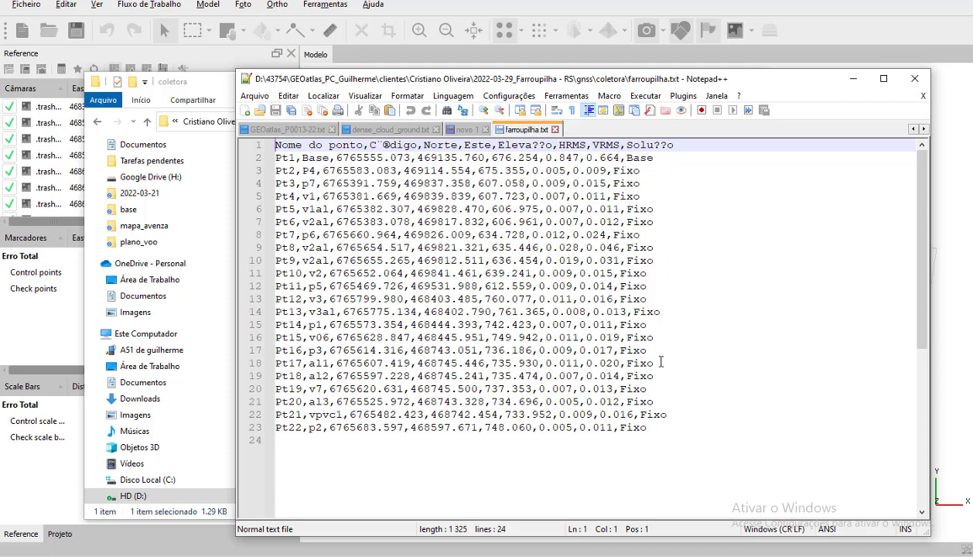
- Copy all the text of farroupilha.txt and start the text import wizard for it at cell A6 of the blank Excel worksheet
{"action": "left_click", "coordinate": [686, 403]}
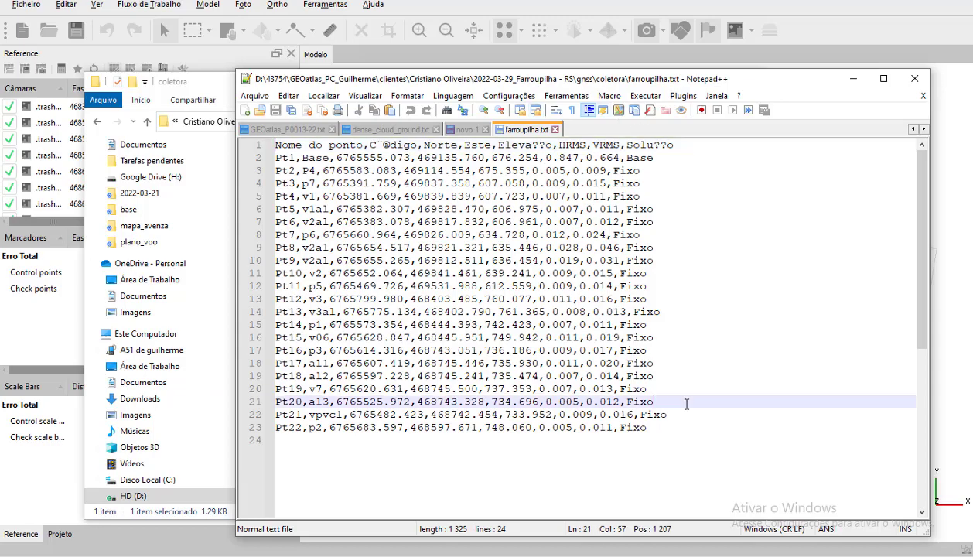
{"action": "key", "text": "ctrl+a"}
{"action": "key", "text": "alt+Tab"}
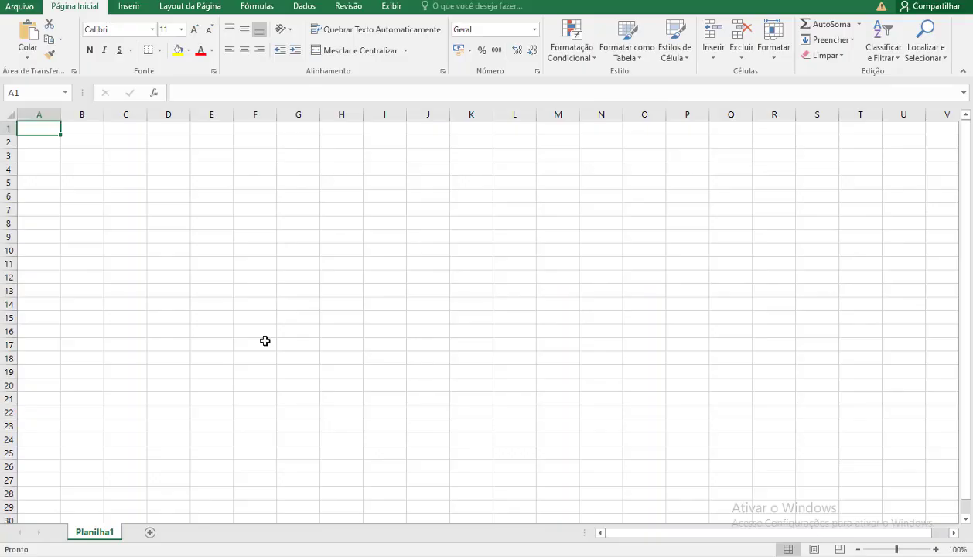
{"action": "left_click", "coordinate": [40, 194]}
{"action": "left_click", "coordinate": [27, 61]}
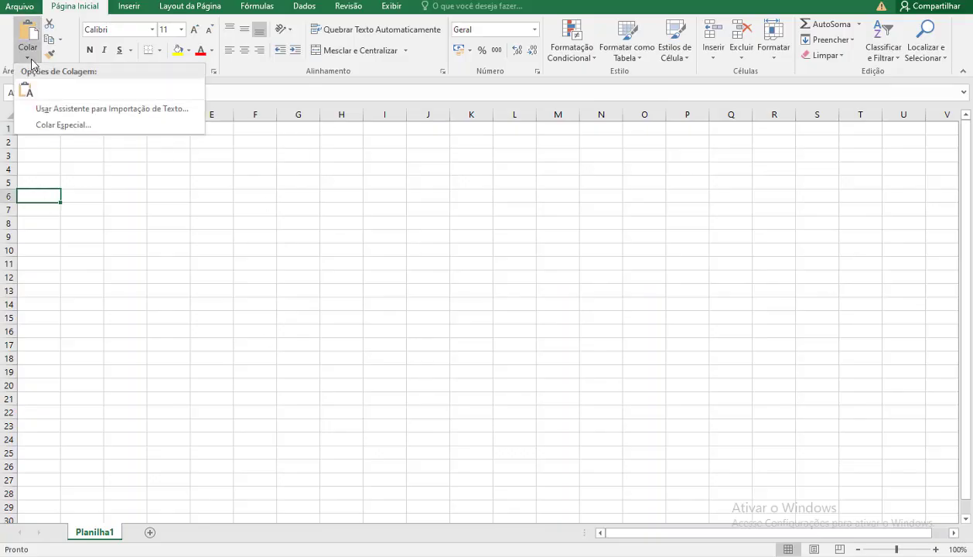
{"action": "left_click", "coordinate": [72, 109]}
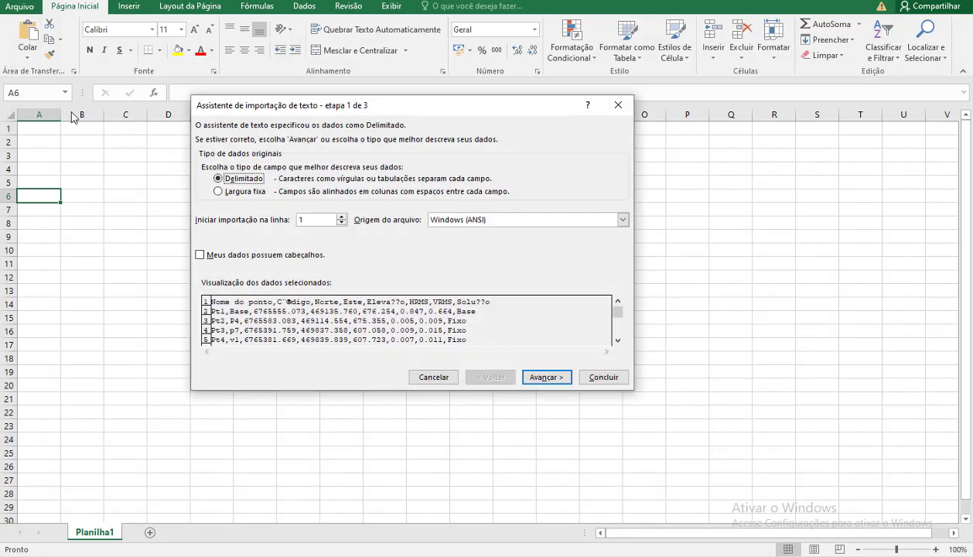
- Import the copied points as delimited text, with comma and space as delimiters and the Geral column format
{"action": "left_click", "coordinate": [547, 377]}
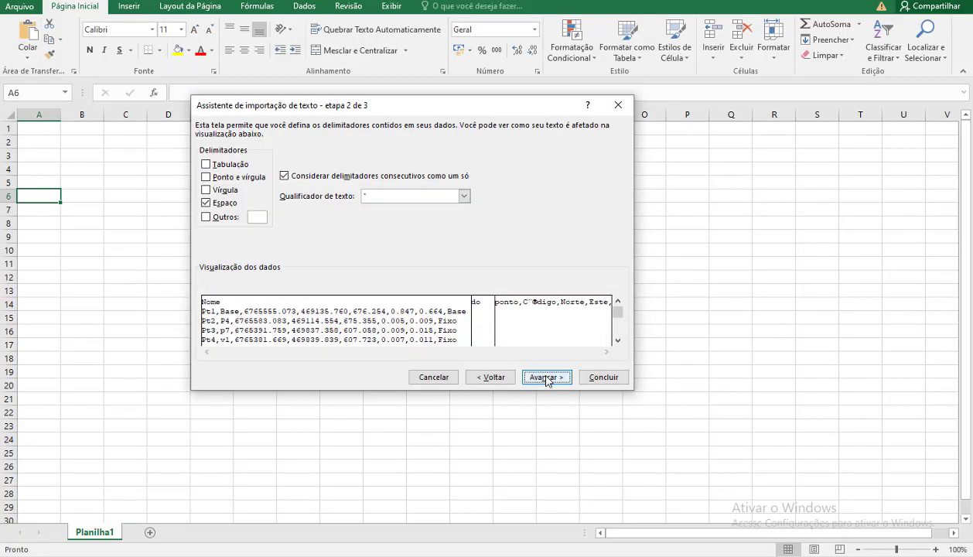
{"action": "left_click", "coordinate": [207, 191]}
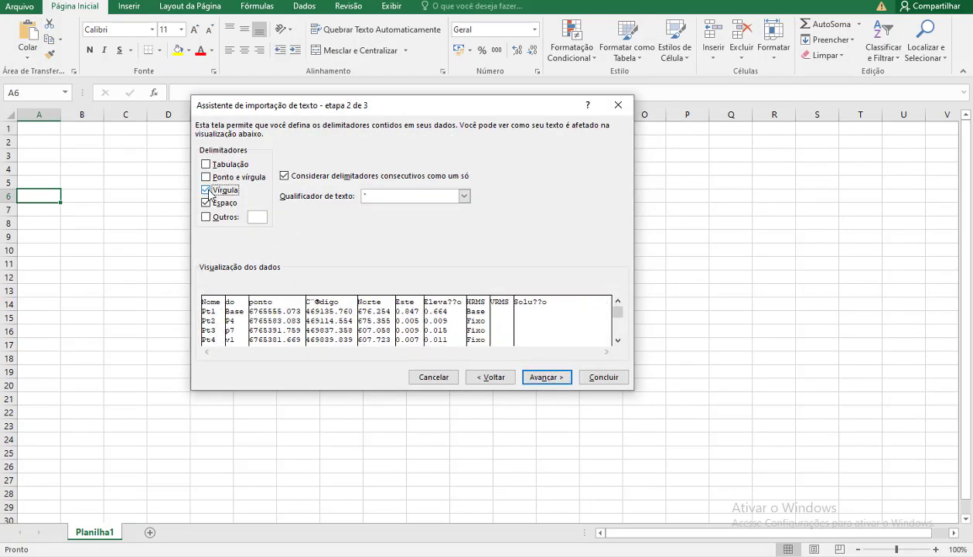
{"action": "left_click", "coordinate": [545, 377]}
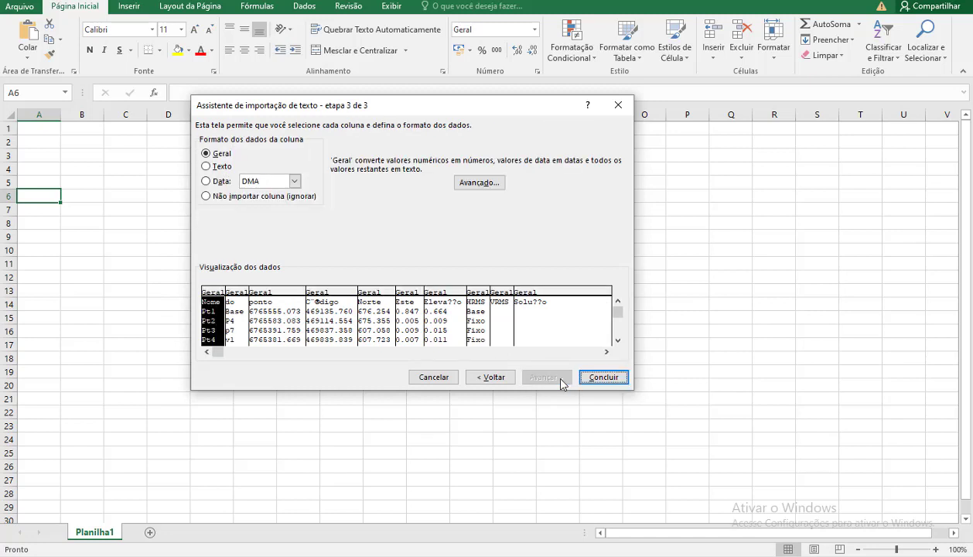
{"action": "left_click", "coordinate": [604, 378]}
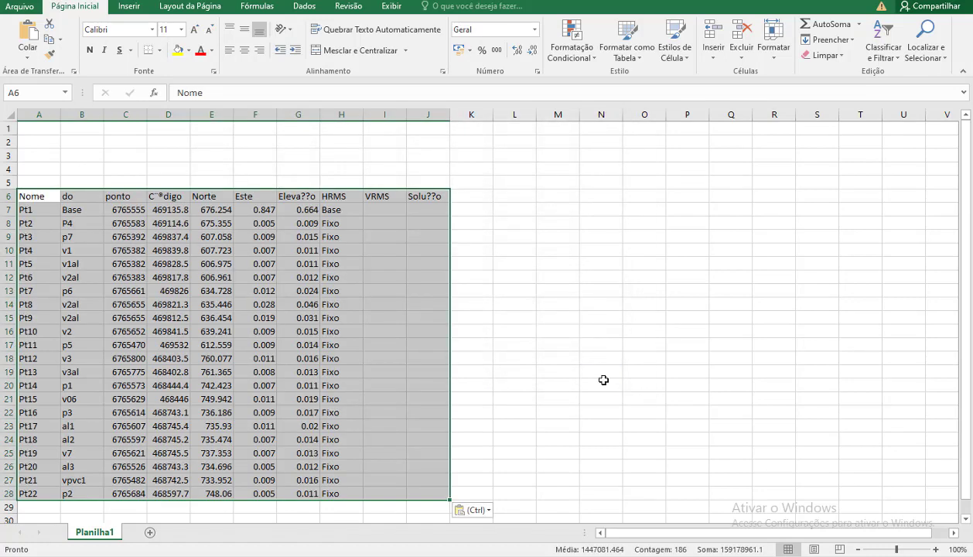
{"action": "left_click", "coordinate": [603, 379]}
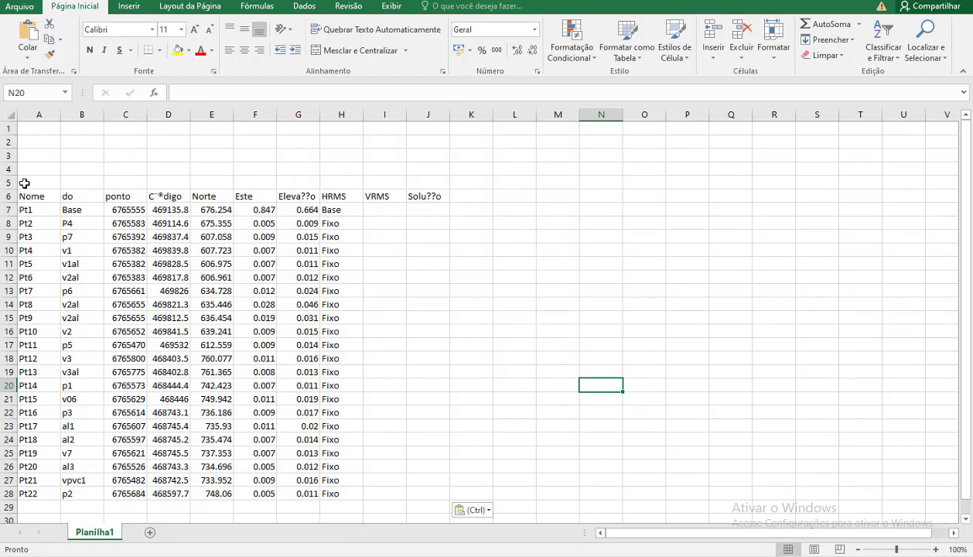
- Clear the imported point data from the range A5:K29
{"action": "left_click_drag", "start_coordinate": [25, 184], "coordinate": [459, 443]}
{"action": "scroll", "coordinate": [417, 362], "scroll_direction": "up", "scroll_amount": 2}
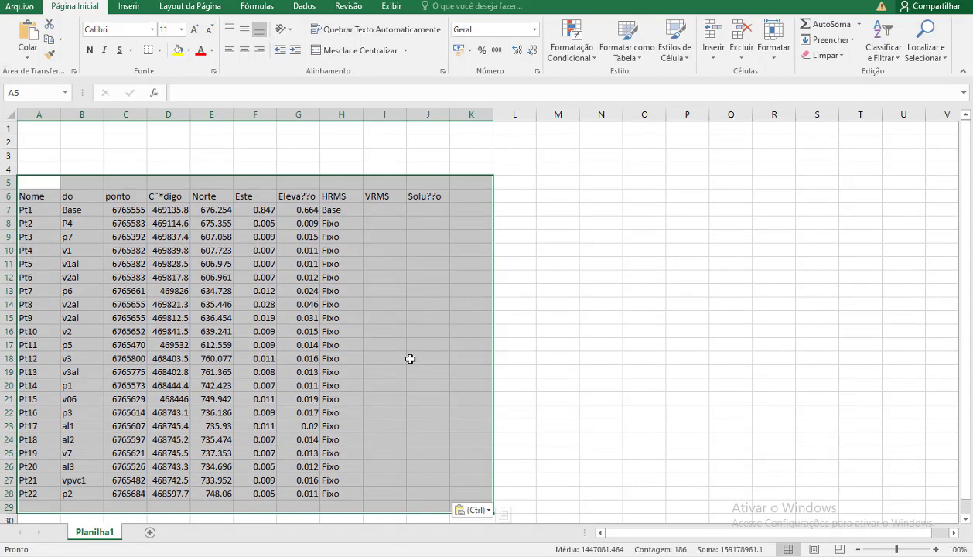
{"action": "key", "text": "Delete"}
- Import the copied points again at cell A6 as delimited text, with comma as the only delimiter and the Geral column format
{"action": "left_click", "coordinate": [42, 194]}
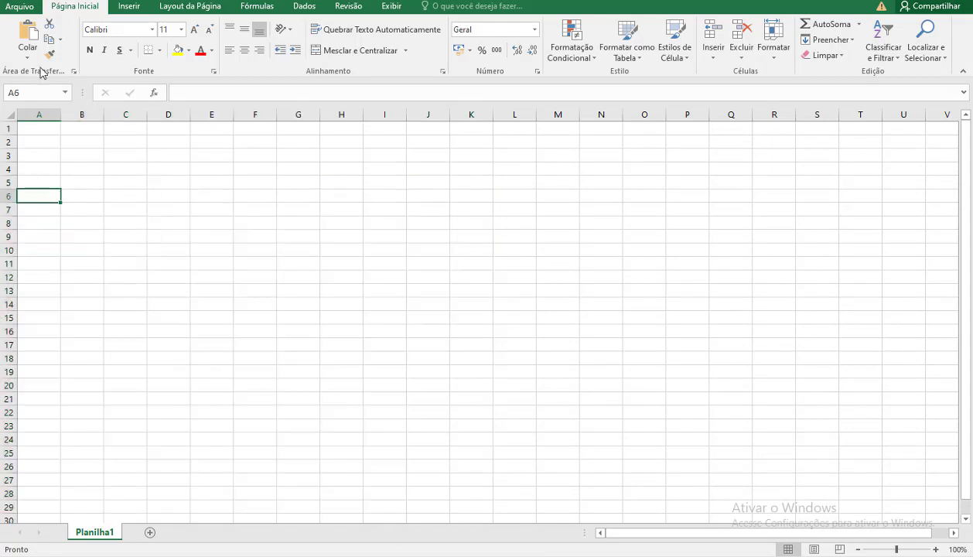
{"action": "left_click", "coordinate": [27, 56]}
{"action": "left_click", "coordinate": [55, 106]}
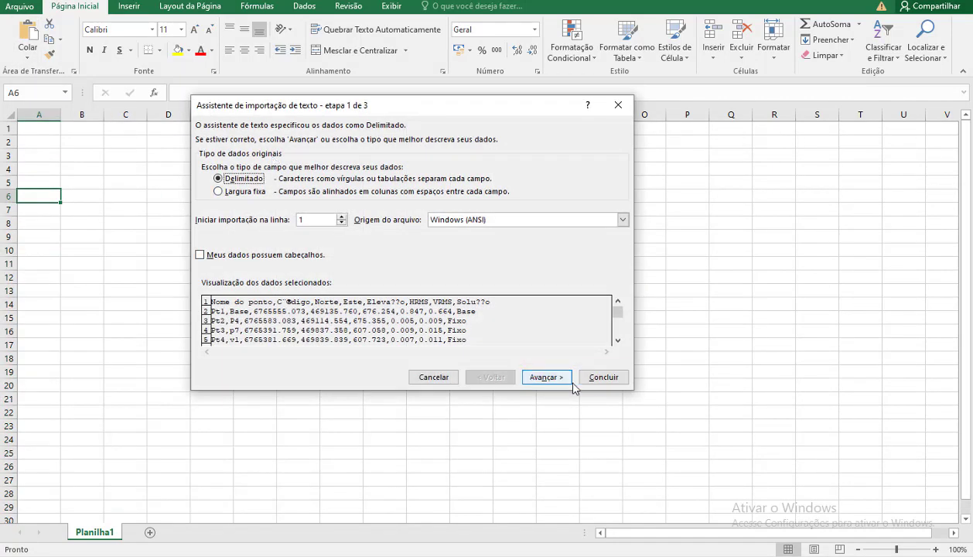
{"action": "left_click", "coordinate": [547, 378]}
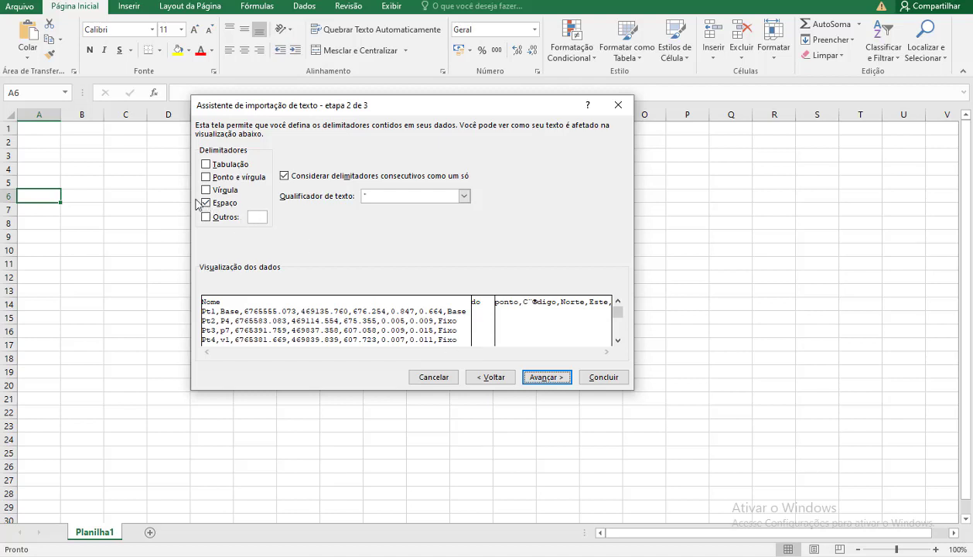
{"action": "left_click", "coordinate": [206, 203]}
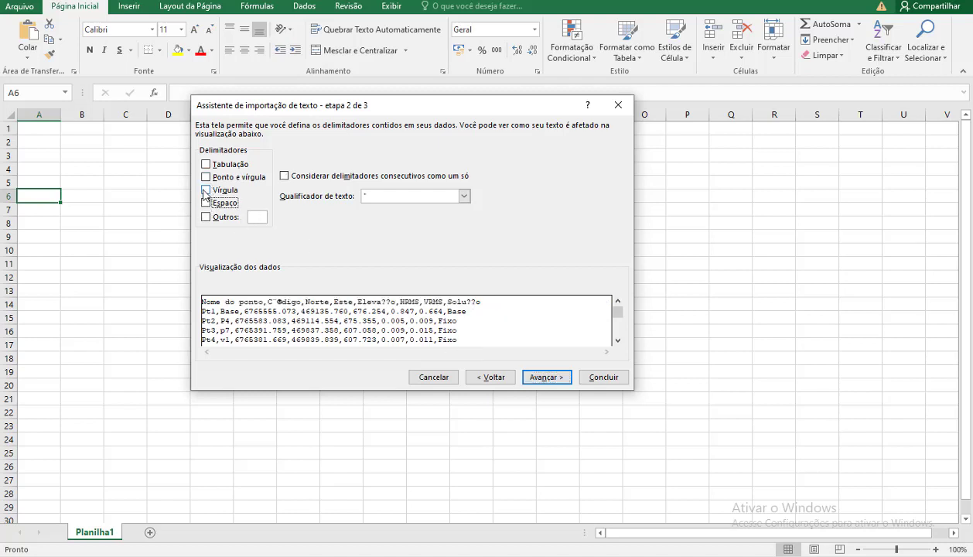
{"action": "left_click", "coordinate": [205, 189]}
{"action": "left_click", "coordinate": [554, 377]}
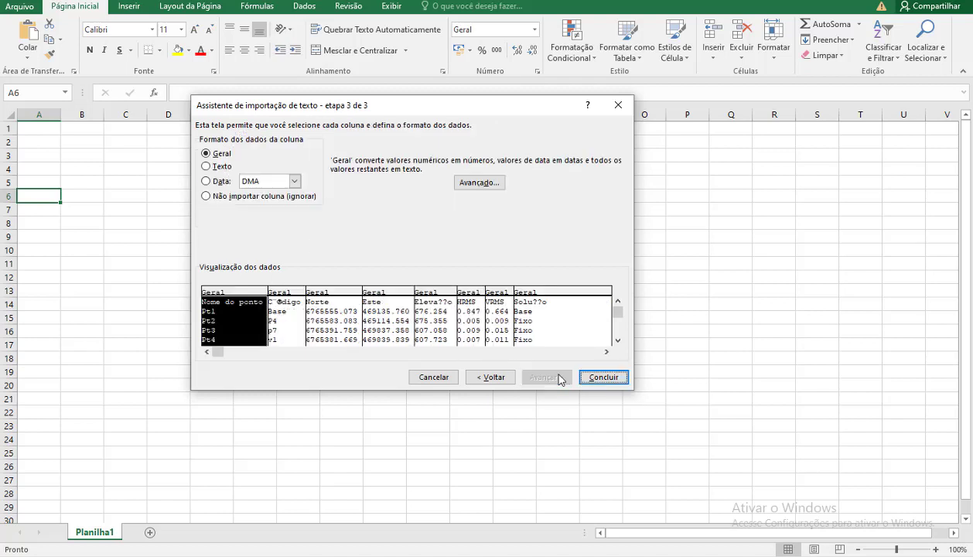
{"action": "left_click", "coordinate": [600, 377]}
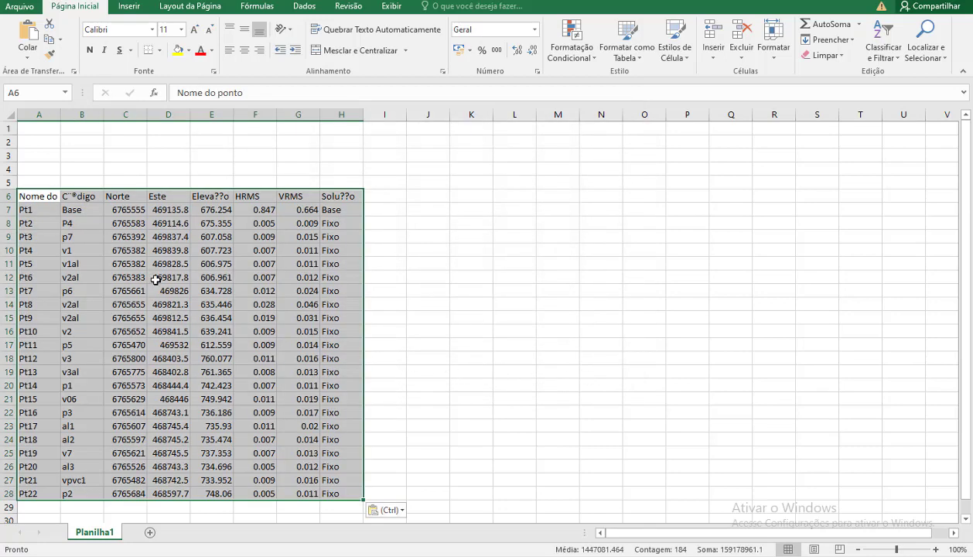
- Examine the HRMS and VRMS values of the base row and compare them with those of points Pt2 to Pt22
{"action": "left_click", "coordinate": [256, 211]}
{"action": "left_click", "coordinate": [290, 199]}
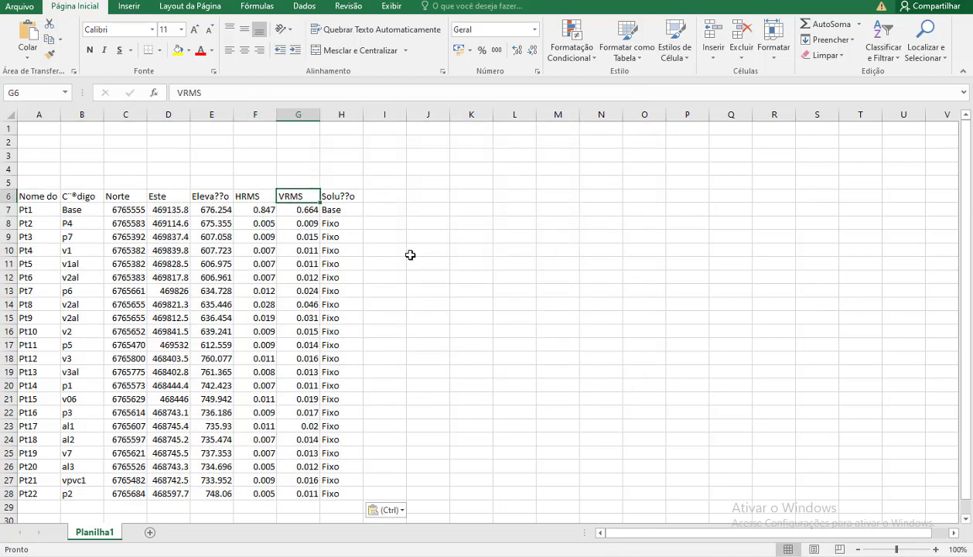
{"action": "left_click", "coordinate": [404, 251]}
{"action": "left_click", "coordinate": [194, 211]}
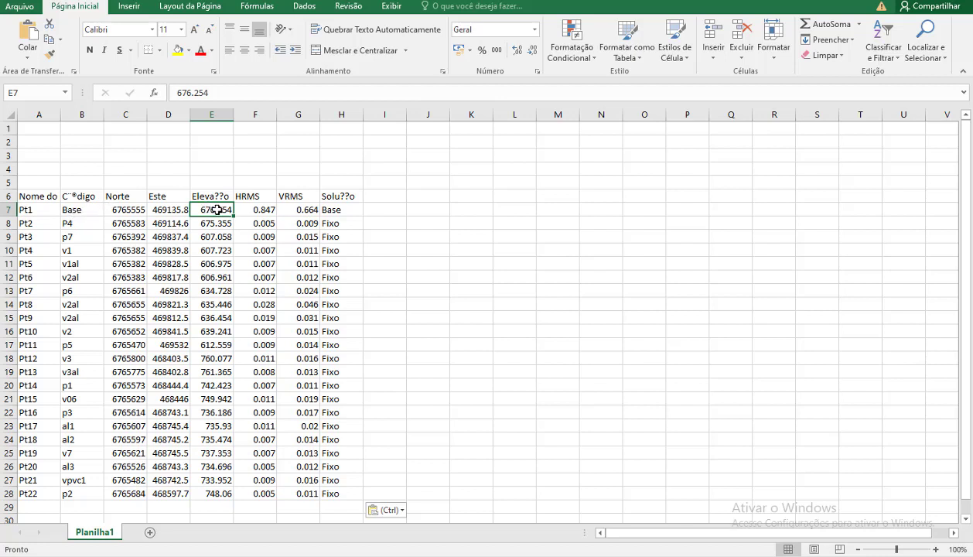
{"action": "left_click_drag", "start_coordinate": [216, 210], "coordinate": [286, 210]}
{"action": "left_click", "coordinate": [240, 223]}
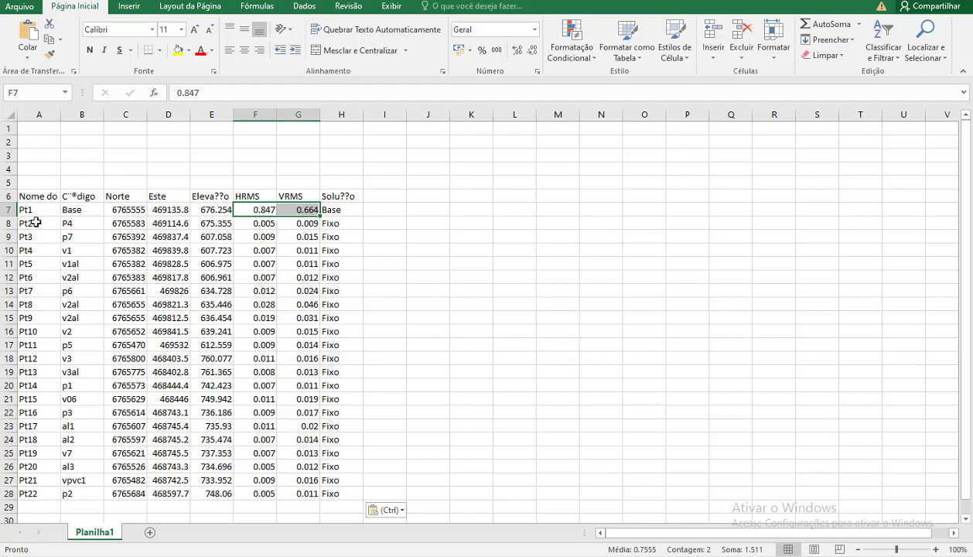
{"action": "left_click_drag", "start_coordinate": [265, 223], "coordinate": [298, 489]}
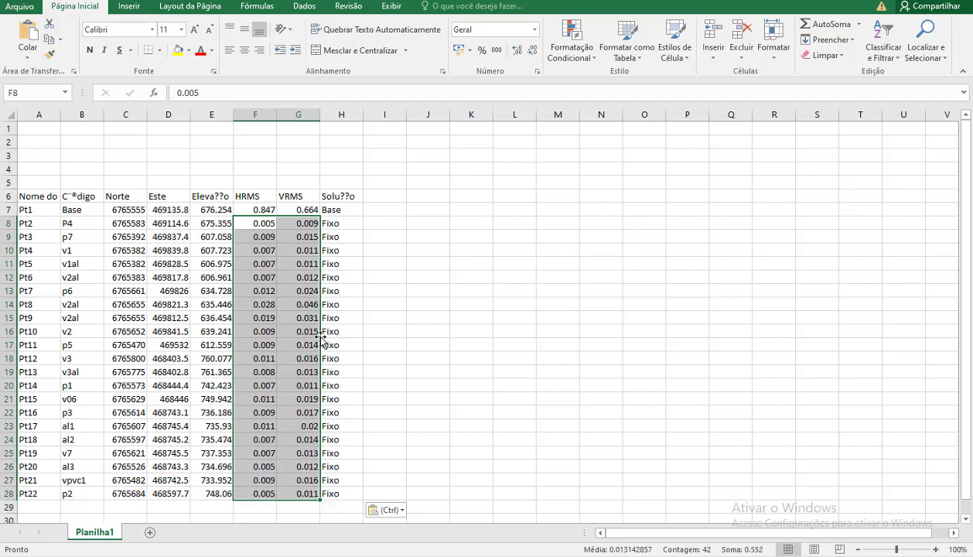
{"action": "left_click", "coordinate": [262, 209]}
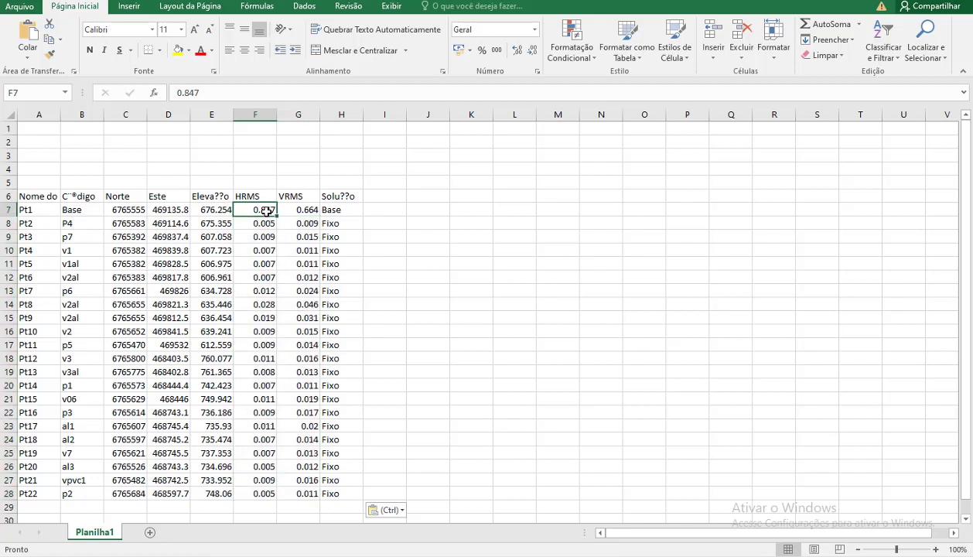
{"action": "left_click", "coordinate": [267, 224]}
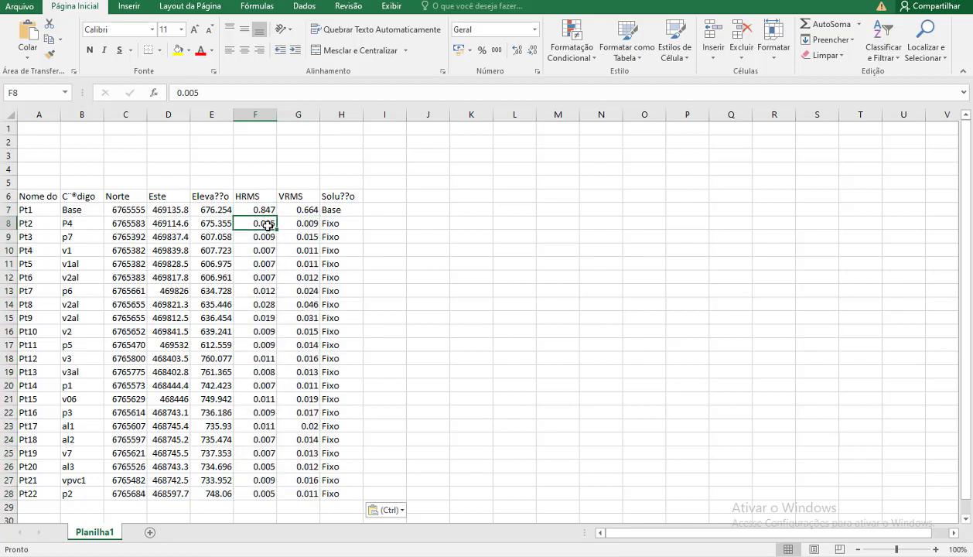
{"action": "left_click", "coordinate": [8, 223]}
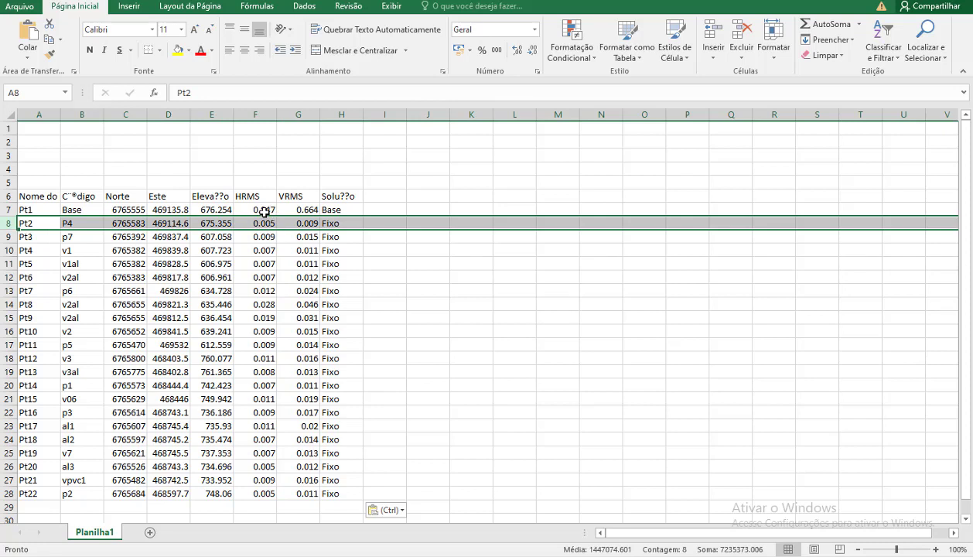
{"action": "left_click_drag", "start_coordinate": [264, 211], "coordinate": [284, 214]}
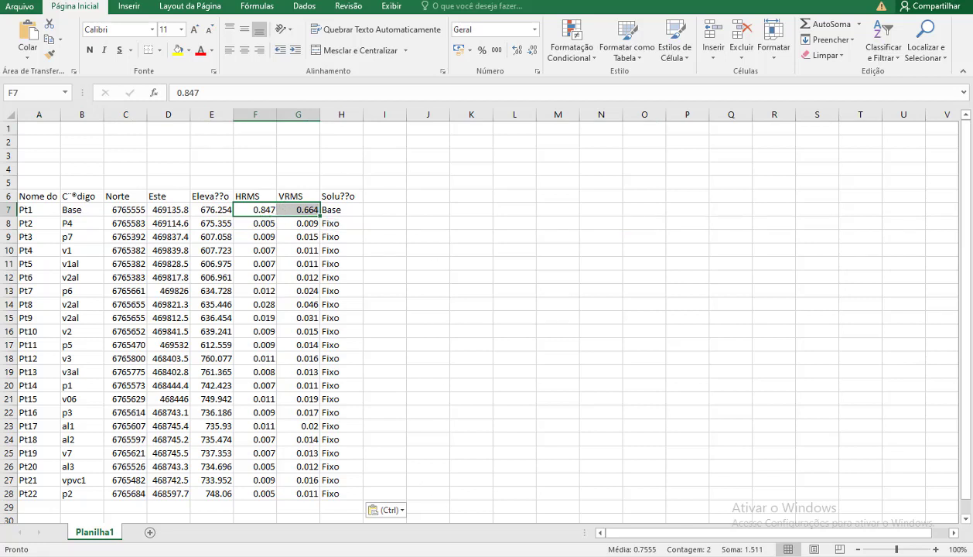
- Copy the 2000.4 UTM N coordinate 6765559.372 from the PPP report in Chrome into cell C2 in Excel and autofit column C
{"action": "key", "text": "alt+Tab"}
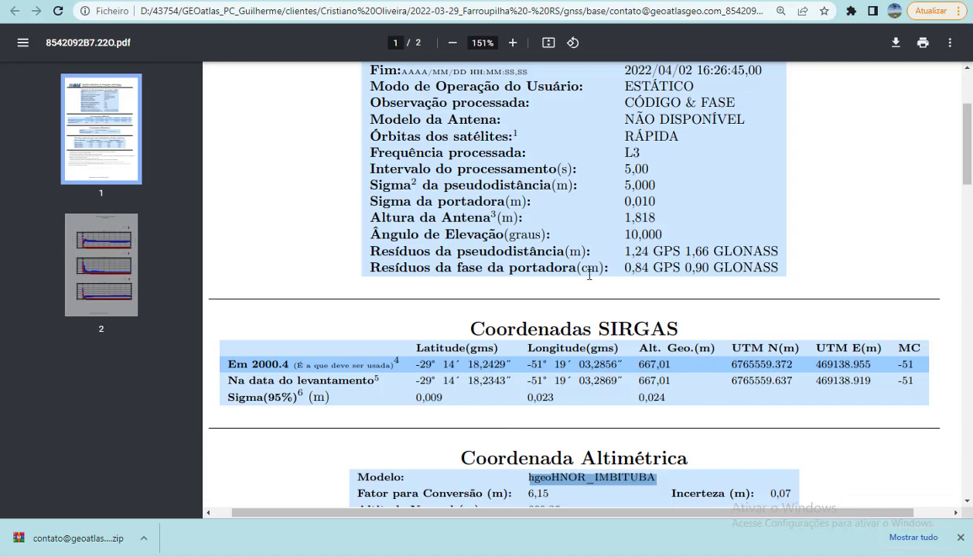
{"action": "left_click_drag", "start_coordinate": [729, 367], "coordinate": [790, 362]}
{"action": "key", "text": "ctrl+c"}
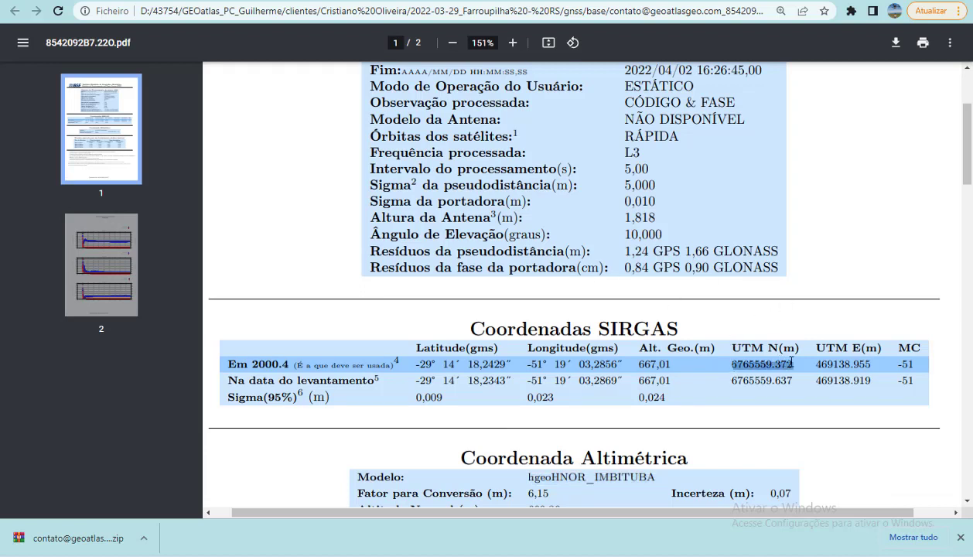
{"action": "key", "text": "alt+Tab"}
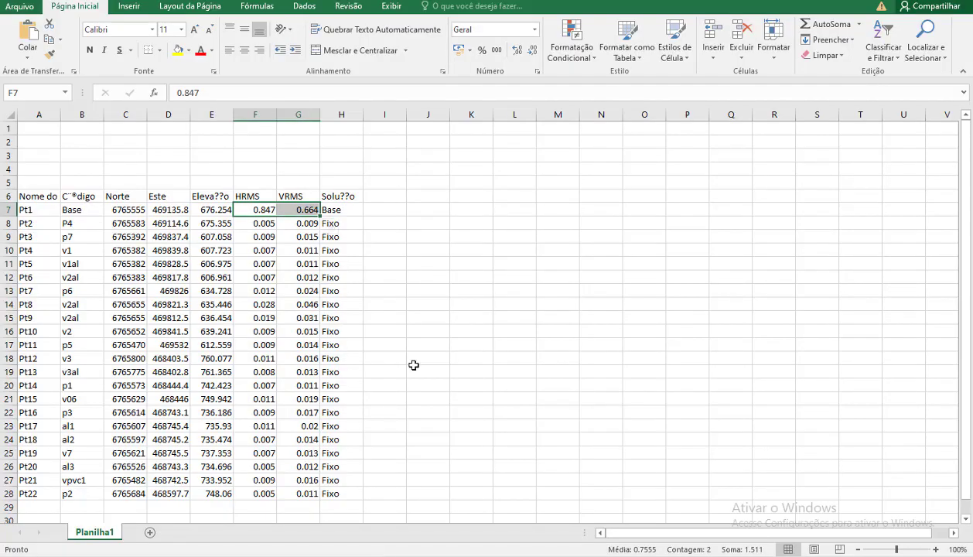
{"action": "left_click", "coordinate": [116, 141]}
{"action": "key", "text": "ctrl+v"}
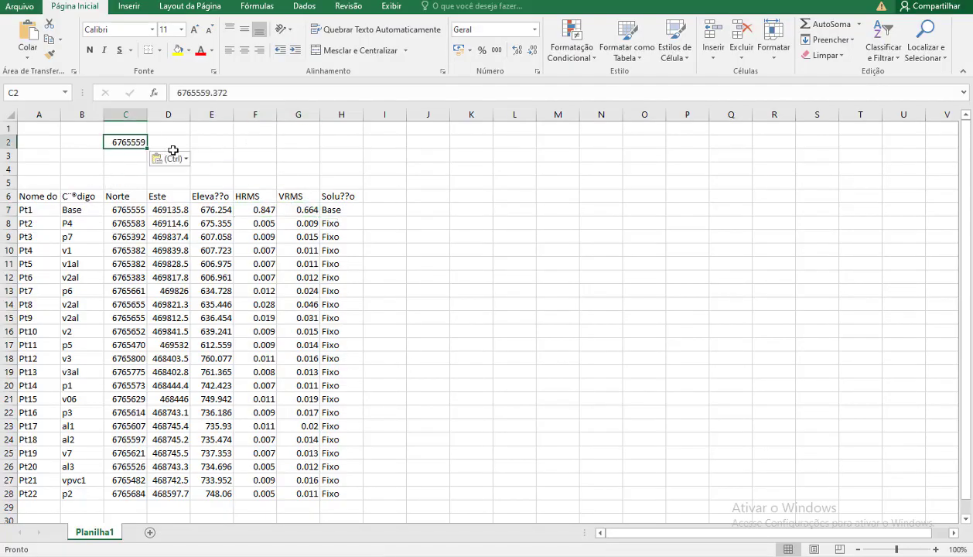
{"action": "double_click", "coordinate": [147, 114]}
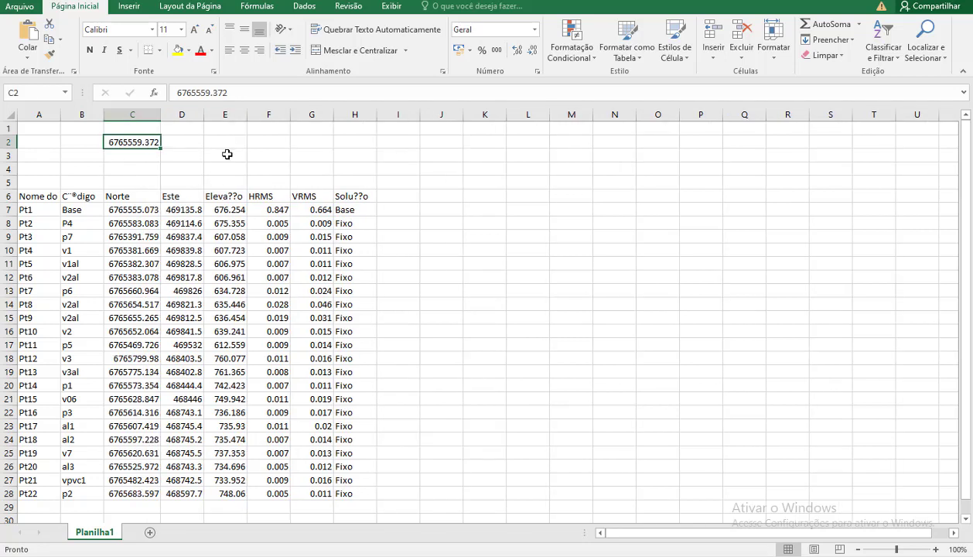
- Copy the Norte, Este and elevation headers from row 6 to C1:E1 and label cell B1 "base ppp"
{"action": "left_click_drag", "start_coordinate": [120, 193], "coordinate": [208, 192]}
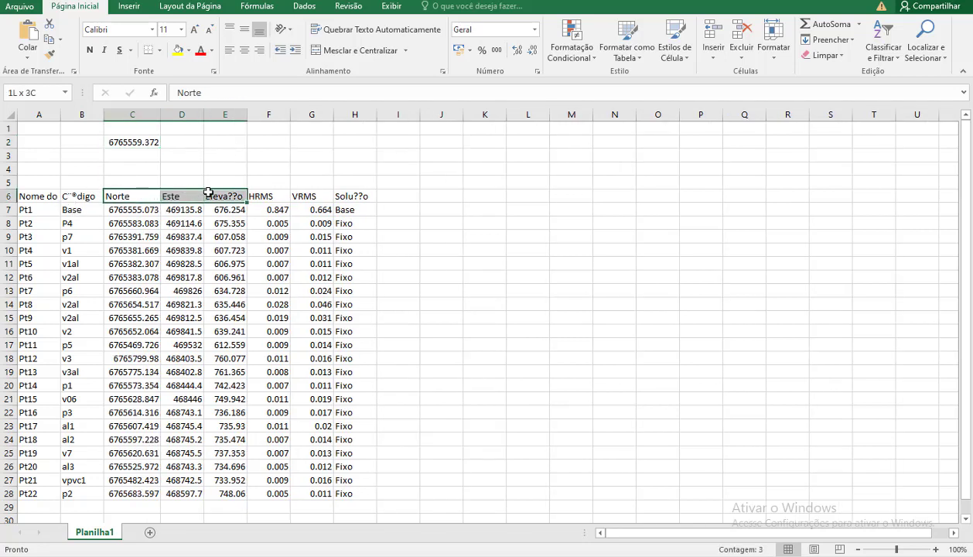
{"action": "key", "text": "ctrl+c"}
{"action": "left_click", "coordinate": [139, 128]}
{"action": "key", "text": "ctrl+v"}
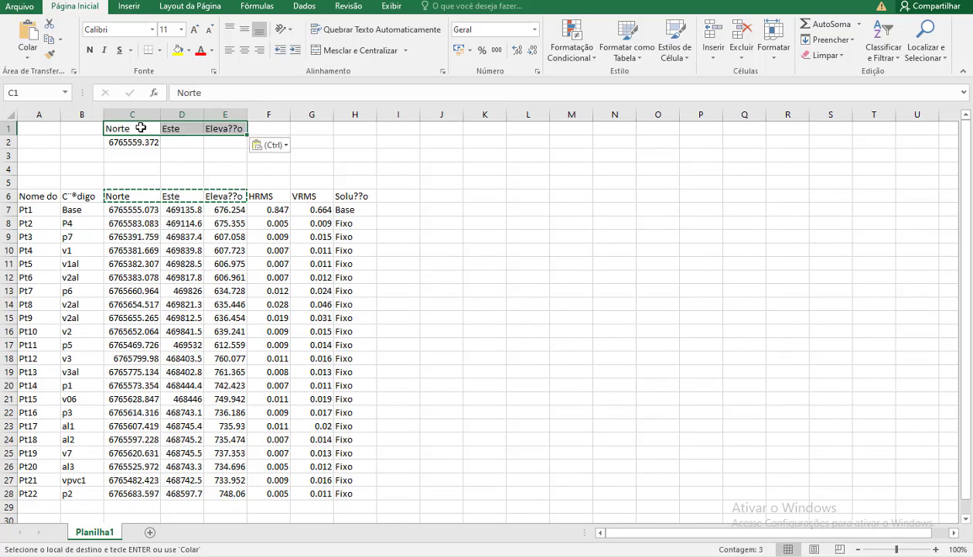
{"action": "left_click", "coordinate": [87, 128]}
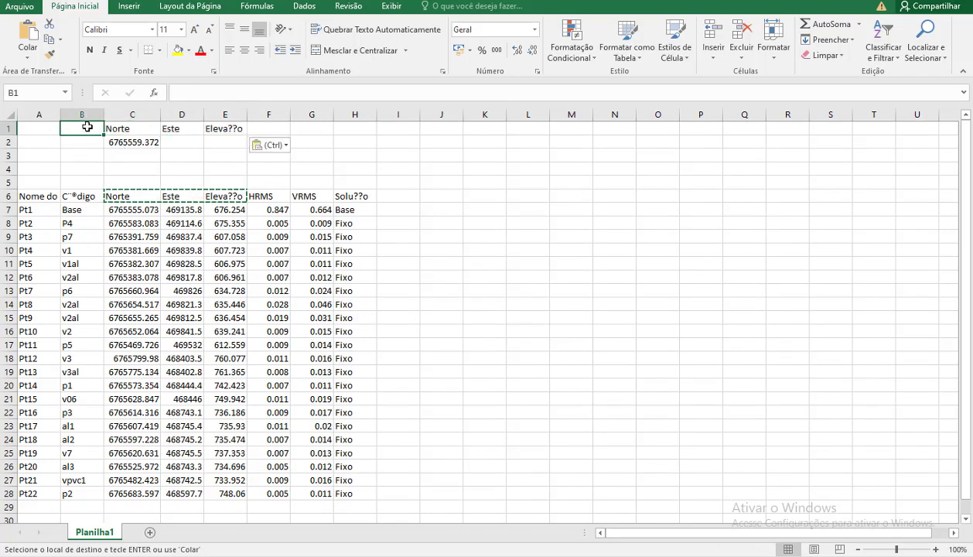
{"action": "type", "text": "base ppp"}
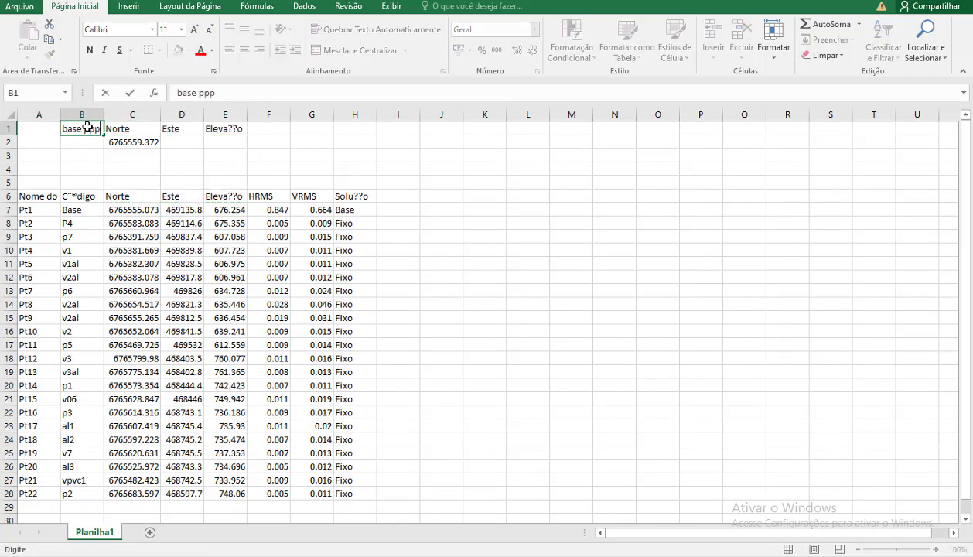
{"action": "left_click", "coordinate": [180, 155]}
- Copy the 2000.4 UTM E coordinate 469138.955 from the PPP report in Chrome into cell D2 of the Excel worksheet
{"action": "key", "text": "alt+Tab"}
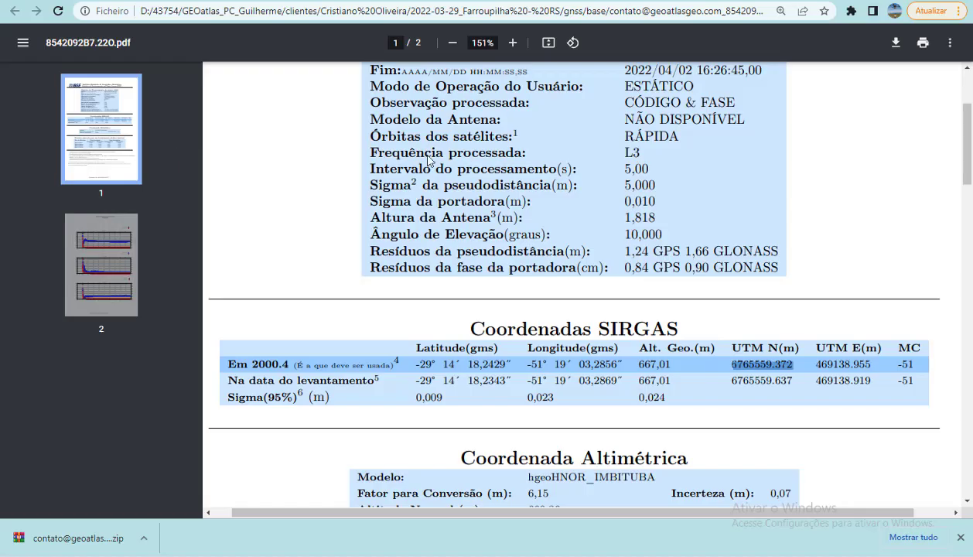
{"action": "left_click_drag", "start_coordinate": [877, 362], "coordinate": [819, 360]}
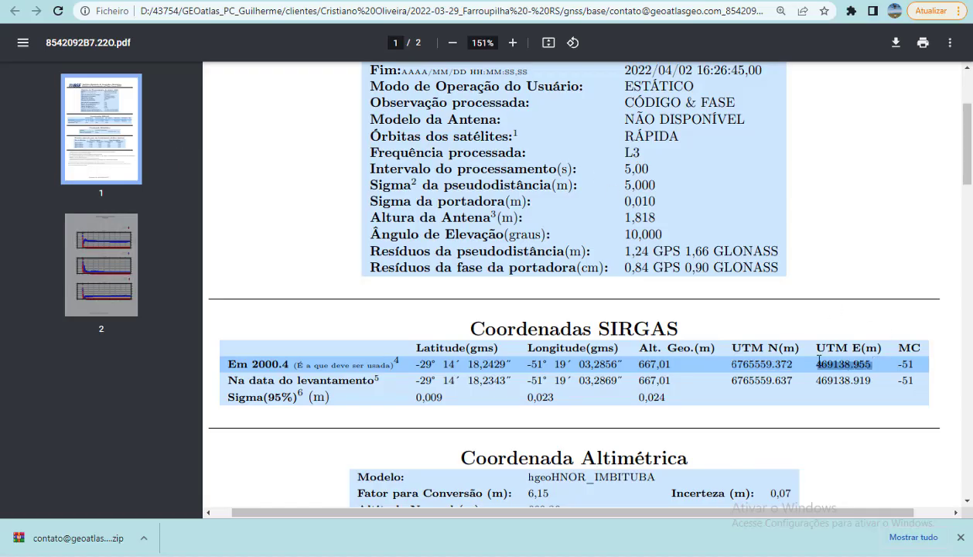
{"action": "key", "text": "alt+Tab"}
{"action": "left_click", "coordinate": [178, 140]}
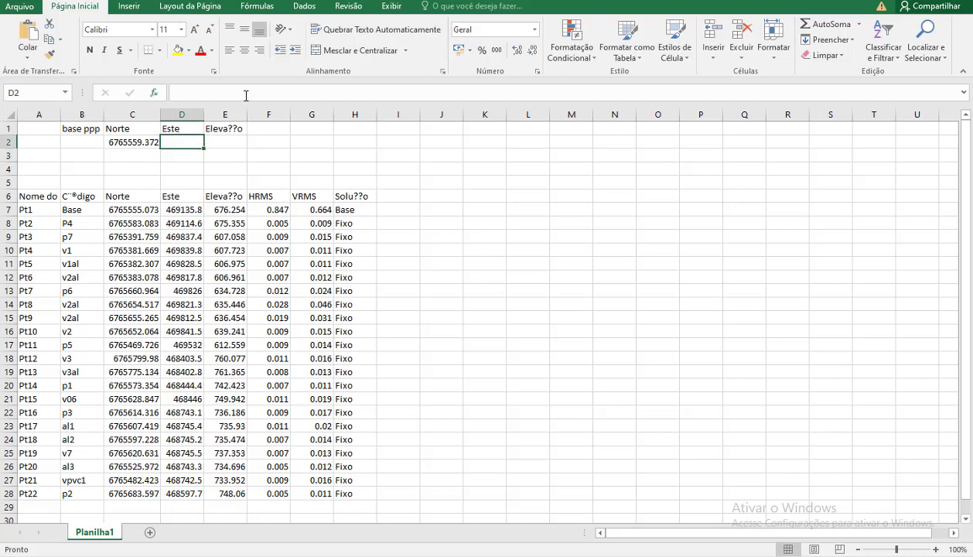
{"action": "left_click", "coordinate": [246, 95]}
{"action": "key", "text": "ctrl+v"}
{"action": "left_click", "coordinate": [263, 143]}
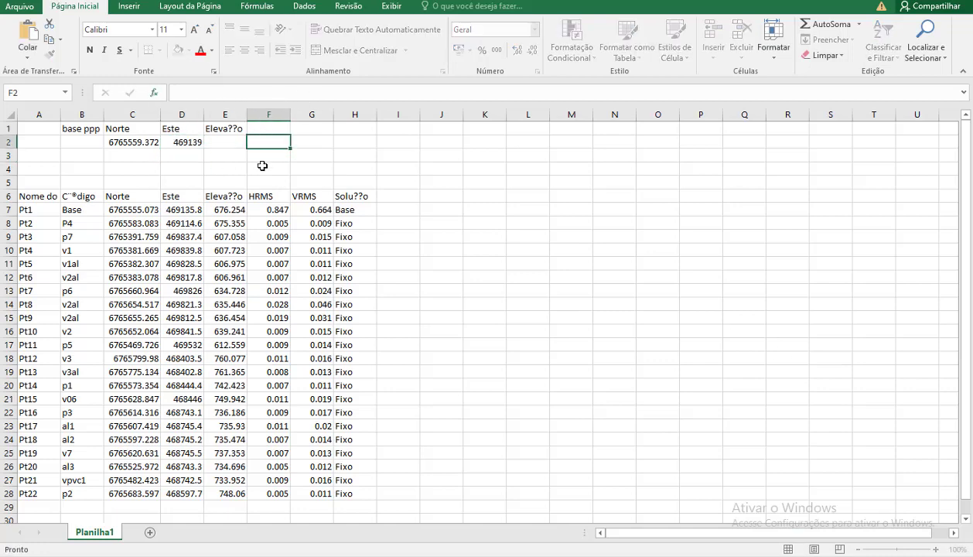
- Copy the 2000.4 geometric altitude 667,01 from the PPP report in Chrome into cell E2 of the Excel worksheet
{"action": "key", "text": "alt+Tab"}
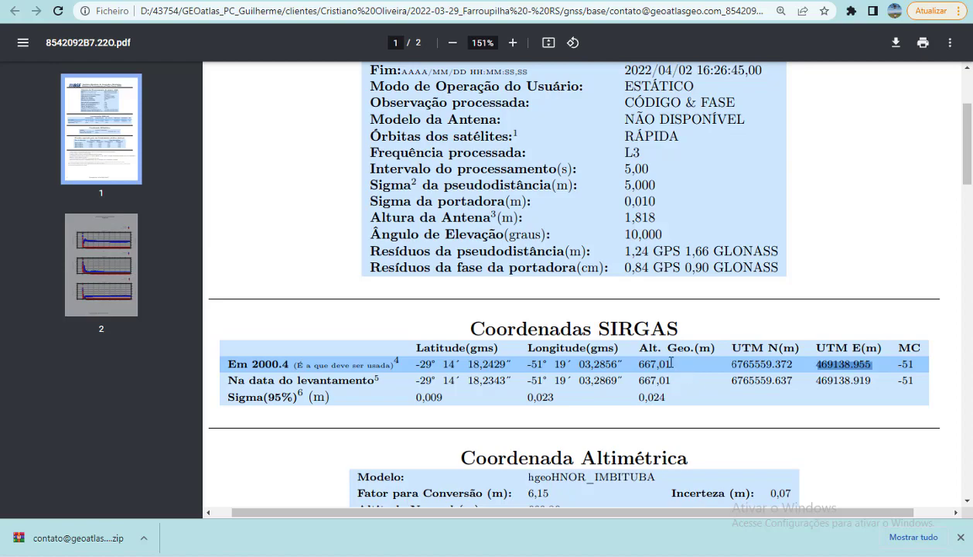
{"action": "left_click_drag", "start_coordinate": [670, 362], "coordinate": [648, 359]}
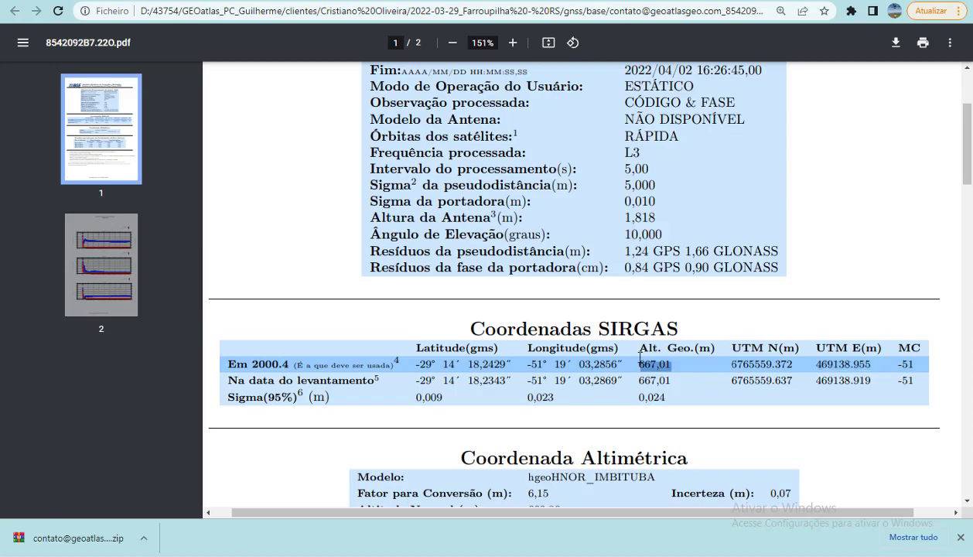
{"action": "key", "text": "alt+Tab"}
{"action": "left_click", "coordinate": [223, 141]}
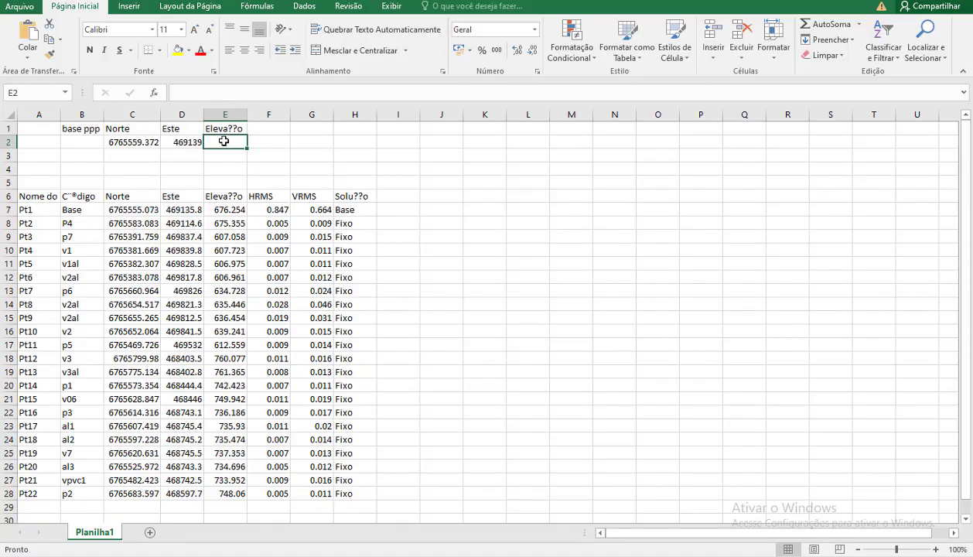
{"action": "double_click", "coordinate": [224, 140]}
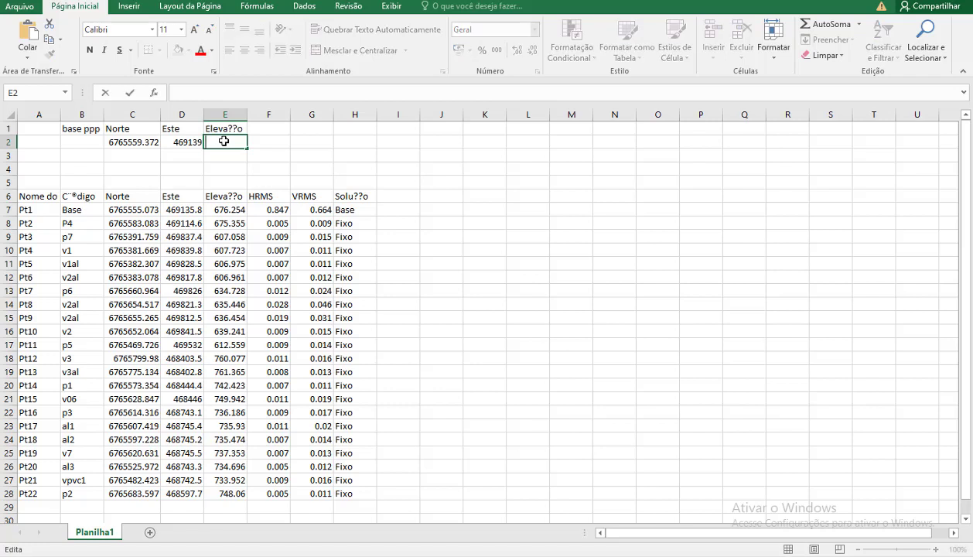
{"action": "key", "text": "ctrl+v"}
{"action": "left_click", "coordinate": [280, 143]}
- Try to copy the normal altitude 660,86 from the PPP report in Chrome into cell G1 in Excel without its comma
{"action": "key", "text": "alt+Tab"}
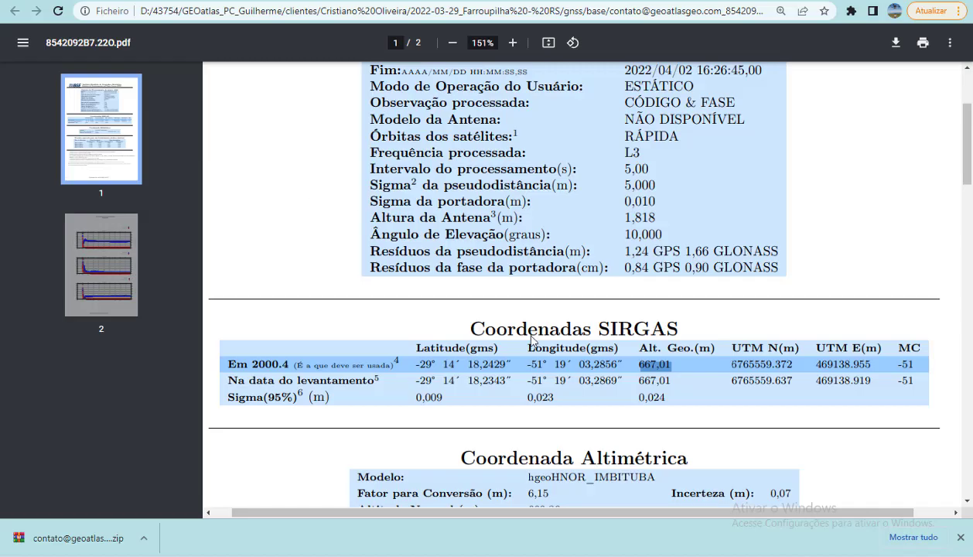
{"action": "scroll", "coordinate": [476, 437], "scroll_direction": "down", "scroll_amount": 3}
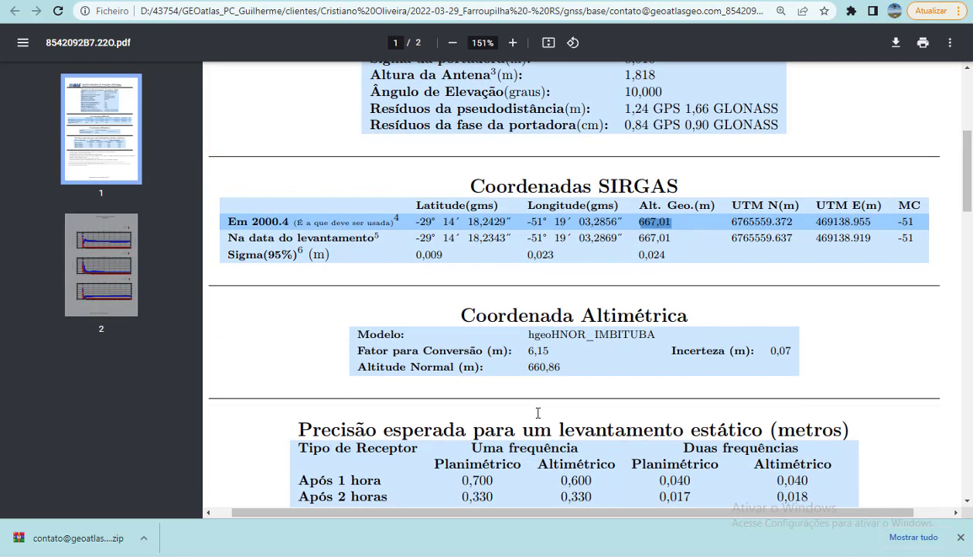
{"action": "left_click_drag", "start_coordinate": [548, 291], "coordinate": [536, 290]}
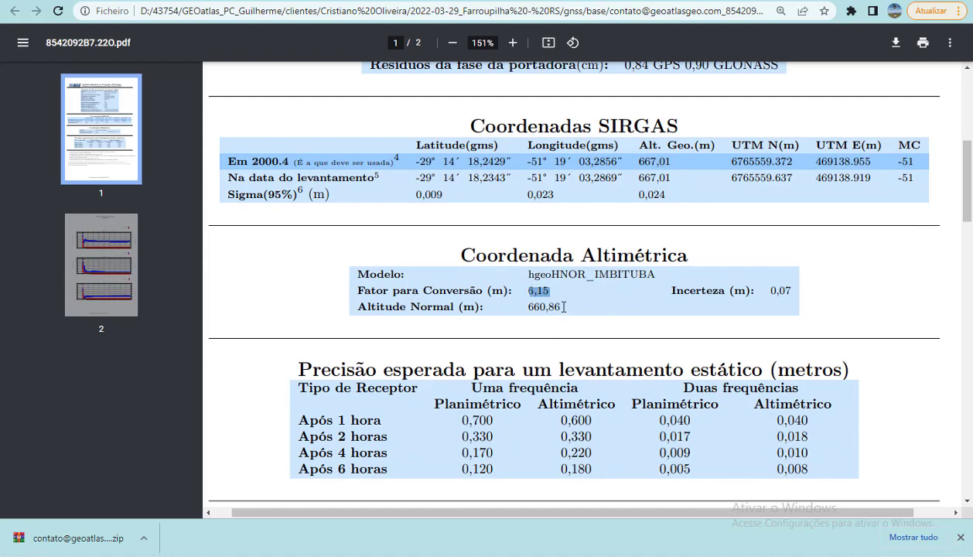
{"action": "left_click_drag", "start_coordinate": [563, 307], "coordinate": [524, 308]}
{"action": "key", "text": "ctrl+c"}
{"action": "key", "text": "alt+Tab"}
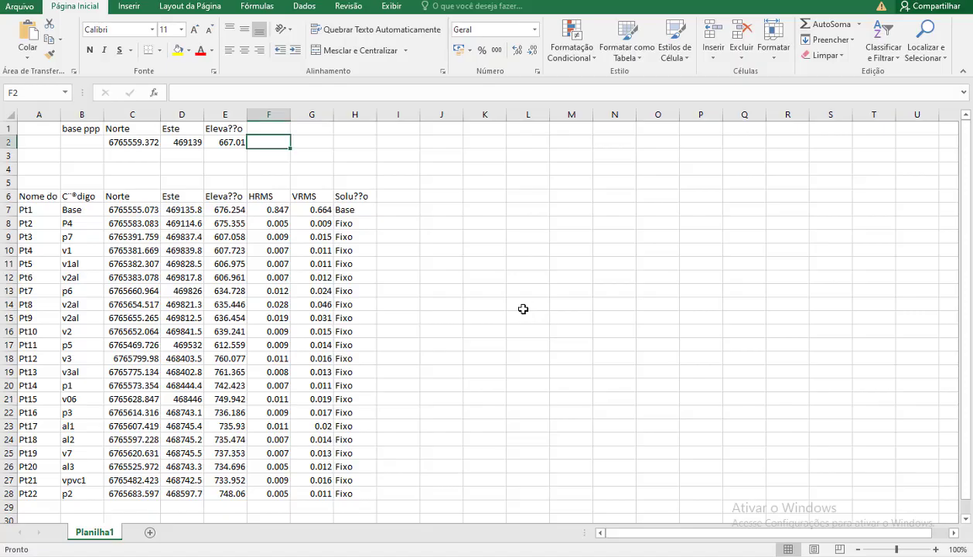
{"action": "left_click", "coordinate": [318, 126]}
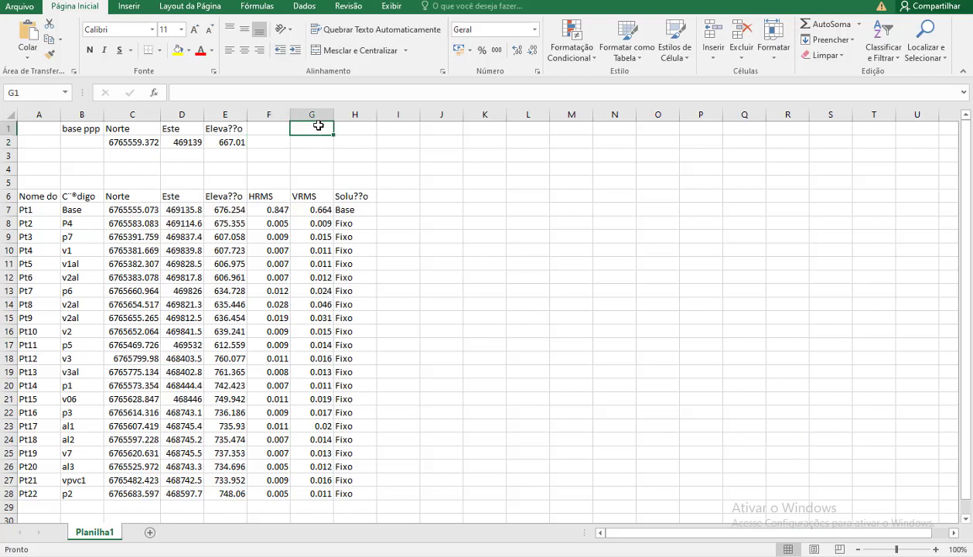
{"action": "key", "text": "ctrl+v"}
{"action": "left_click", "coordinate": [190, 92]}
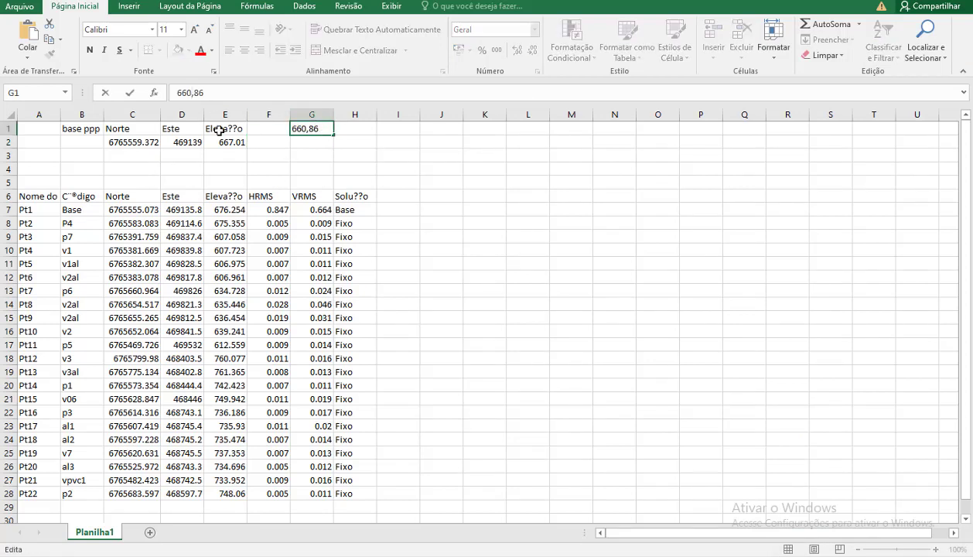
{"action": "key", "text": "Delete"}
{"action": "left_click", "coordinate": [314, 160]}
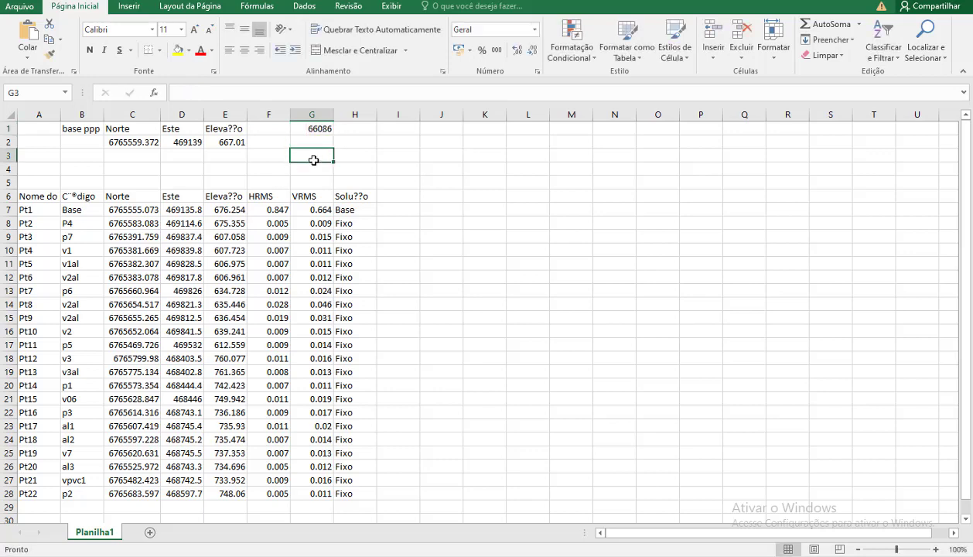
{"action": "left_click", "coordinate": [302, 129]}
- Copy the normal altitude 660,86 from the PPP report in Chrome into cell G2 in Excel and write it as 660.86
{"action": "key", "text": "alt+Tab"}
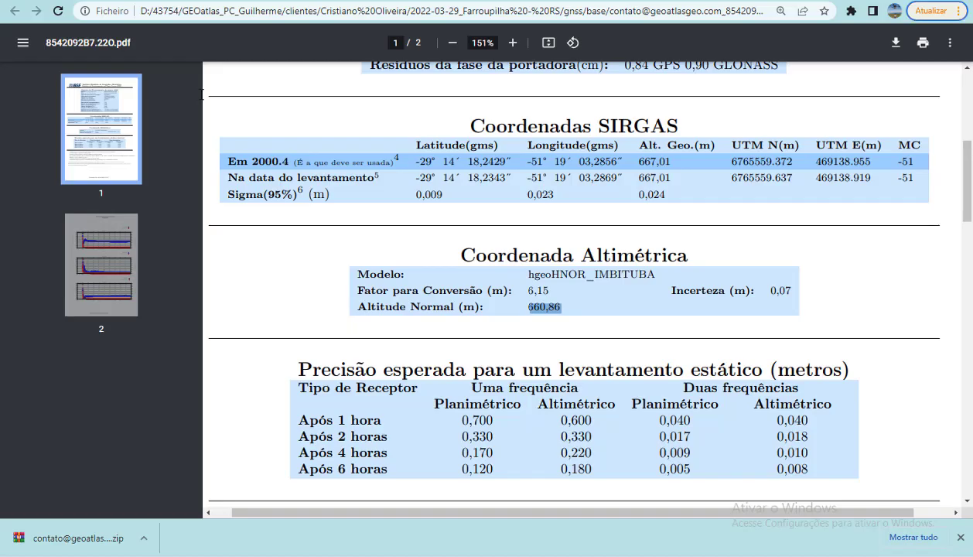
{"action": "right_click", "coordinate": [526, 305]}
{"action": "left_click", "coordinate": [560, 323]}
{"action": "key", "text": "alt+Tab"}
{"action": "left_click", "coordinate": [323, 144]}
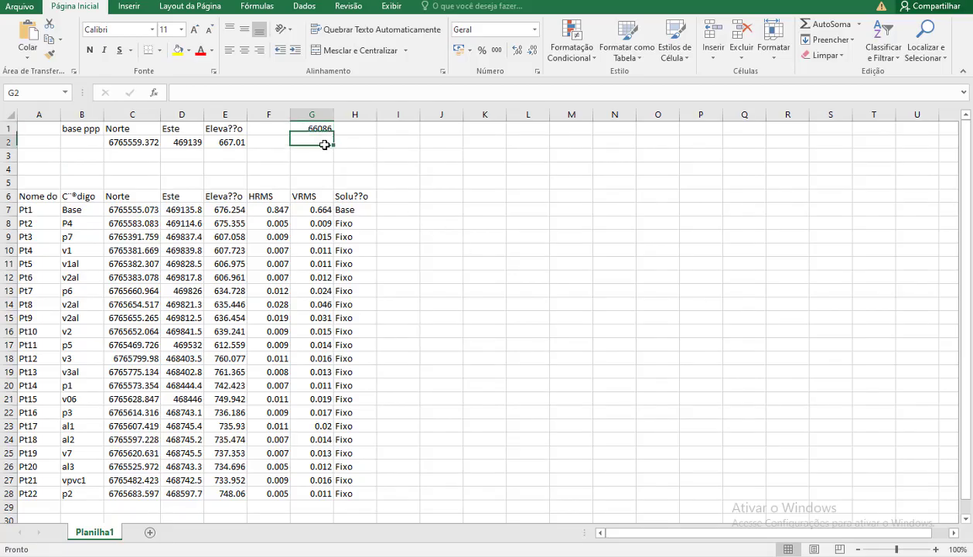
{"action": "key", "text": "ctrl+v"}
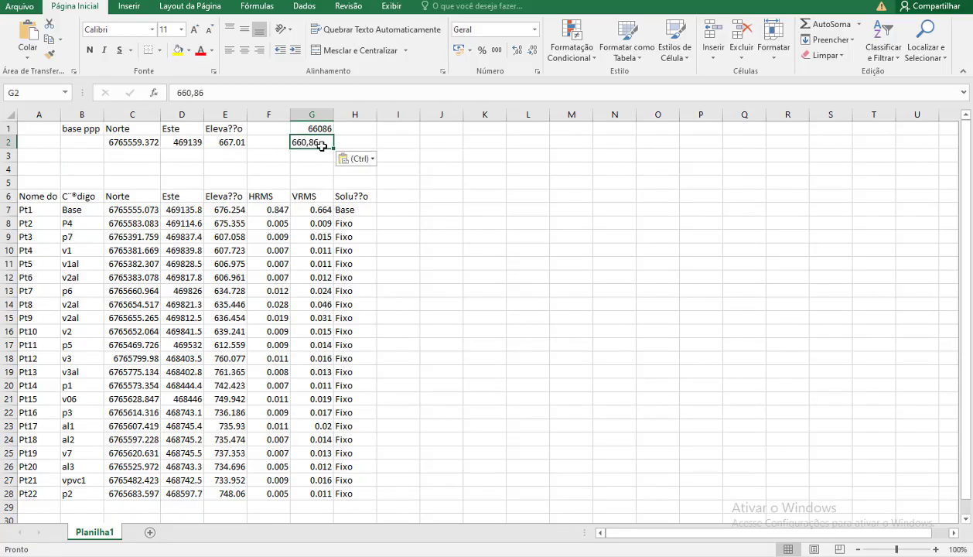
{"action": "left_click", "coordinate": [190, 93]}
{"action": "key", "text": "BackSpace"}
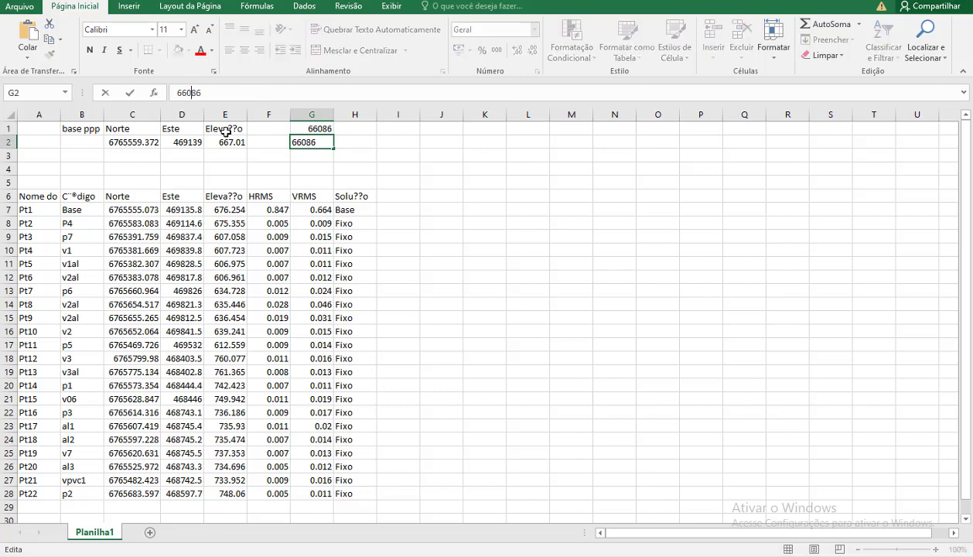
{"action": "type", "text": "."}
{"action": "left_click", "coordinate": [322, 157]}
- Label cell G1 "alt normal" and widen column G to fit the label
{"action": "left_click", "coordinate": [313, 129]}
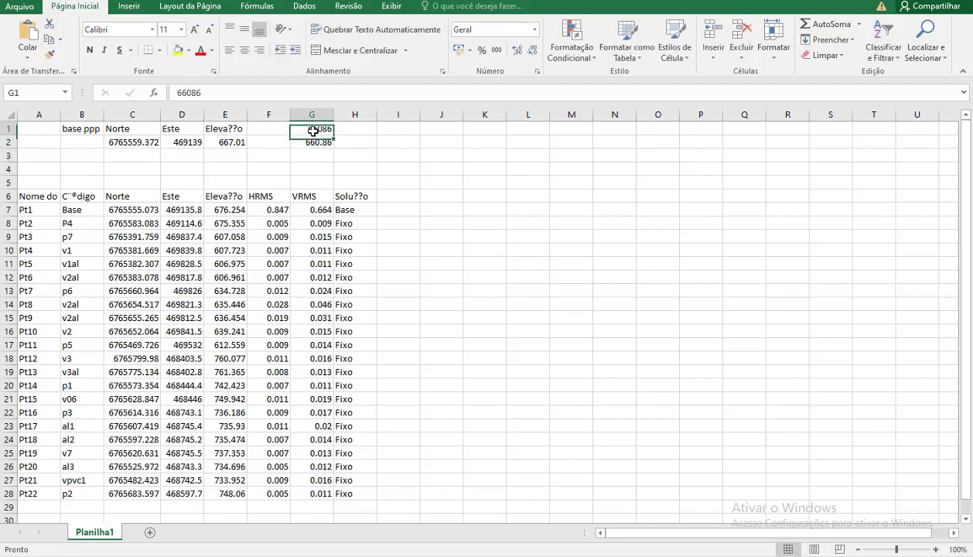
{"action": "type", "text": "alt normal"}
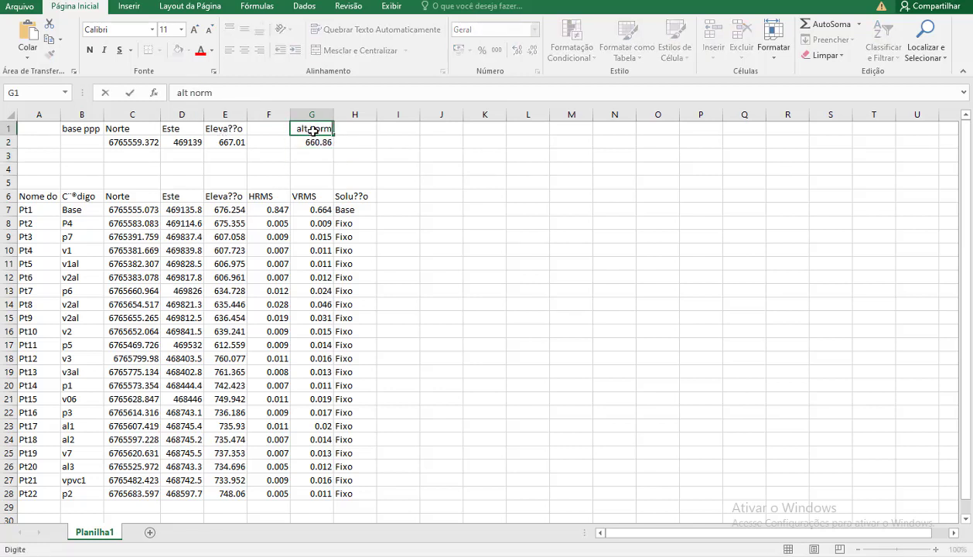
{"action": "left_click", "coordinate": [357, 154]}
{"action": "left_click_drag", "start_coordinate": [333, 114], "coordinate": [338, 113]}
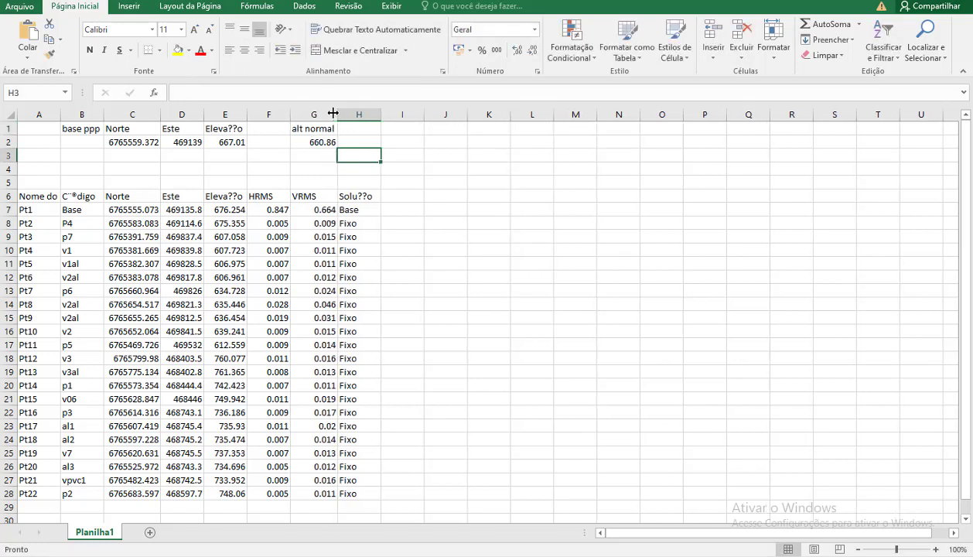
- Enter the conversion factor 6.15 from the PPP report in Chrome into cell F2 in Excel and label cell F1 "geoide"
{"action": "left_click", "coordinate": [278, 158]}
{"action": "left_click", "coordinate": [265, 141]}
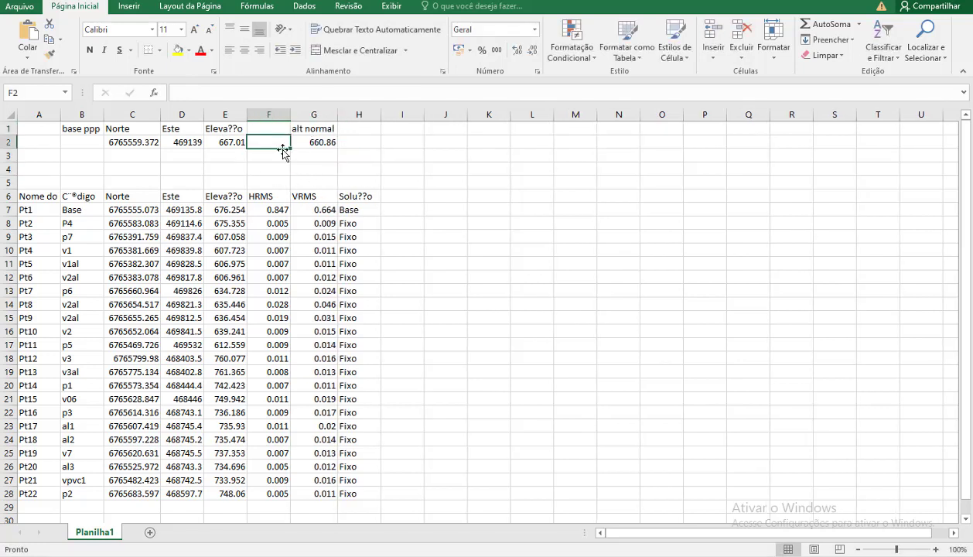
{"action": "key", "text": "alt+Tab"}
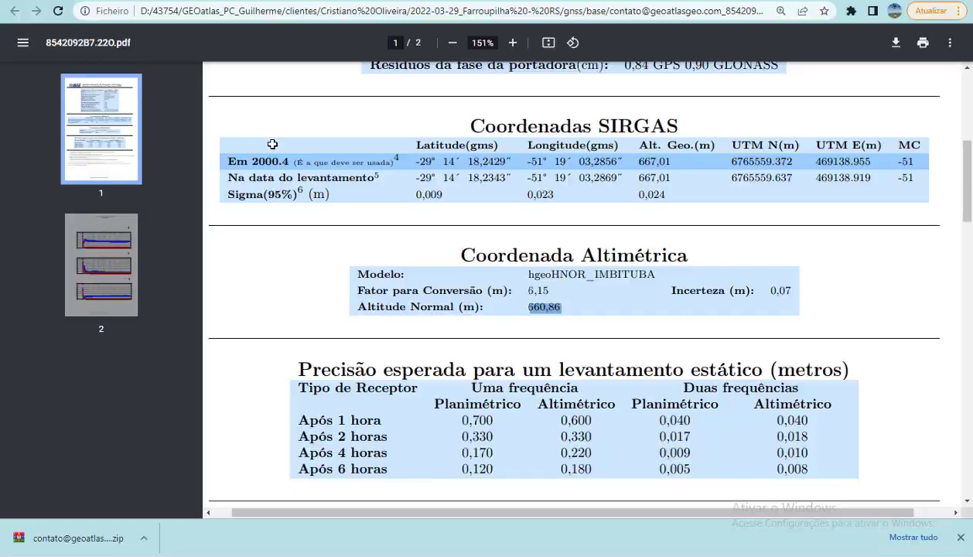
{"action": "key", "text": "alt+Tab"}
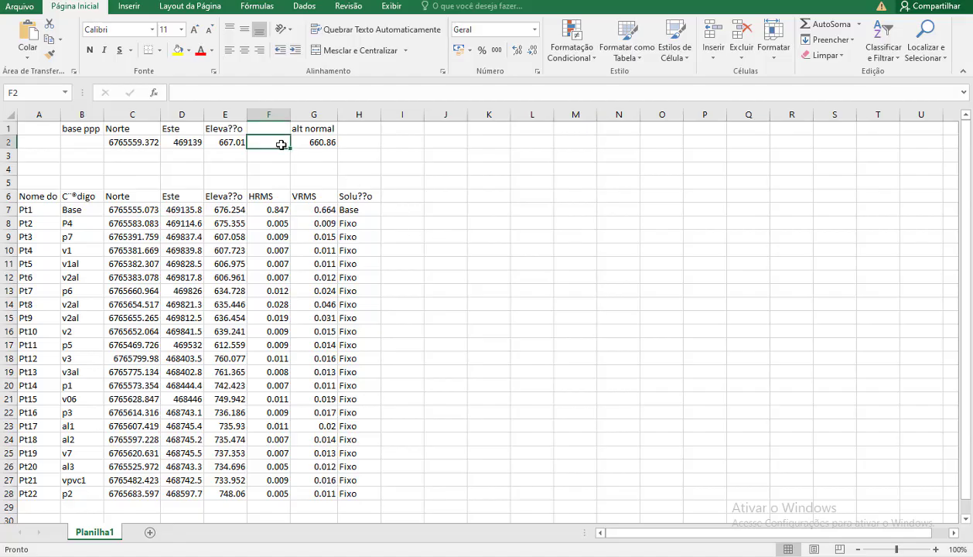
{"action": "type", "text": "6.1"}
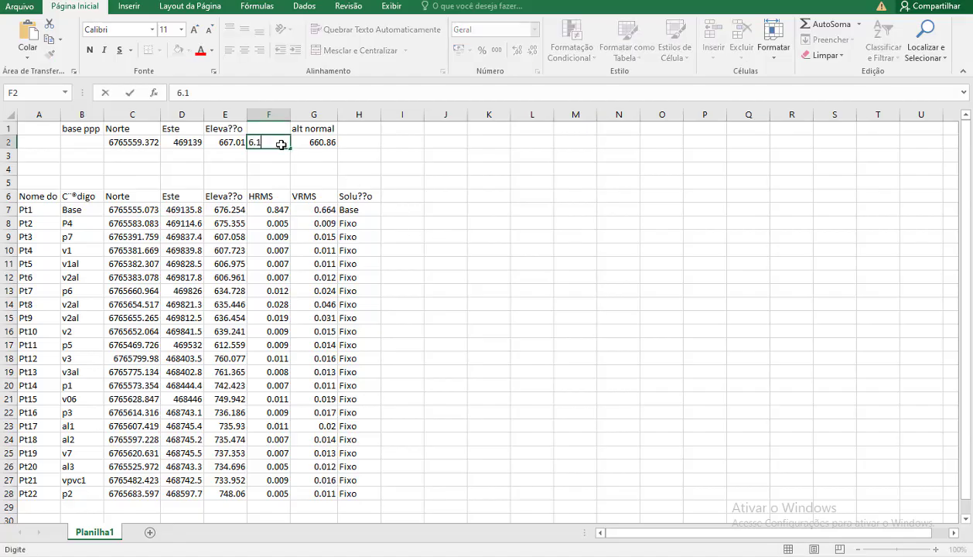
{"action": "type", "text": "5"}
{"action": "key", "text": "Return"}
{"action": "left_click", "coordinate": [280, 129]}
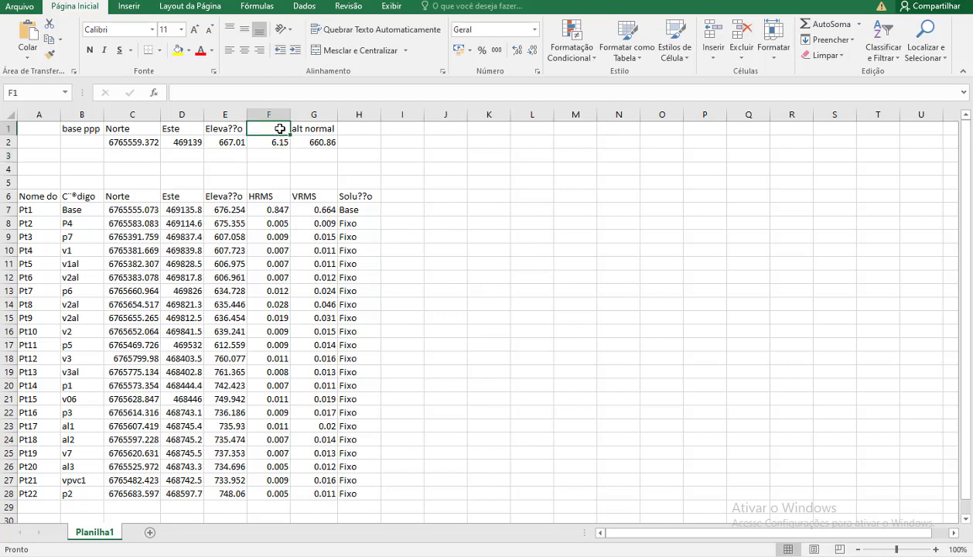
{"action": "type", "text": "geoide"}
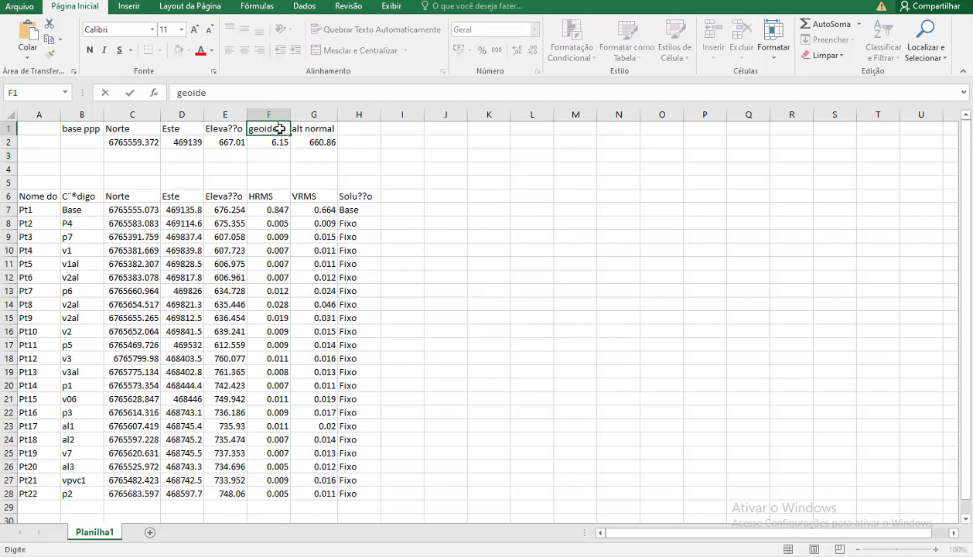
{"action": "key", "text": "Return"}
{"action": "left_click", "coordinate": [293, 157]}
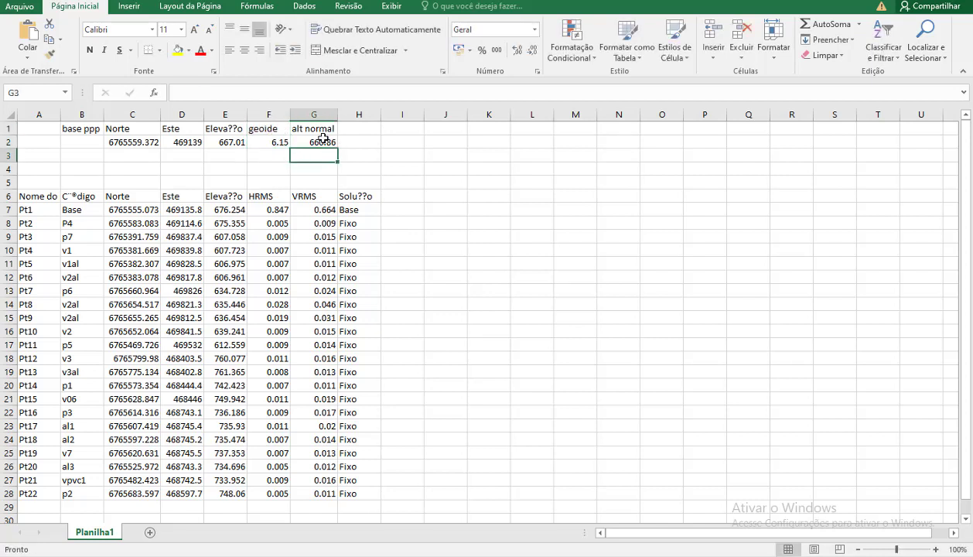
- Check the normal altitude with the formula =E2-F2 in cell I2 and clear that cell again
{"action": "left_click", "coordinate": [318, 139]}
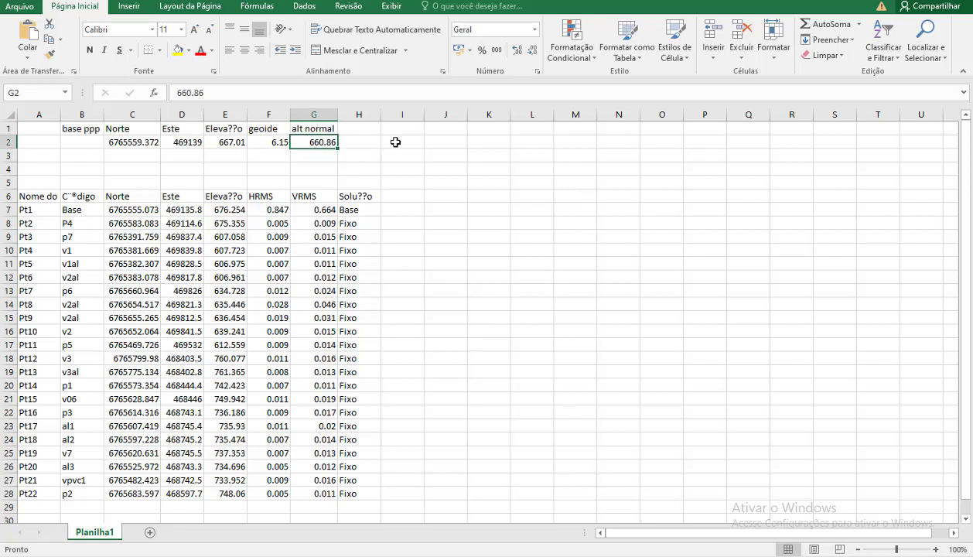
{"action": "left_click", "coordinate": [395, 141]}
{"action": "type", "text": "="}
{"action": "left_click", "coordinate": [232, 143]}
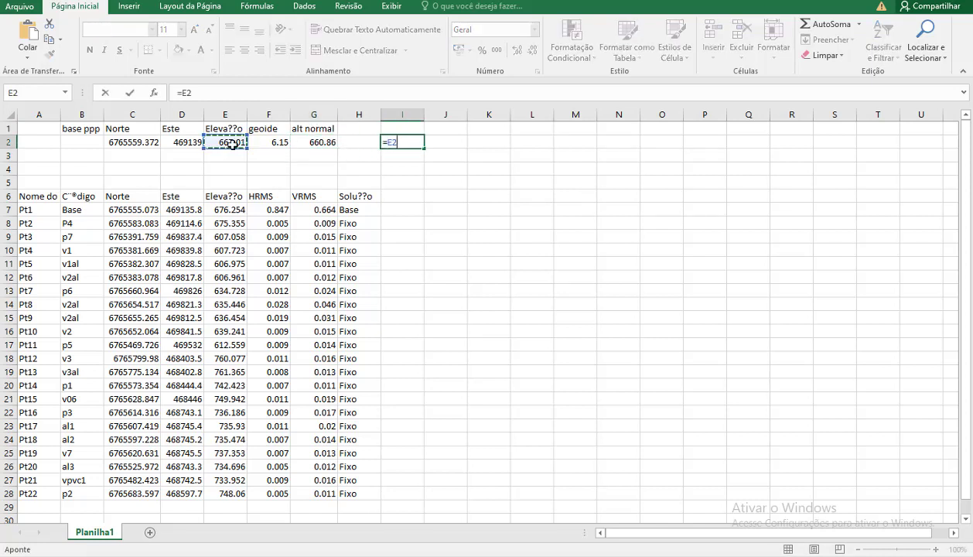
{"action": "type", "text": "-"}
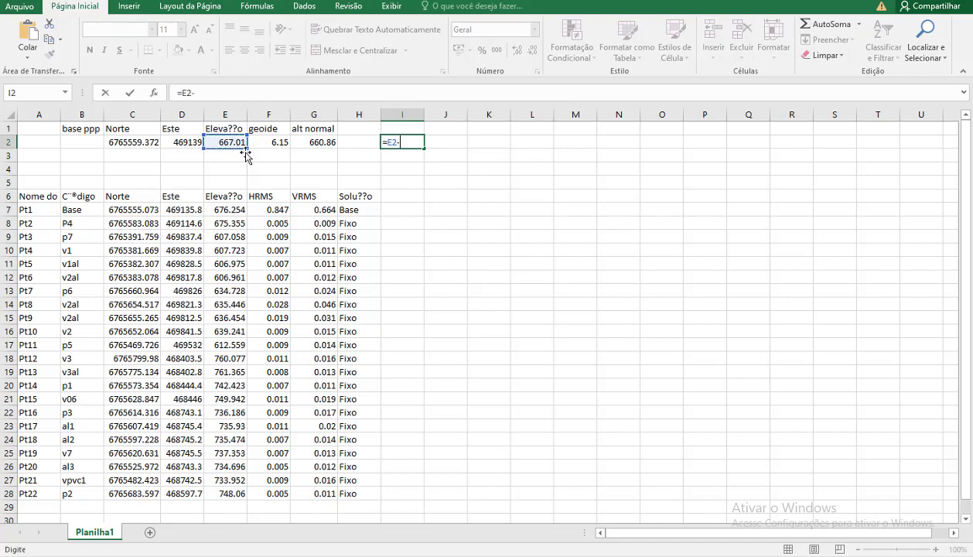
{"action": "left_click", "coordinate": [280, 141]}
{"action": "key", "text": "Return"}
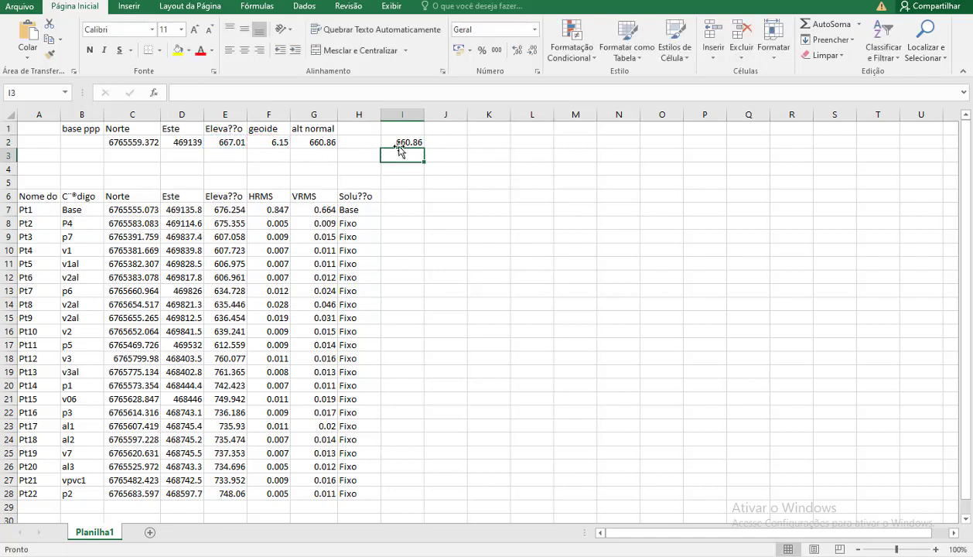
{"action": "left_click", "coordinate": [397, 142]}
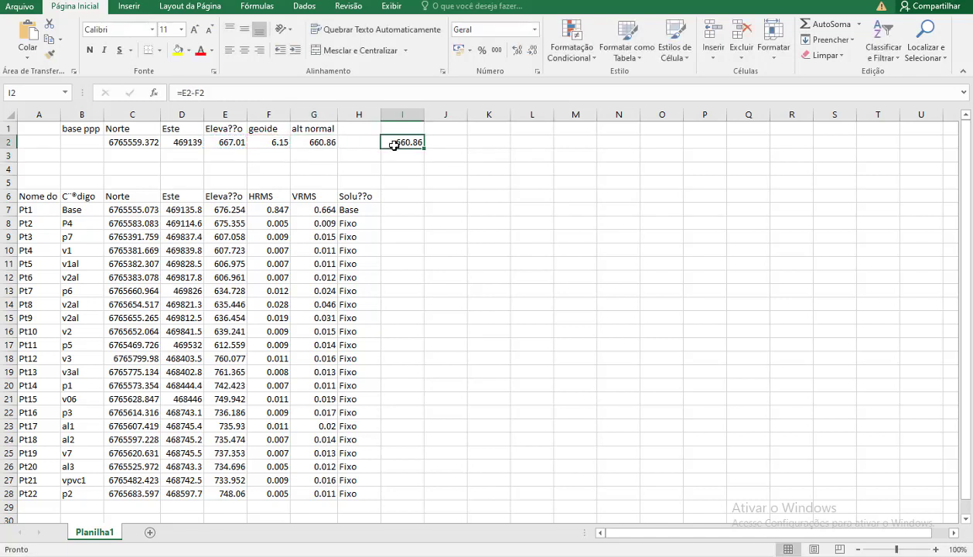
{"action": "key", "text": "Delete"}
{"action": "left_click", "coordinate": [156, 168]}
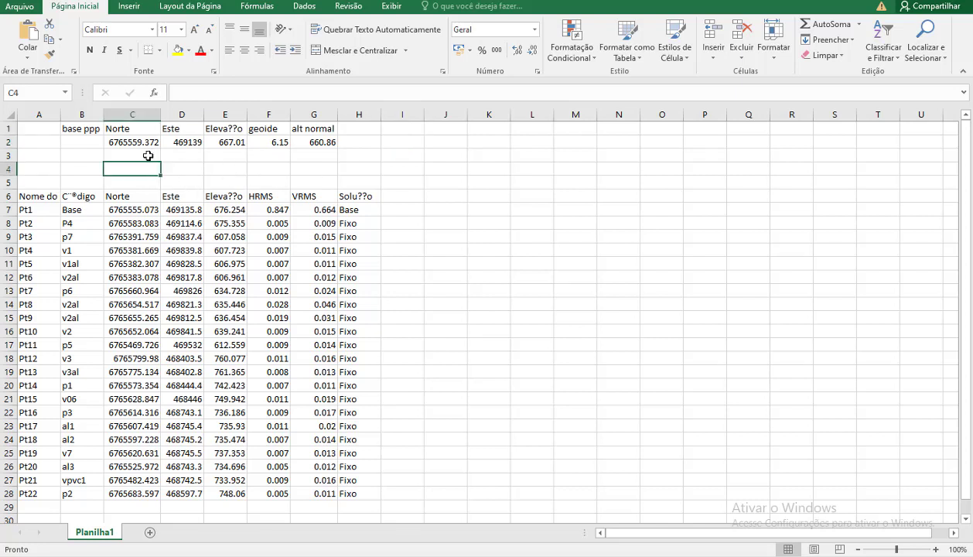
{"action": "left_click", "coordinate": [148, 155]}
{"action": "type", "text": "="}
{"action": "left_click", "coordinate": [144, 140]}
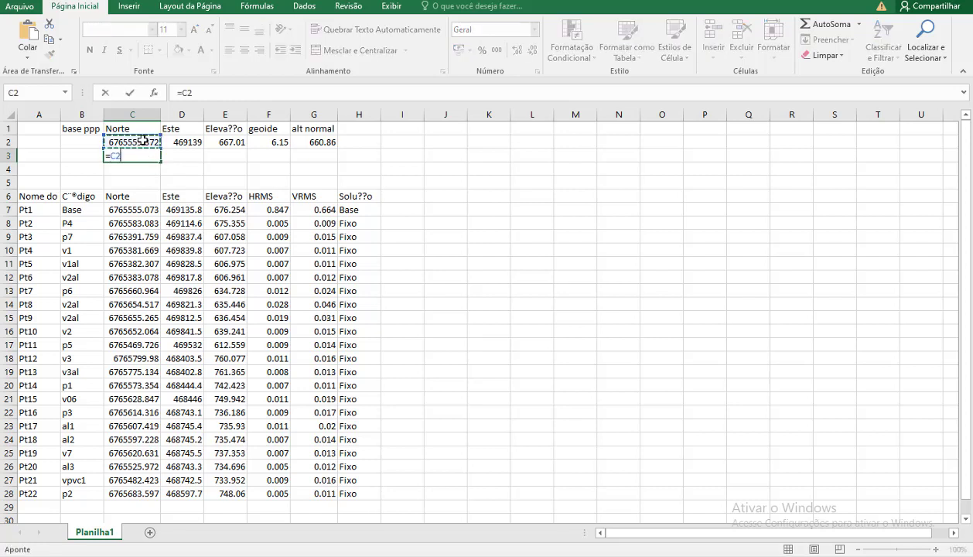
{"action": "key", "text": "Escape"}
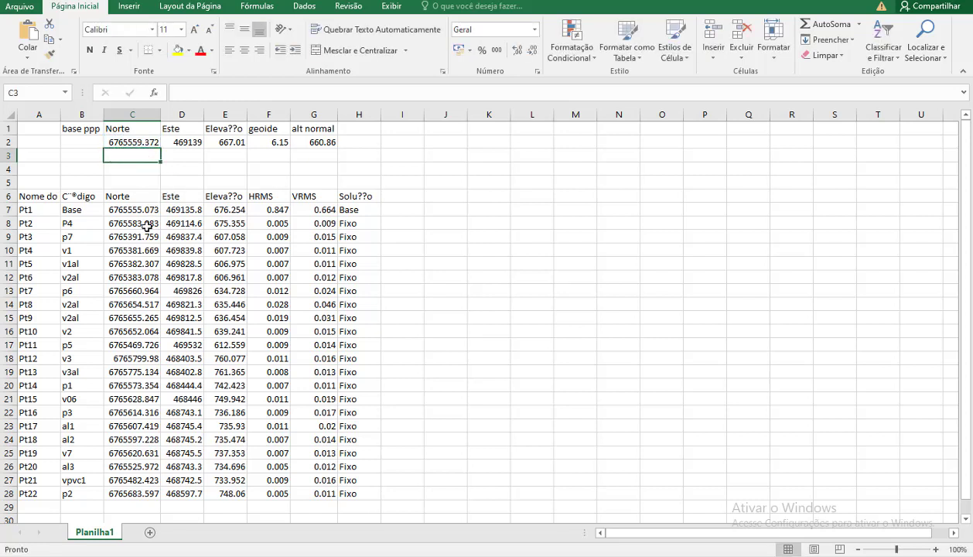
- Enter the formula =C2+C7 in cell C3, combining the PPP base's and the collected base's Norte coordinates
{"action": "type", "text": "="}
{"action": "left_click", "coordinate": [140, 142]}
{"action": "type", "text": "+"}
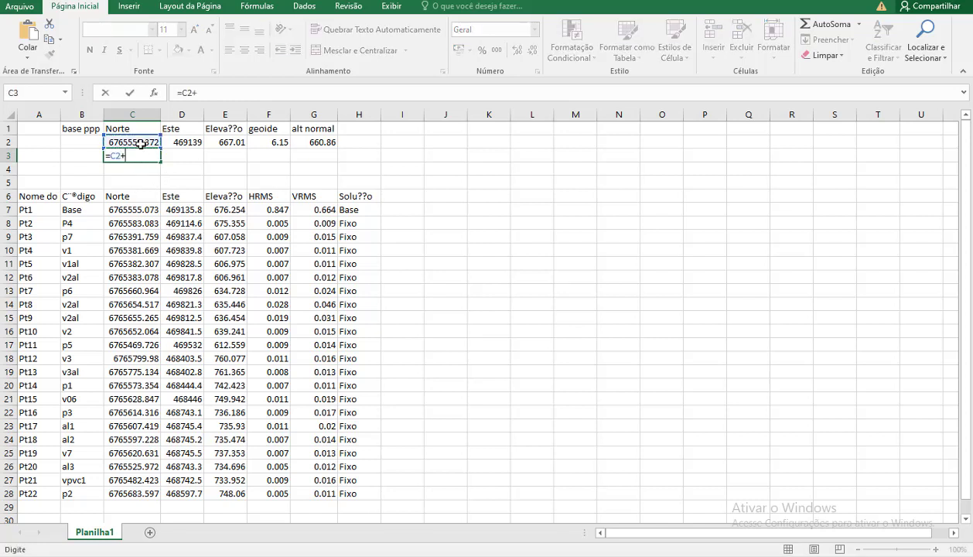
{"action": "left_click", "coordinate": [141, 209]}
{"action": "key", "text": "Return"}
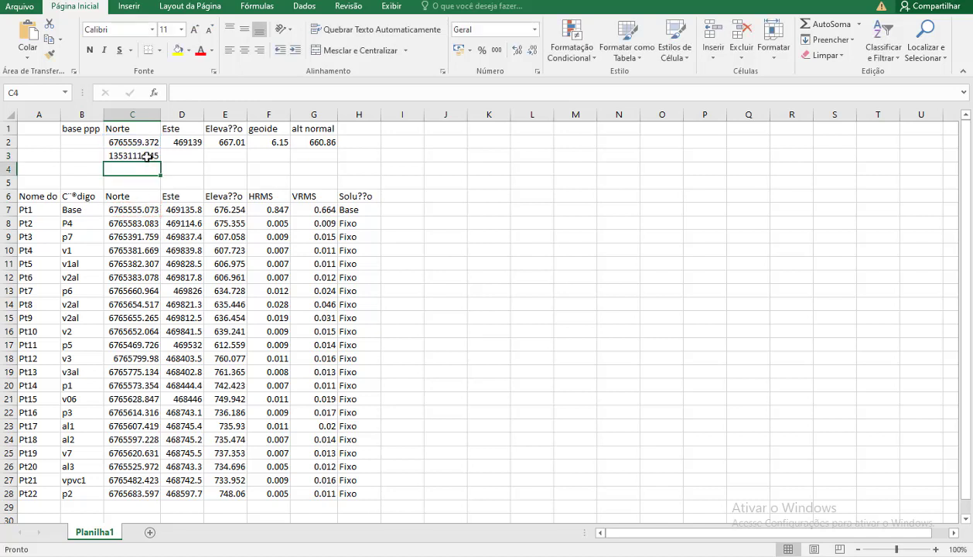
- Change the formula in cell C3 to =C2-C7 to get the Norte difference between the two base coordinates
{"action": "double_click", "coordinate": [146, 157]}
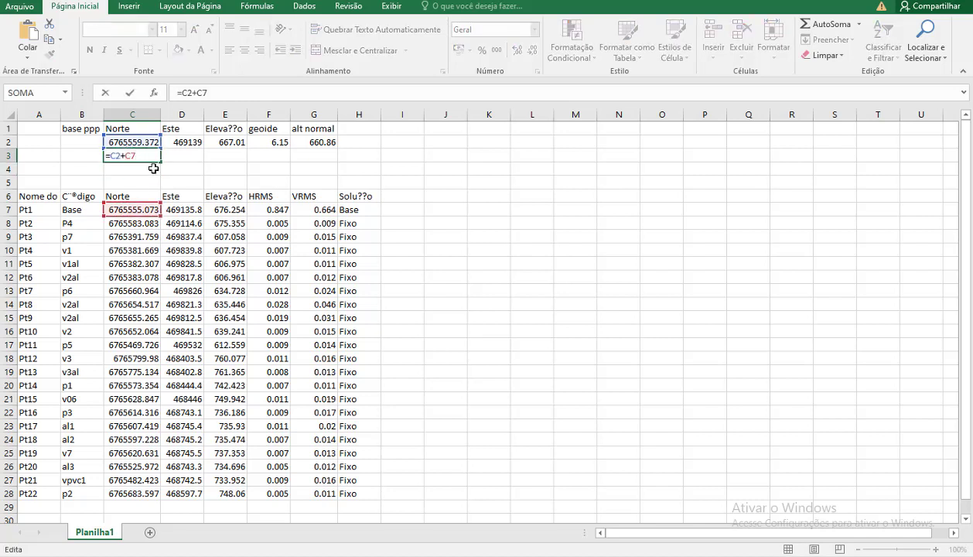
{"action": "key", "text": "Left"}
{"action": "key", "text": "Left"}
{"action": "key", "text": "BackSpace"}
{"action": "type", "text": "-"}
{"action": "key", "text": "Return"}
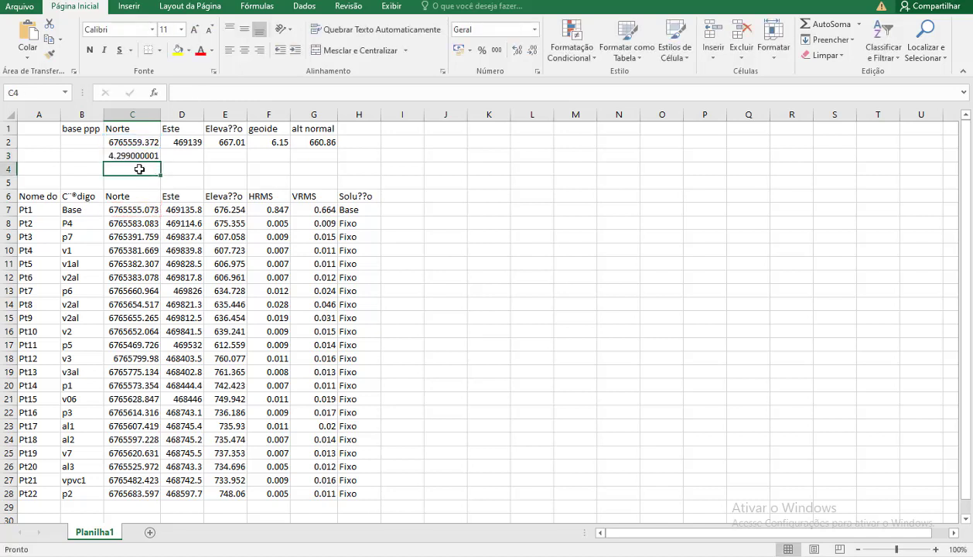
{"action": "left_click", "coordinate": [136, 155]}
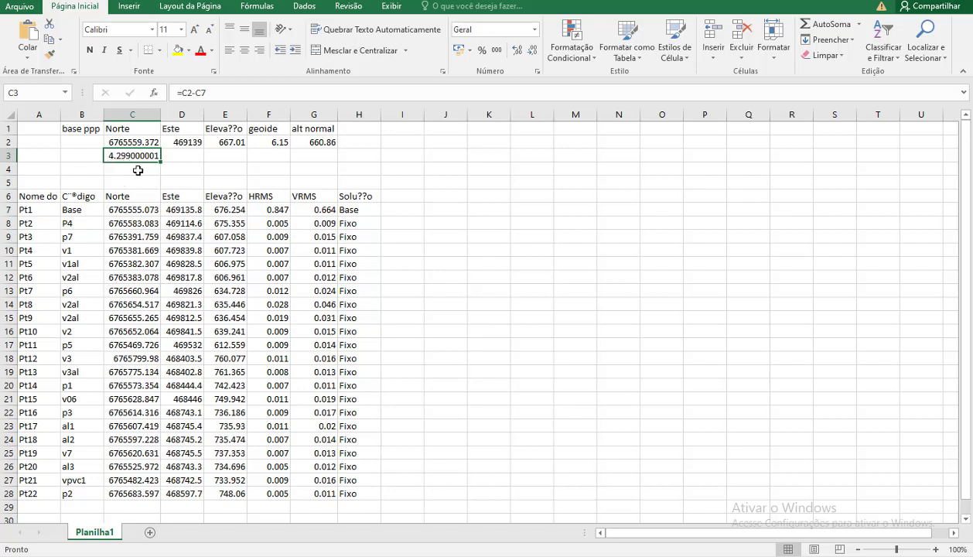
{"action": "left_click", "coordinate": [129, 213]}
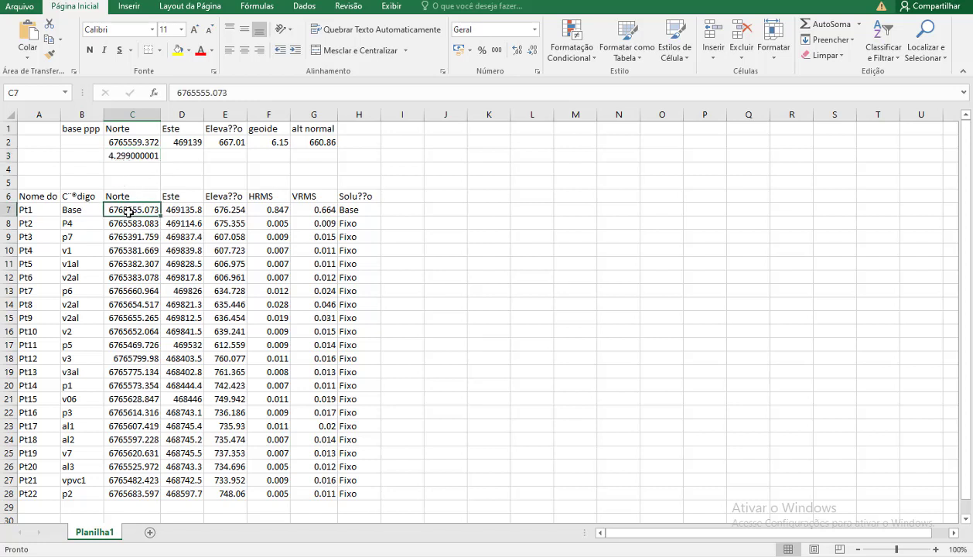
- Fill the base difference formula from C3 across to D3 and E3 and check the references in the copied formulas
{"action": "left_click", "coordinate": [136, 141]}
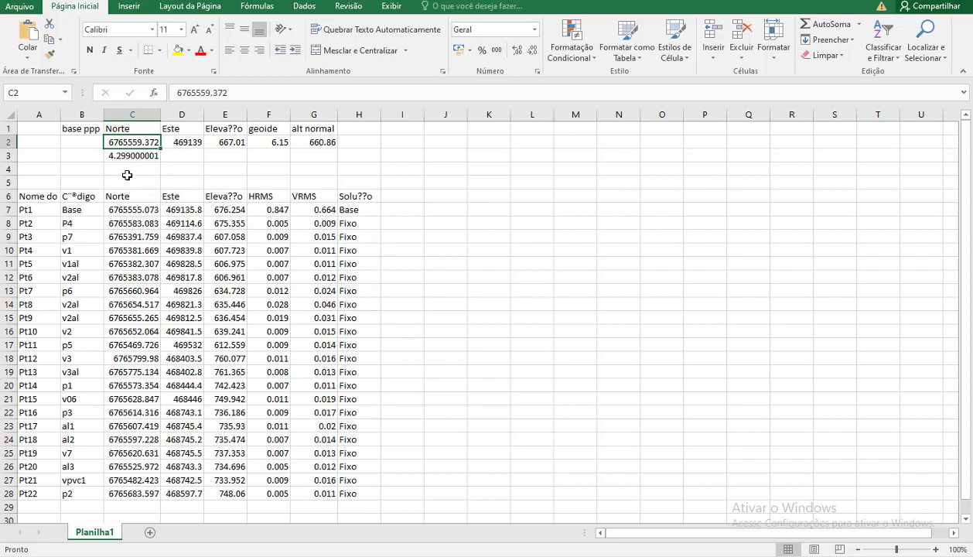
{"action": "left_click", "coordinate": [119, 154]}
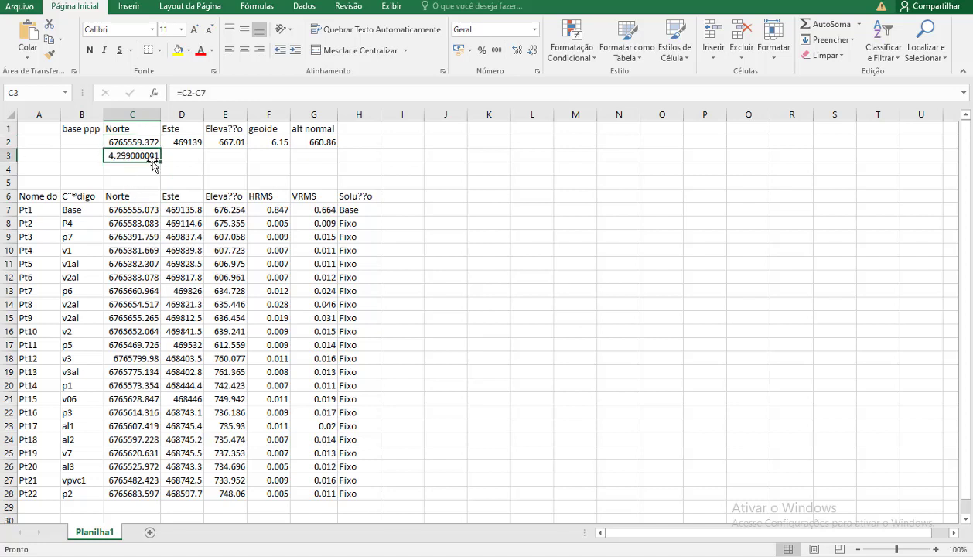
{"action": "left_click_drag", "start_coordinate": [174, 164], "coordinate": [245, 160]}
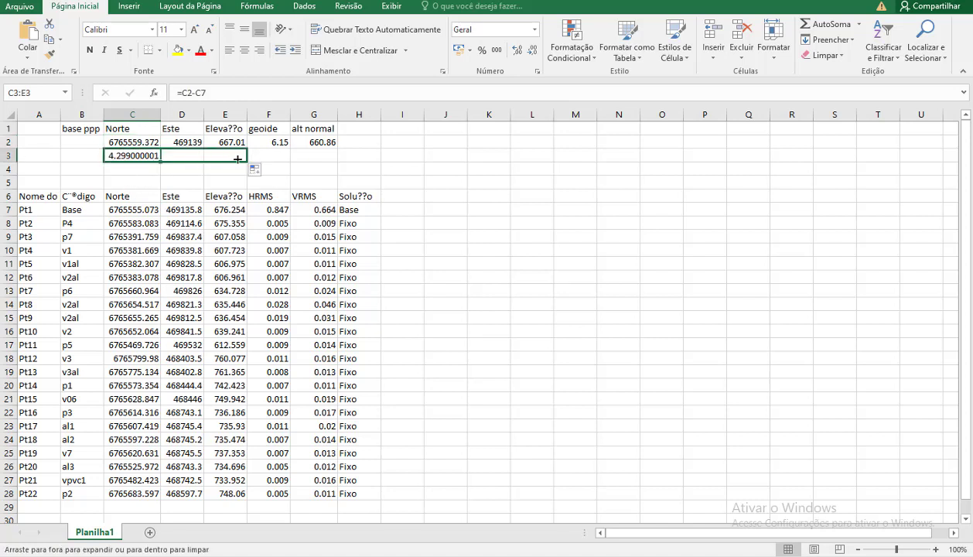
{"action": "double_click", "coordinate": [187, 157]}
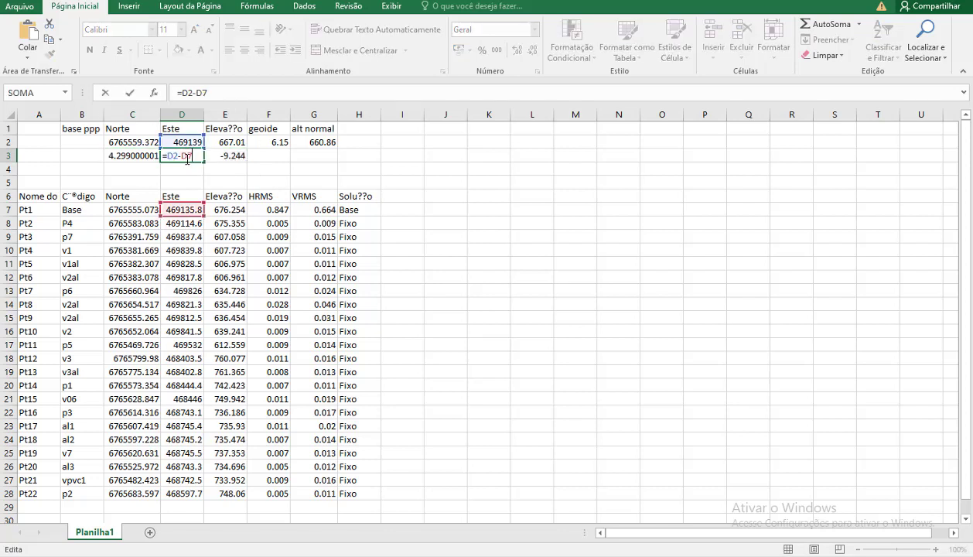
{"action": "key", "text": "Escape"}
{"action": "double_click", "coordinate": [226, 156]}
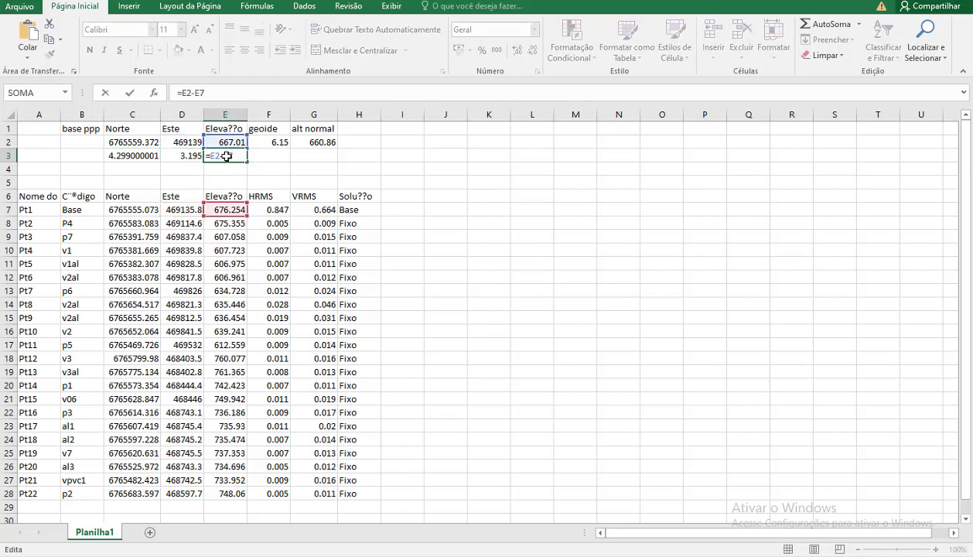
{"action": "key", "text": "Escape"}
- Label the row of coordinate differences "deltas" in cell B3
{"action": "left_click", "coordinate": [171, 180]}
{"action": "left_click", "coordinate": [83, 160]}
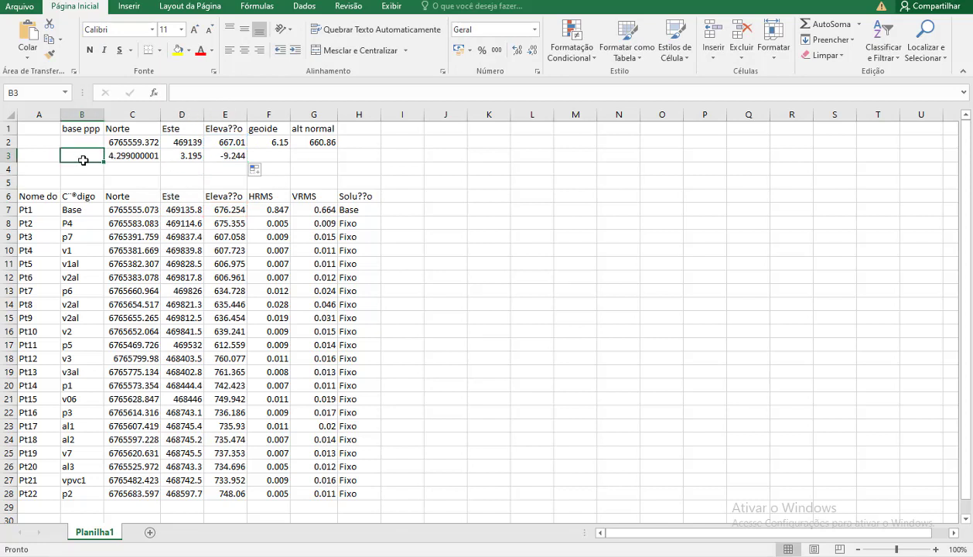
{"action": "type", "text": "deltas"}
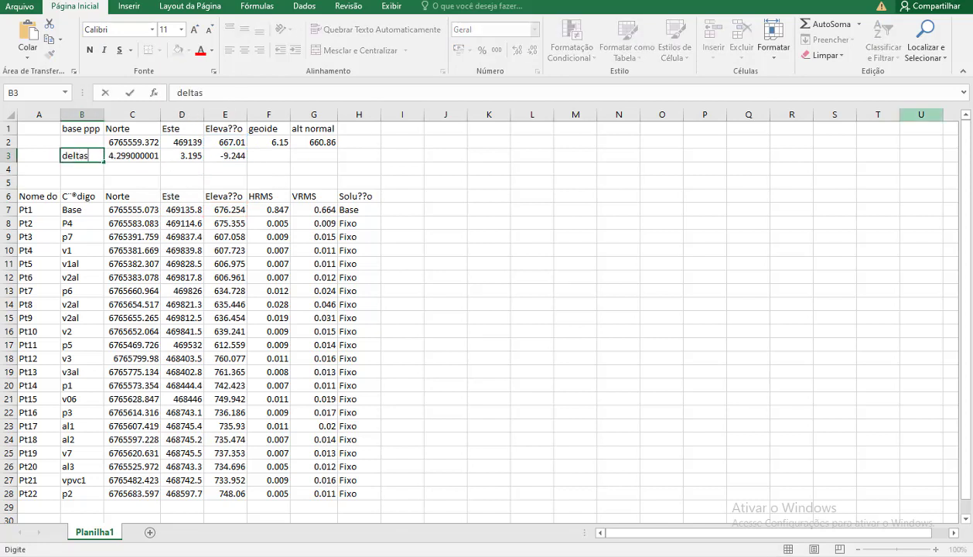
{"action": "key", "text": "Tab"}
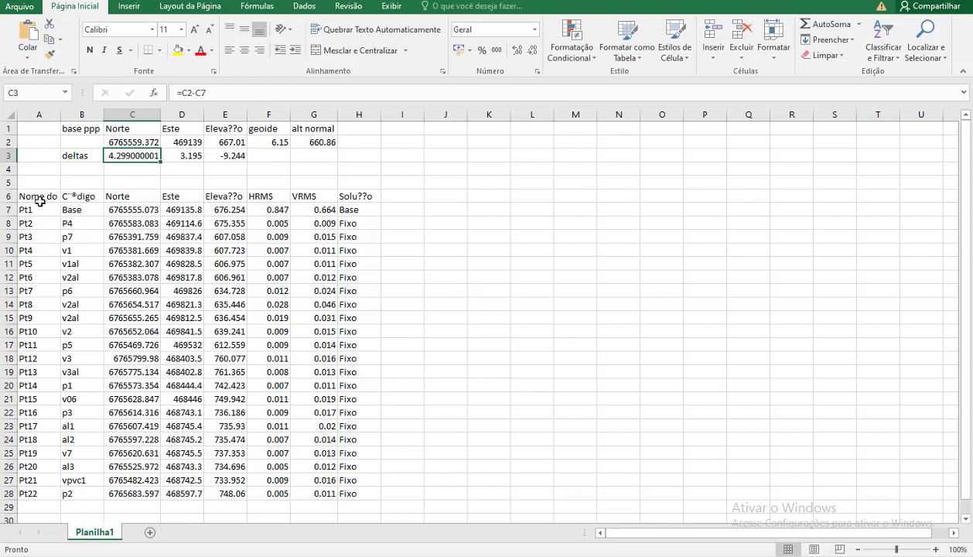
- Copy the point name and code columns, A6:B28, to a new table starting at J6
{"action": "left_click_drag", "start_coordinate": [37, 195], "coordinate": [78, 487]}
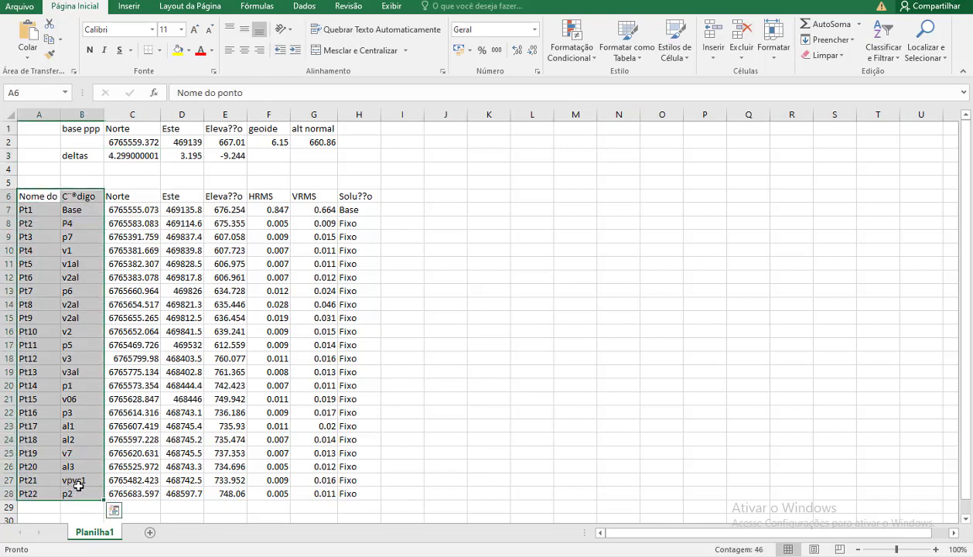
{"action": "key", "text": "ctrl+c"}
{"action": "left_click", "coordinate": [455, 198]}
{"action": "key", "text": "ctrl+v"}
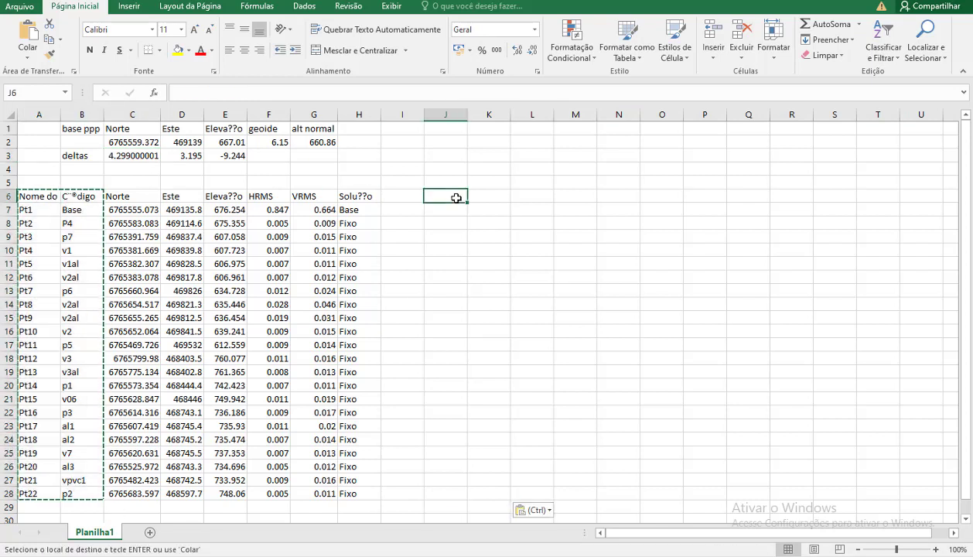
- Copy the Norte, Este and elevation headers from C6:E6 into the new table starting at L6
{"action": "left_click", "coordinate": [576, 212]}
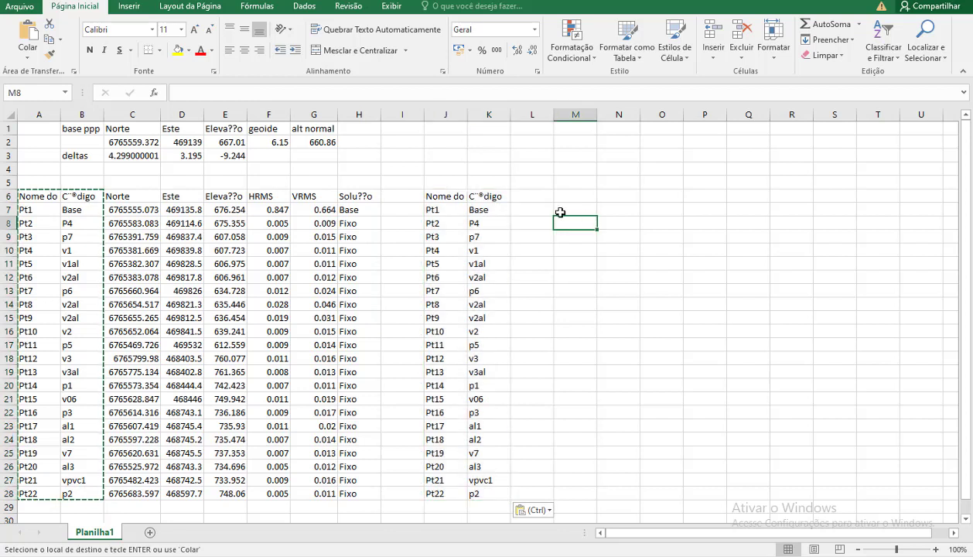
{"action": "left_click", "coordinate": [156, 192]}
{"action": "left_click_drag", "start_coordinate": [156, 192], "coordinate": [230, 198]}
{"action": "key", "text": "ctrl+c"}
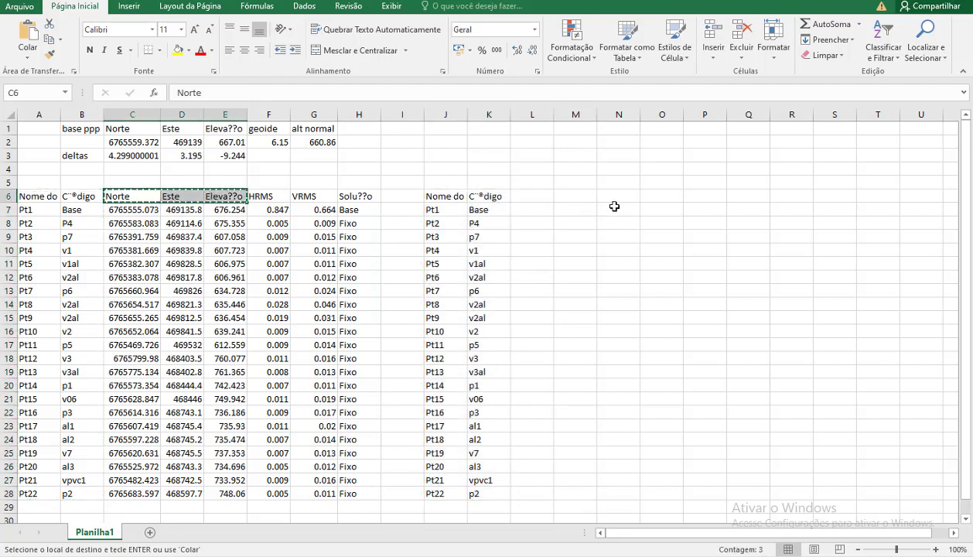
{"action": "left_click", "coordinate": [536, 198]}
{"action": "key", "text": "ctrl+v"}
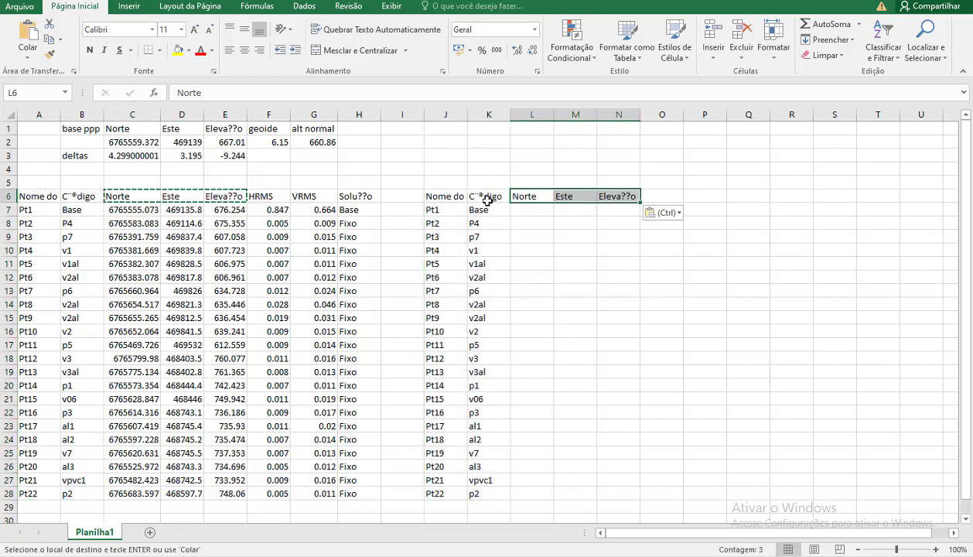
- Replace the garbled headers of the new table with "cod" in K6 and "elevacao" in N6
{"action": "left_click", "coordinate": [488, 195]}
{"action": "type", "text": "cod"}
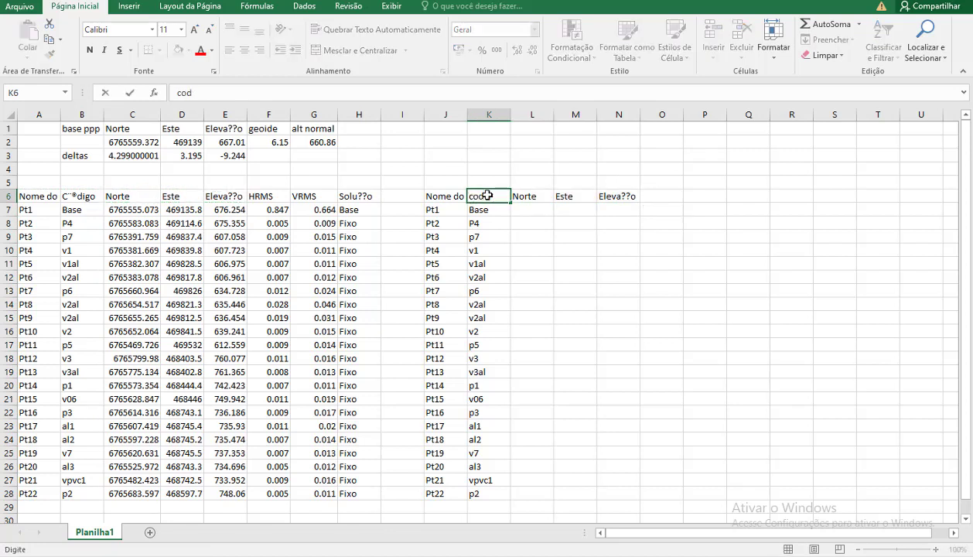
{"action": "left_click", "coordinate": [629, 197]}
{"action": "type", "text": "ele"}
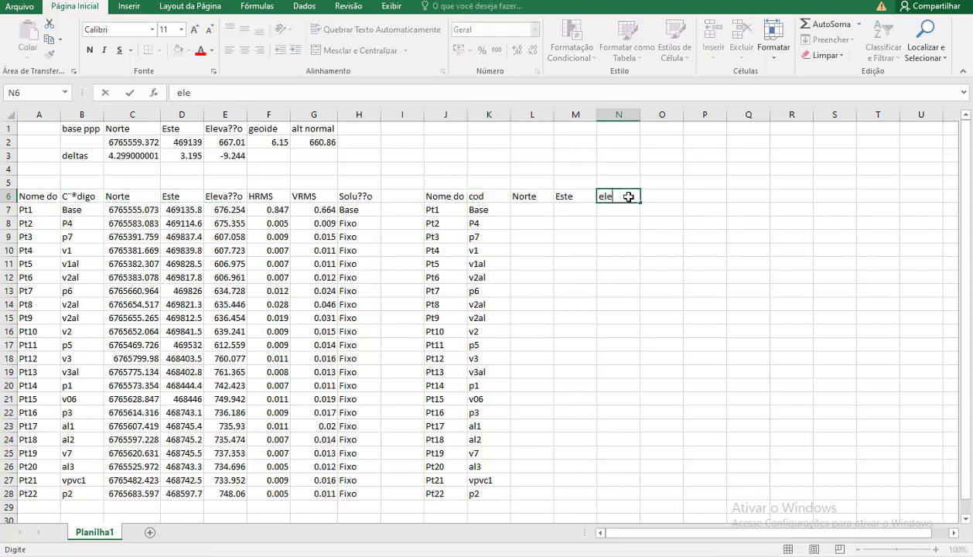
{"action": "type", "text": "vacao"}
{"action": "left_click", "coordinate": [654, 274]}
- Enter the corrected base Norte formula =C7+$C$3 in cell L7 and fit the width of column L to its contents
{"action": "left_click", "coordinate": [525, 210]}
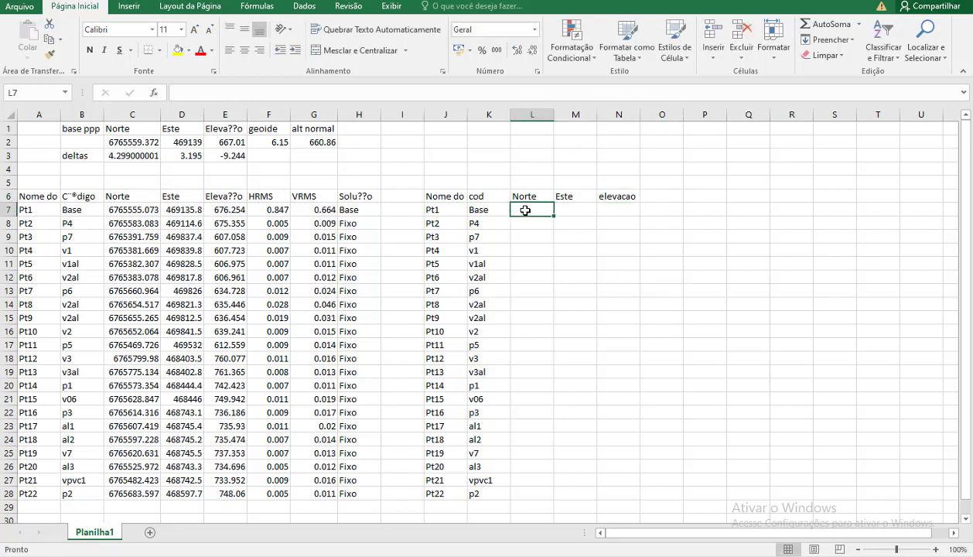
{"action": "type", "text": "="}
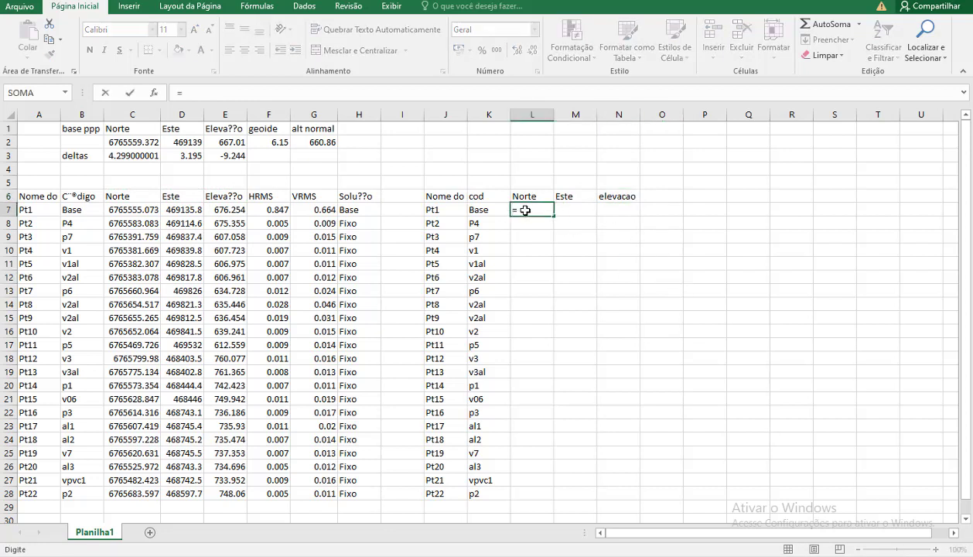
{"action": "left_click", "coordinate": [126, 209]}
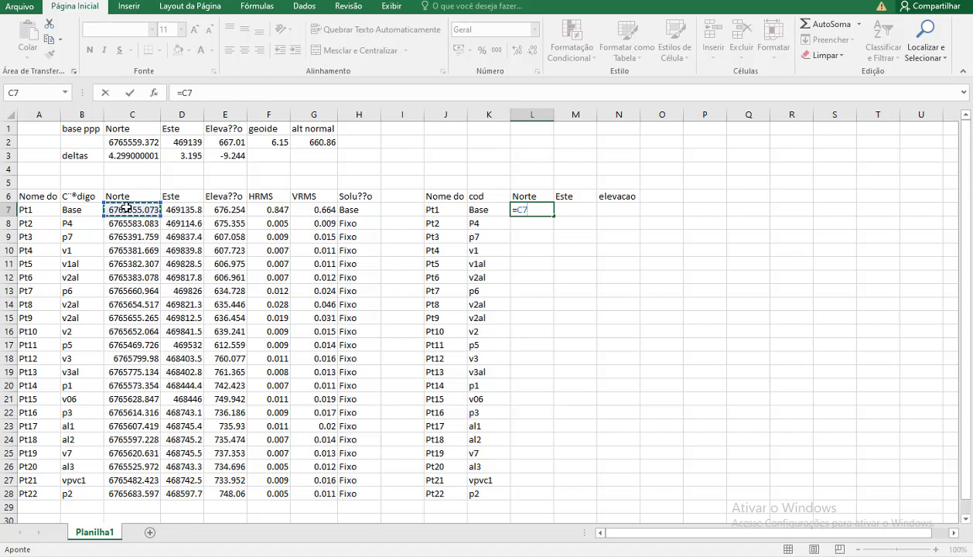
{"action": "type", "text": "+"}
{"action": "left_click", "coordinate": [132, 156]}
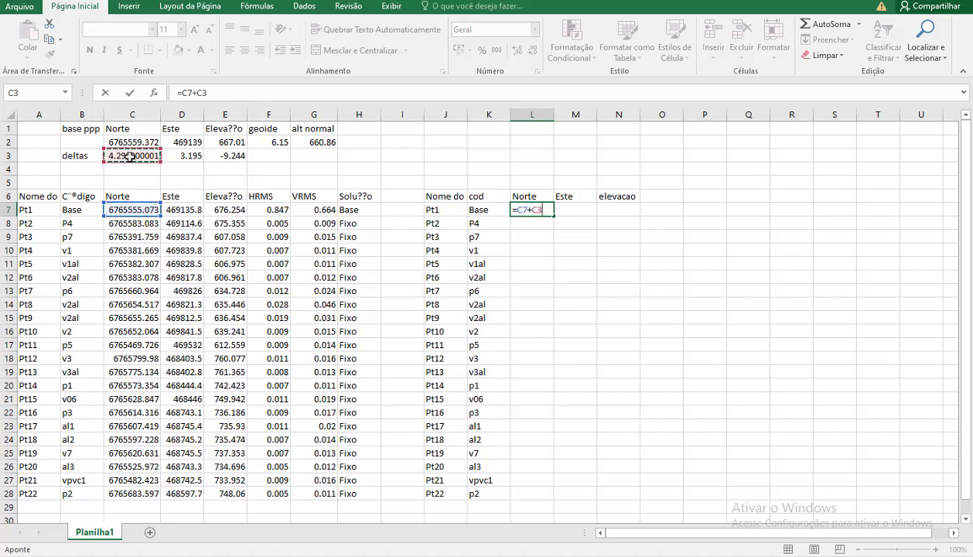
{"action": "key", "text": "F4"}
{"action": "key", "text": "Return"}
{"action": "double_click", "coordinate": [555, 114]}
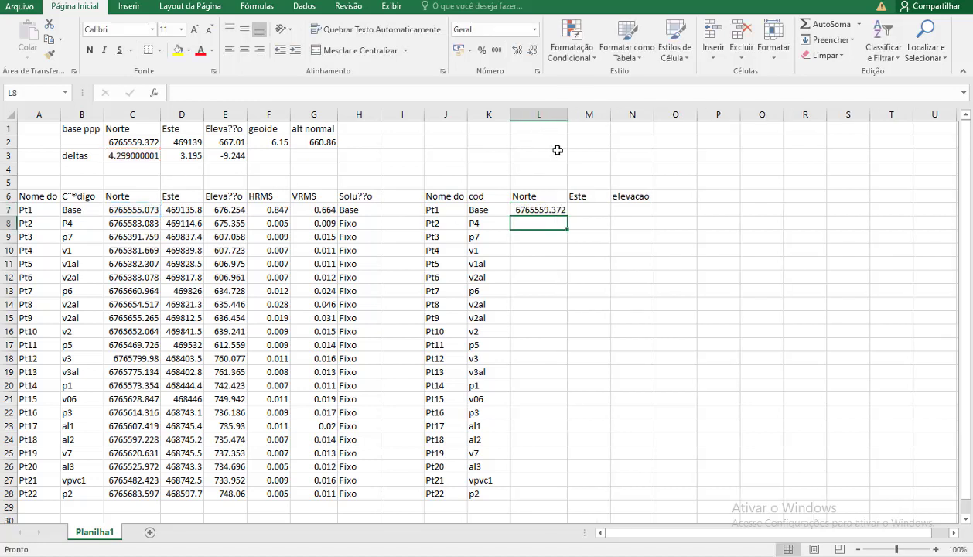
- Enter the check formula =L7=C2 in cell L4 to compare the corrected Norte with the PPP base
{"action": "left_click", "coordinate": [536, 169]}
{"action": "type", "text": "="}
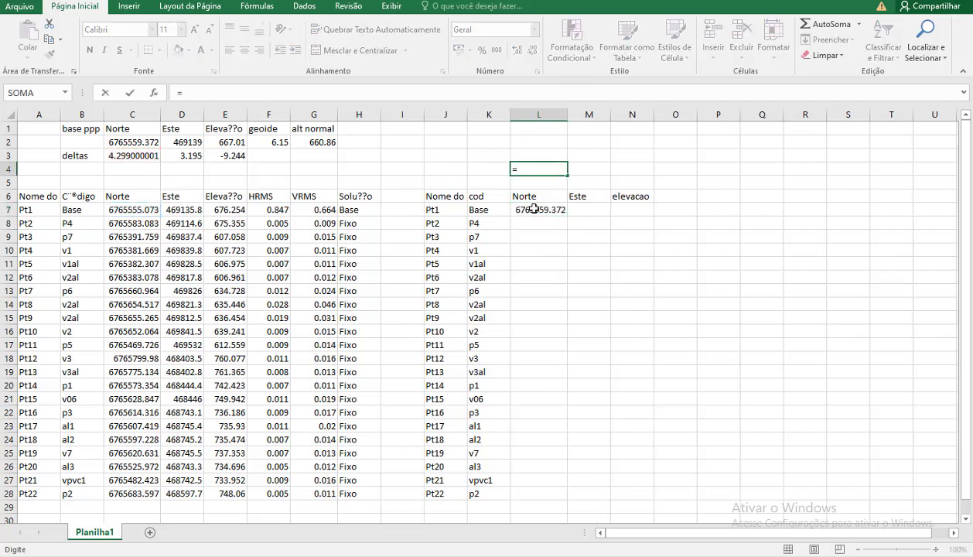
{"action": "left_click", "coordinate": [532, 209]}
{"action": "type", "text": "="}
{"action": "left_click", "coordinate": [122, 141]}
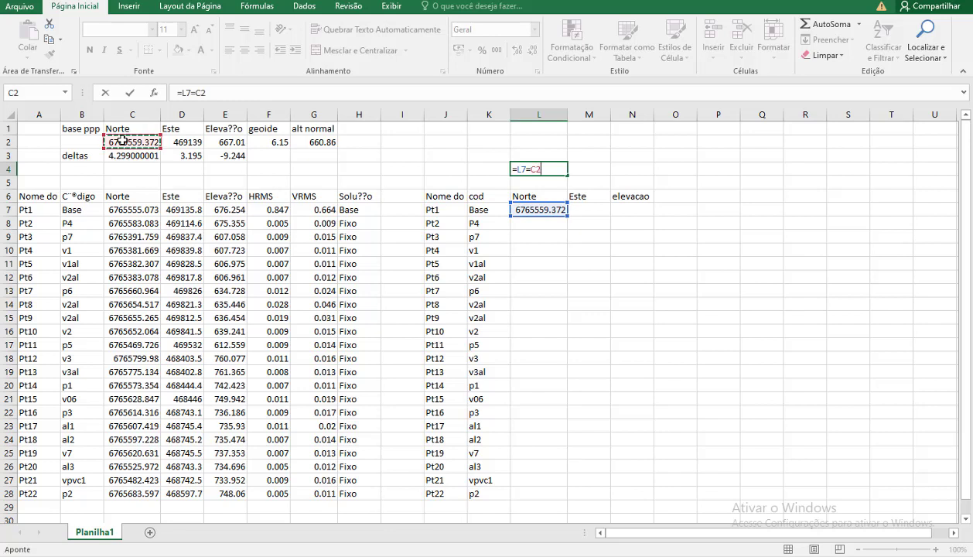
{"action": "key", "text": "Return"}
{"action": "left_click", "coordinate": [549, 168]}
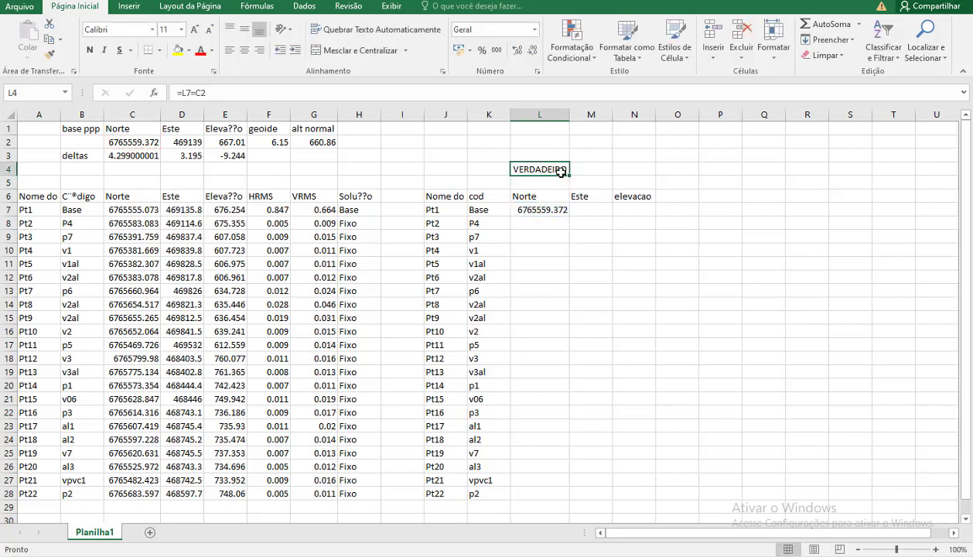
- Review the corrected Norte formula against the collected base coordinates, the deltas in C3:E3 and the PPP Norte in C2
{"action": "left_click", "coordinate": [526, 210]}
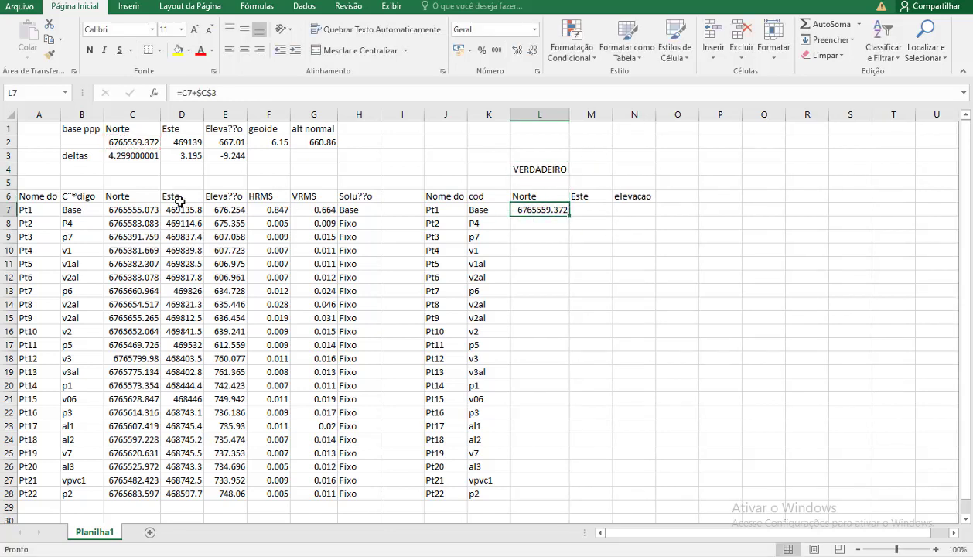
{"action": "left_click", "coordinate": [146, 208]}
{"action": "left_click", "coordinate": [175, 205]}
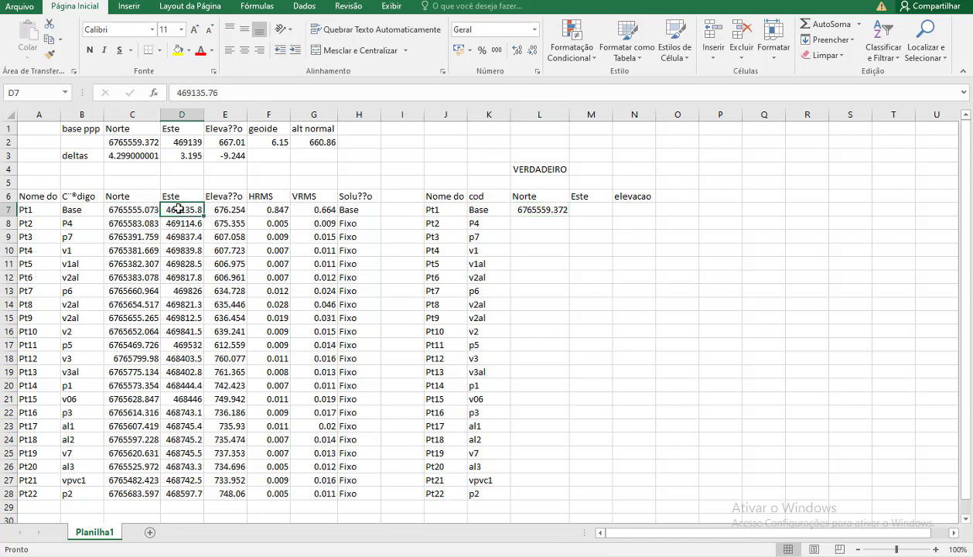
{"action": "left_click", "coordinate": [124, 155]}
{"action": "left_click", "coordinate": [176, 156]}
{"action": "left_click", "coordinate": [225, 156]}
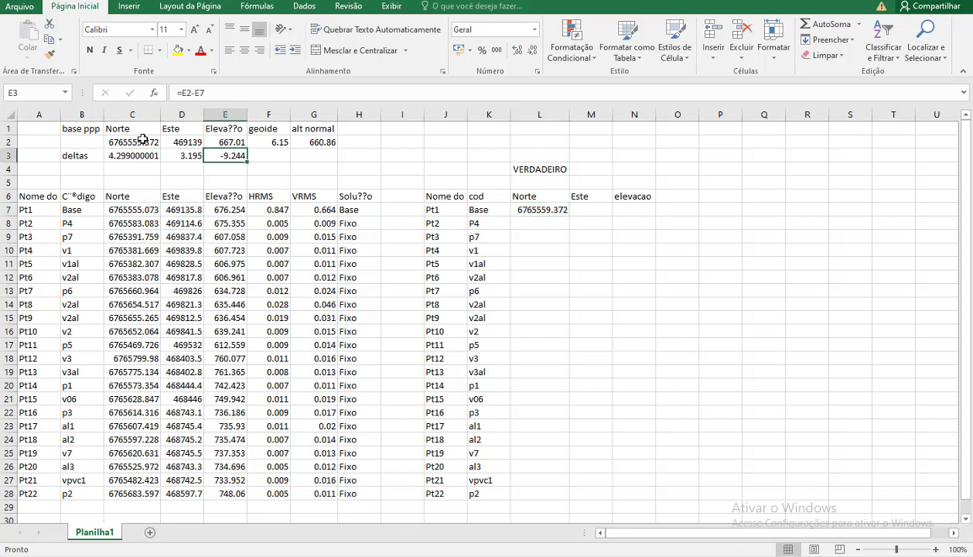
{"action": "left_click", "coordinate": [137, 141]}
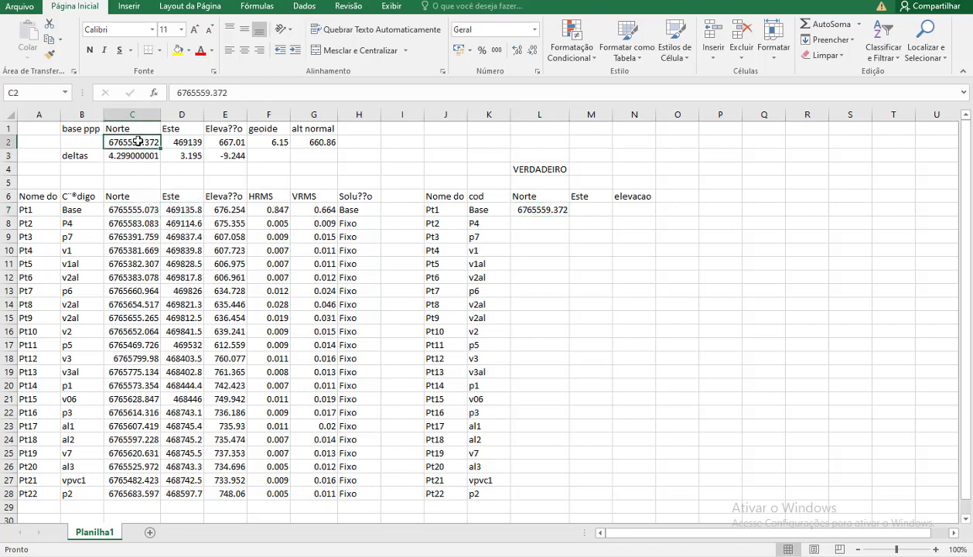
- Enter the corrected base Este formula =D7+$D$3 in cell M7
{"action": "left_click", "coordinate": [600, 208]}
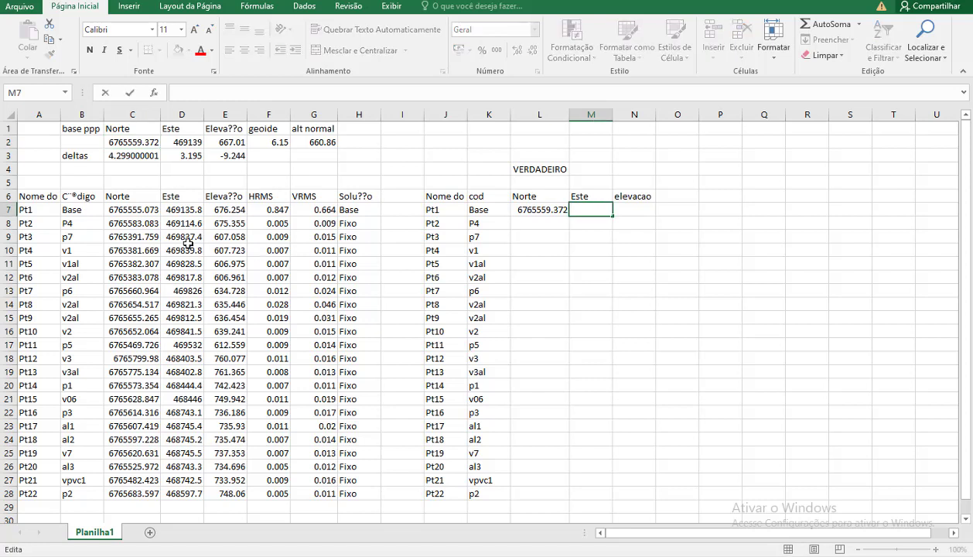
{"action": "left_click", "coordinate": [184, 209]}
{"action": "left_click", "coordinate": [591, 209]}
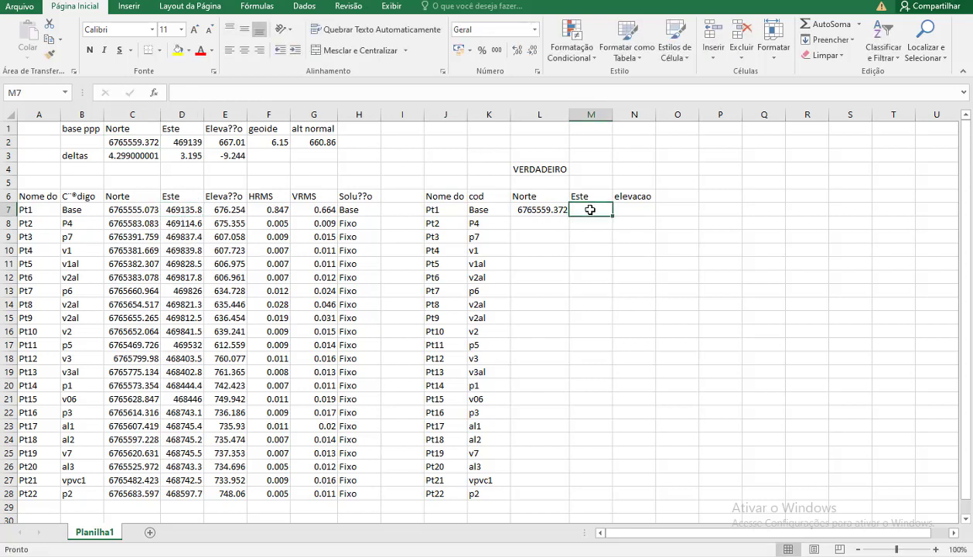
{"action": "type", "text": "="}
{"action": "left_click", "coordinate": [177, 212]}
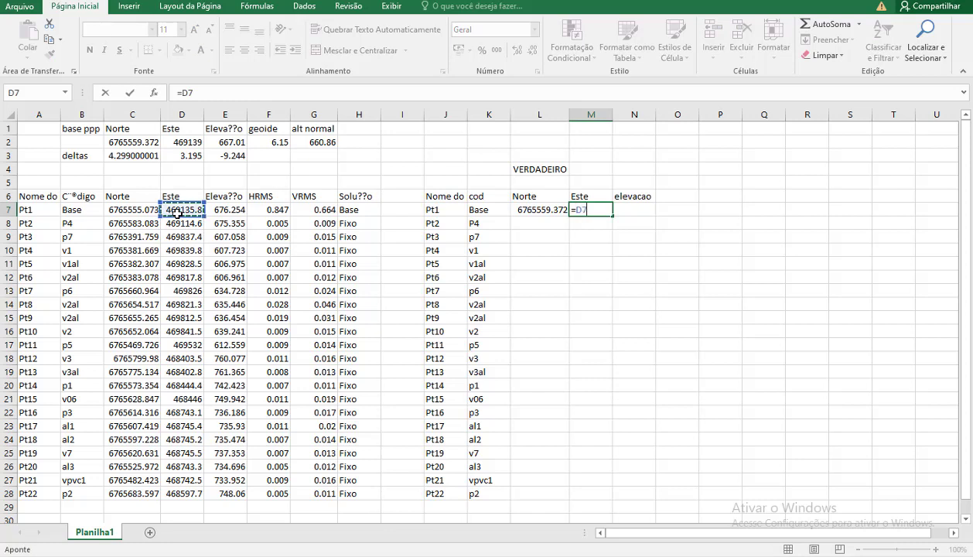
{"action": "type", "text": "+"}
{"action": "left_click", "coordinate": [183, 154]}
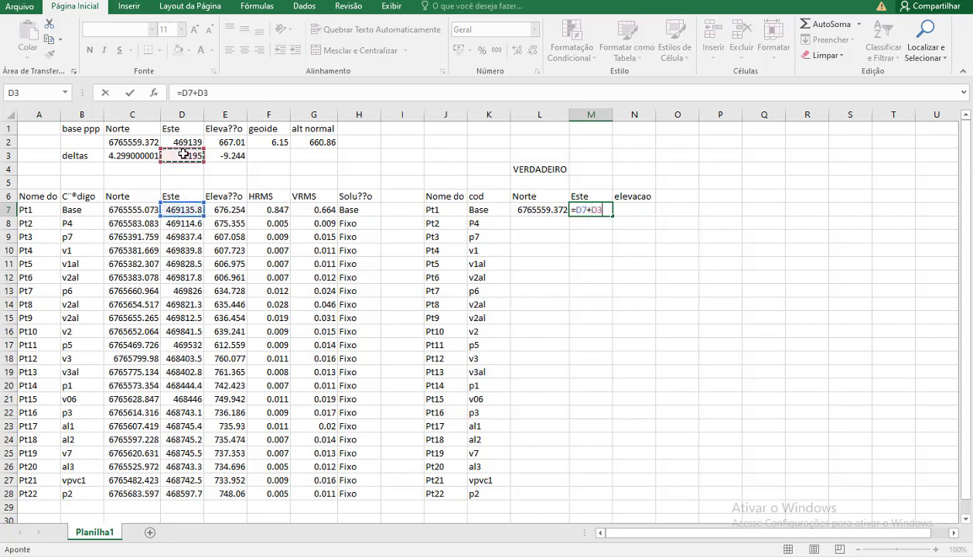
{"action": "key", "text": "F4"}
{"action": "key", "text": "Return"}
- Fill the check formula from L4 across to M4 and N4, and widen column M to show its contents
{"action": "left_click", "coordinate": [561, 170]}
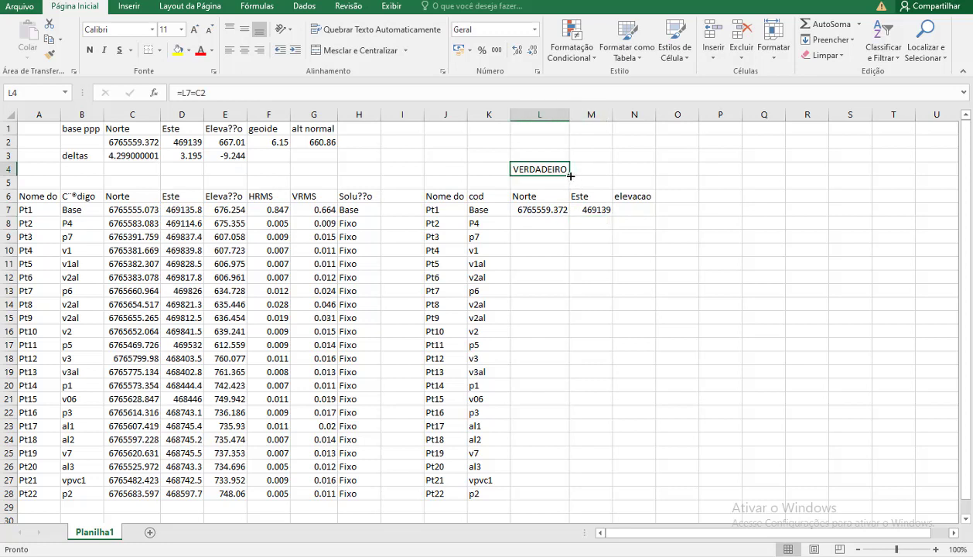
{"action": "left_click_drag", "start_coordinate": [571, 176], "coordinate": [646, 166]}
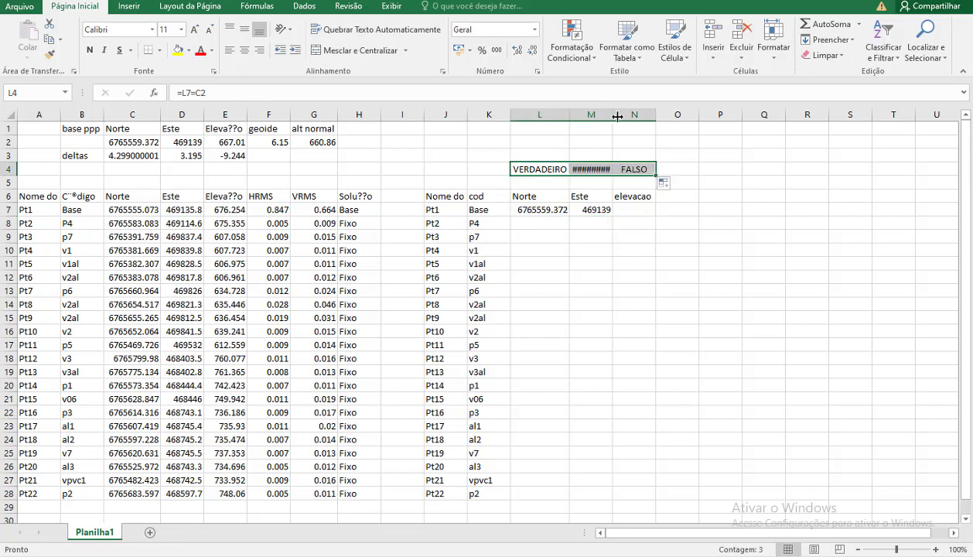
{"action": "left_click_drag", "start_coordinate": [617, 116], "coordinate": [633, 116]}
{"action": "left_click", "coordinate": [591, 169]}
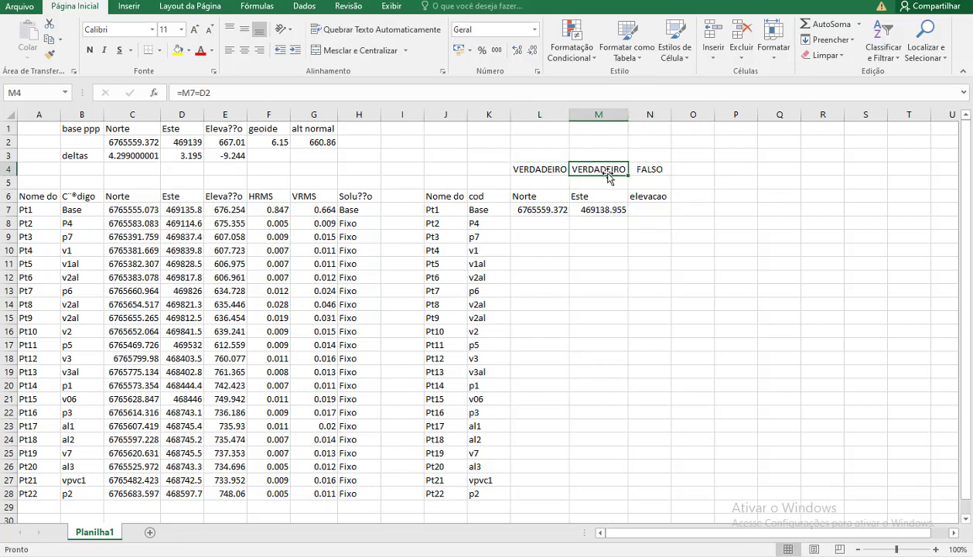
- Enter the corrected base elevation formula =E7+$E$3 in cell N7 and widen column N to show its check result
{"action": "left_click", "coordinate": [641, 207]}
{"action": "type", "text": "="}
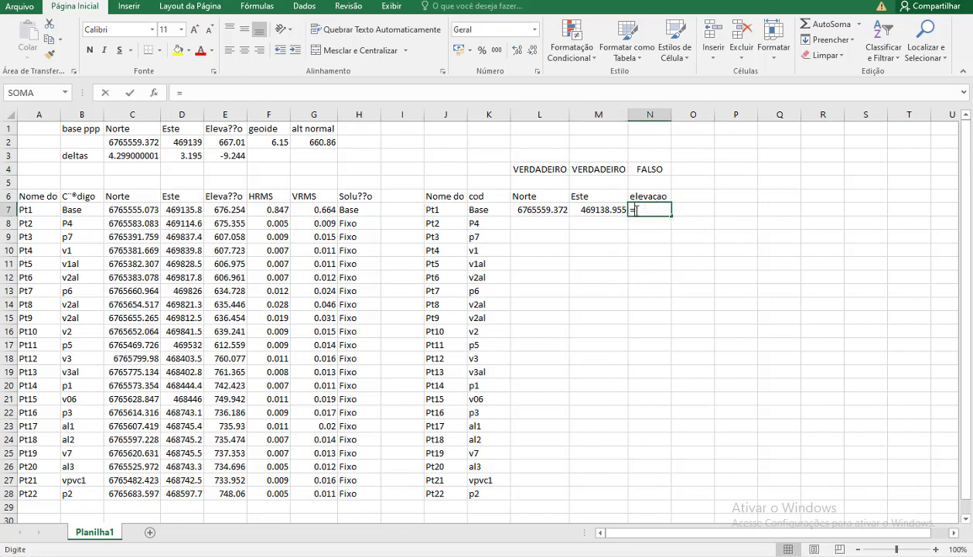
{"action": "left_click", "coordinate": [221, 210]}
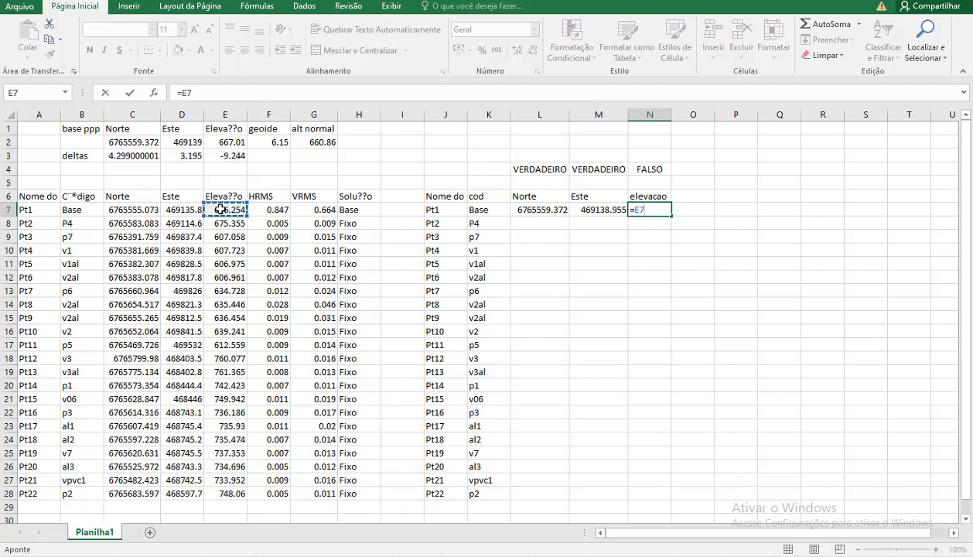
{"action": "type", "text": "+"}
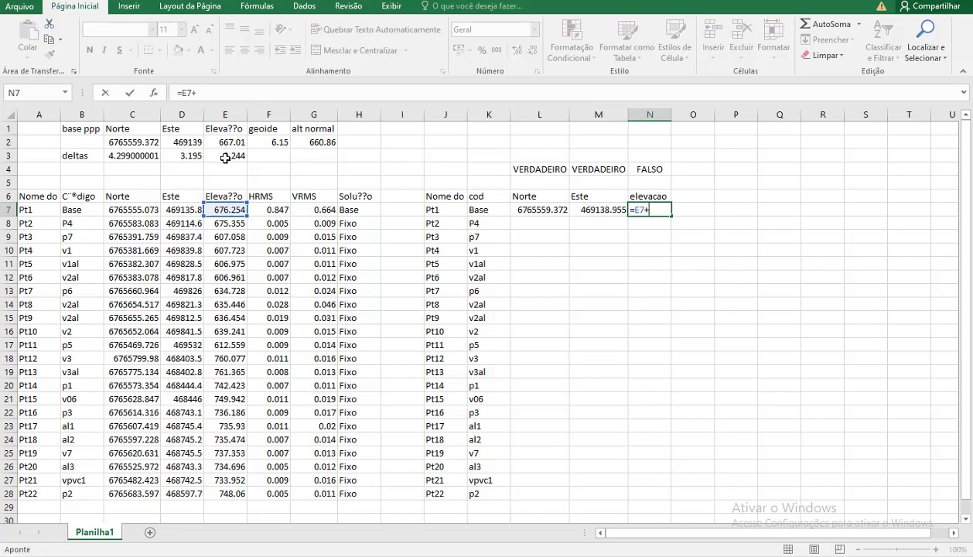
{"action": "left_click", "coordinate": [224, 159]}
{"action": "key", "text": "Return"}
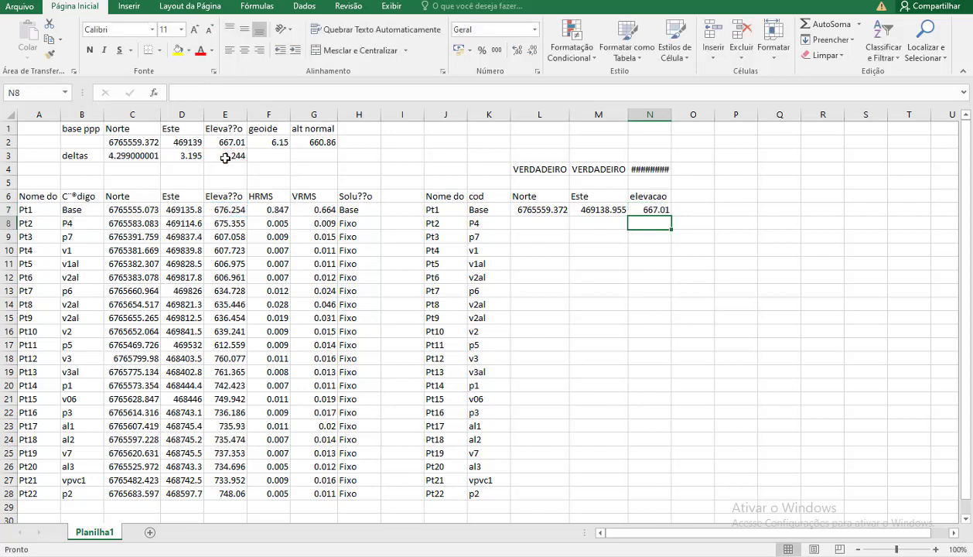
{"action": "left_click_drag", "start_coordinate": [670, 114], "coordinate": [687, 114]}
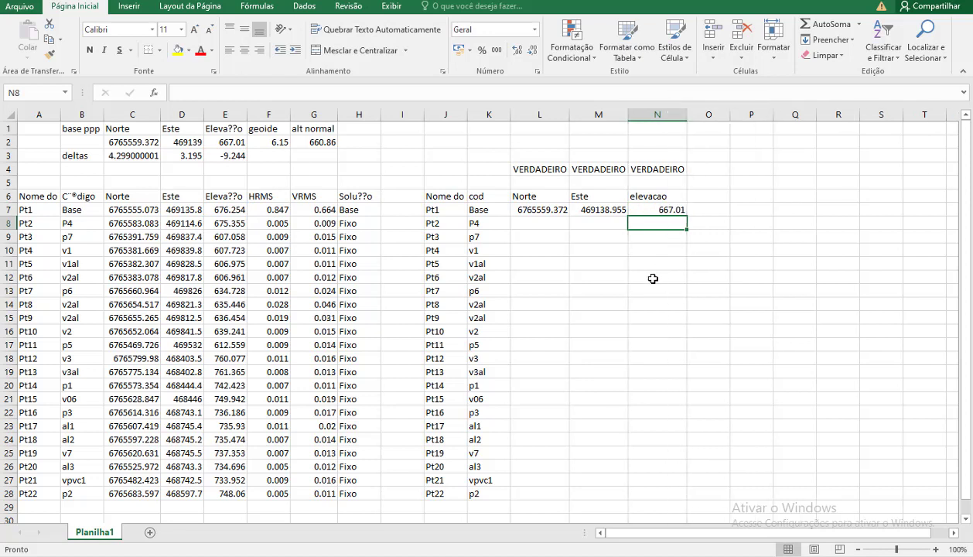
- Fill the corrected Norte formula from L7 down to L28 and inspect the references of the last filled cell
{"action": "left_click", "coordinate": [529, 209]}
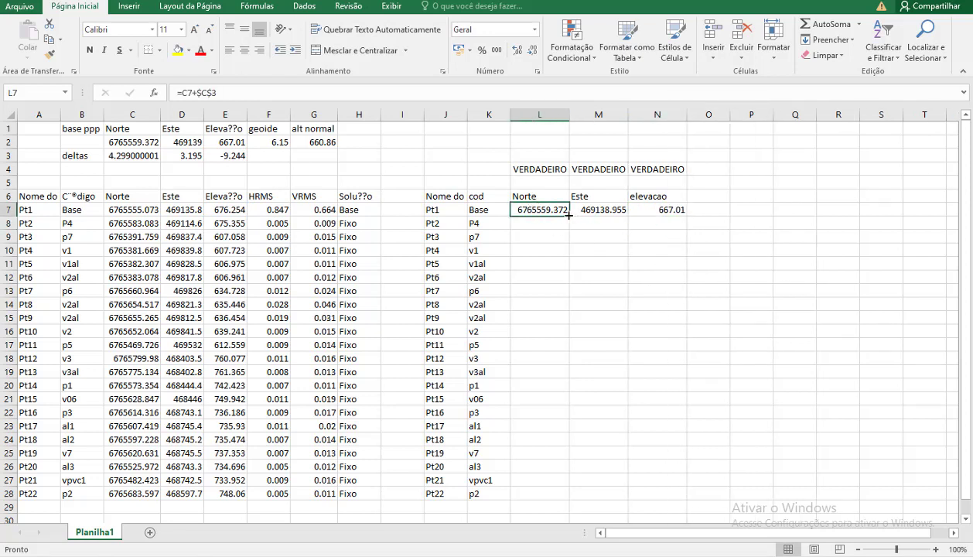
{"action": "left_click_drag", "start_coordinate": [569, 218], "coordinate": [555, 502]}
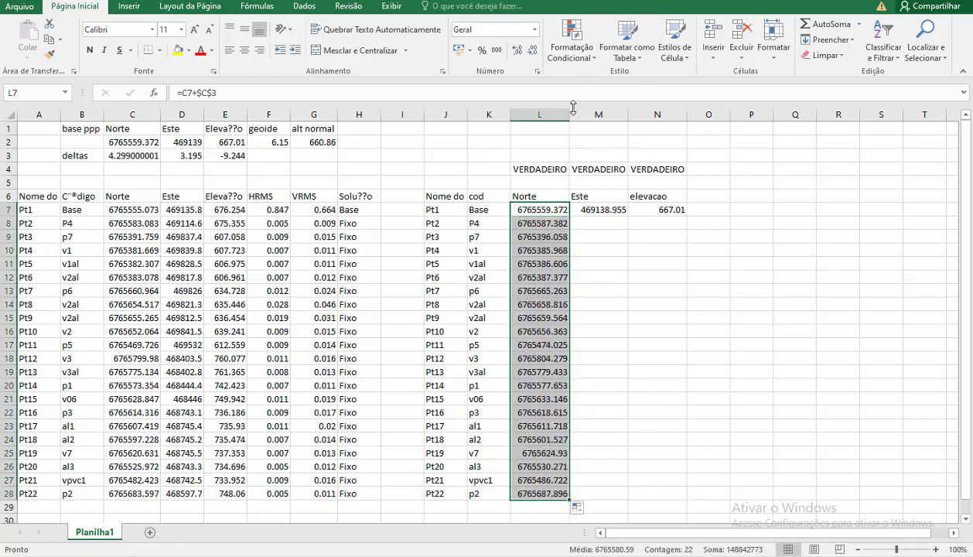
{"action": "double_click", "coordinate": [531, 493]}
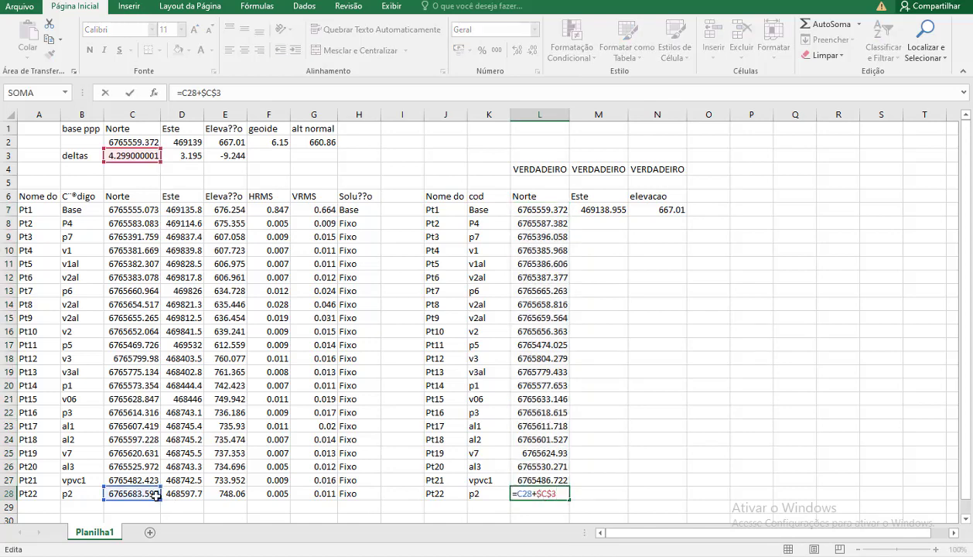
{"action": "key", "text": "Escape"}
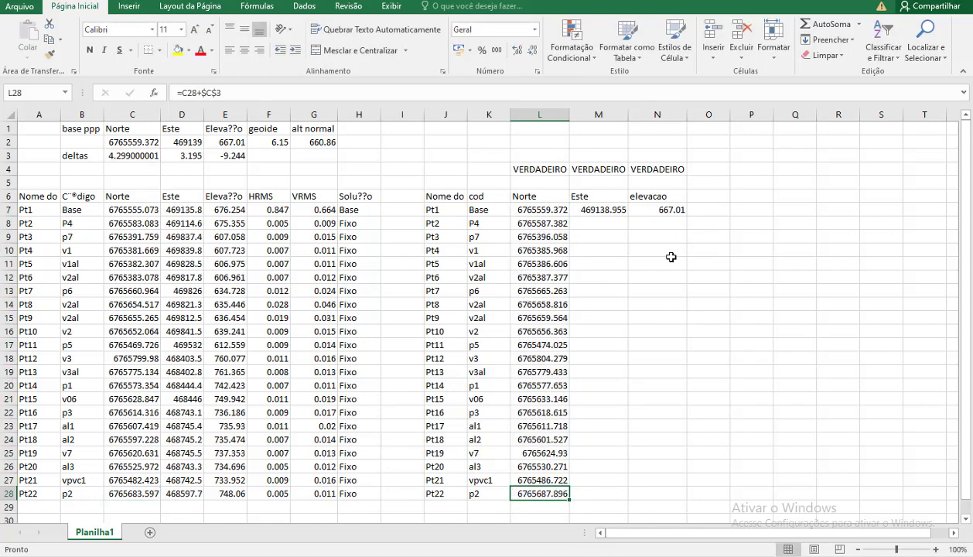
- Fill the corrected Este and elevacao formulas from M7 and N7 down to row 28
{"action": "left_click", "coordinate": [620, 210]}
{"action": "double_click", "coordinate": [628, 217]}
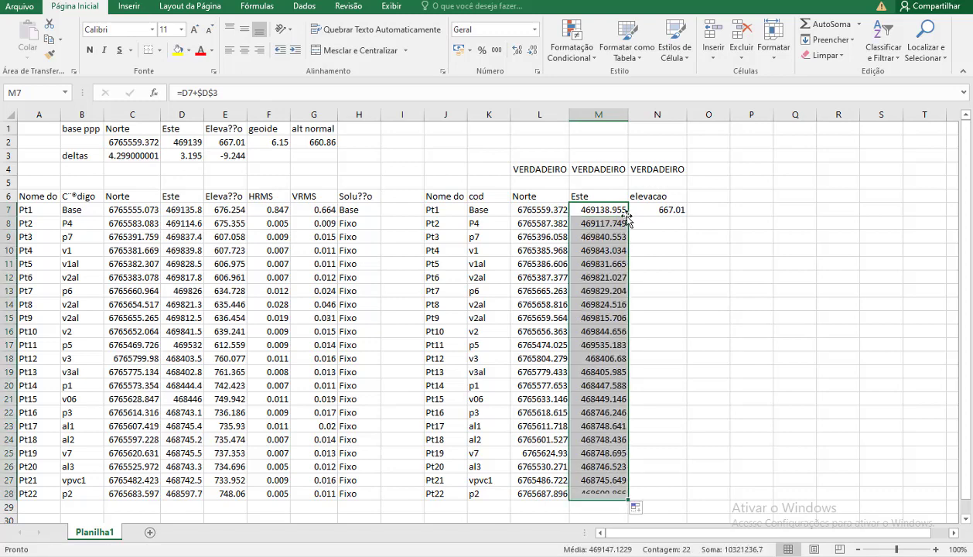
{"action": "left_click", "coordinate": [671, 208]}
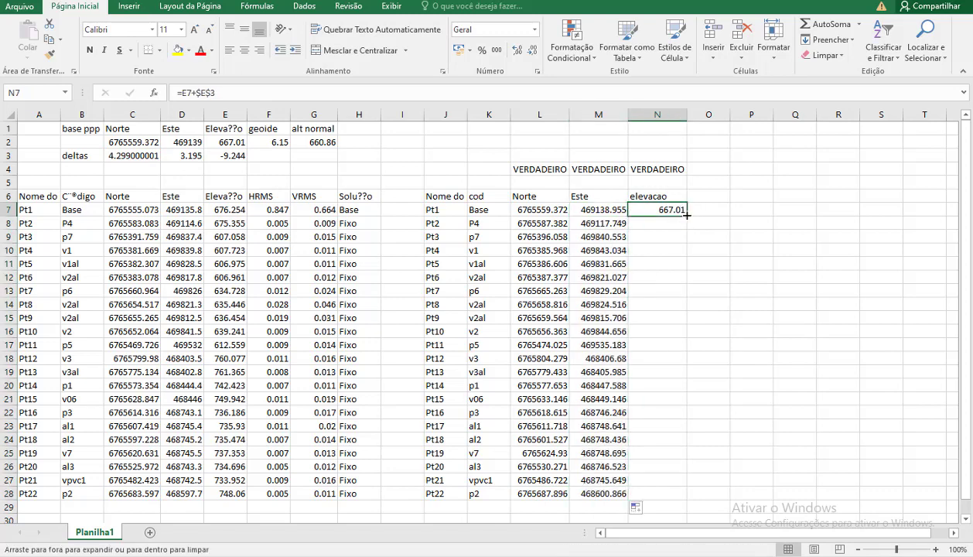
{"action": "double_click", "coordinate": [687, 218]}
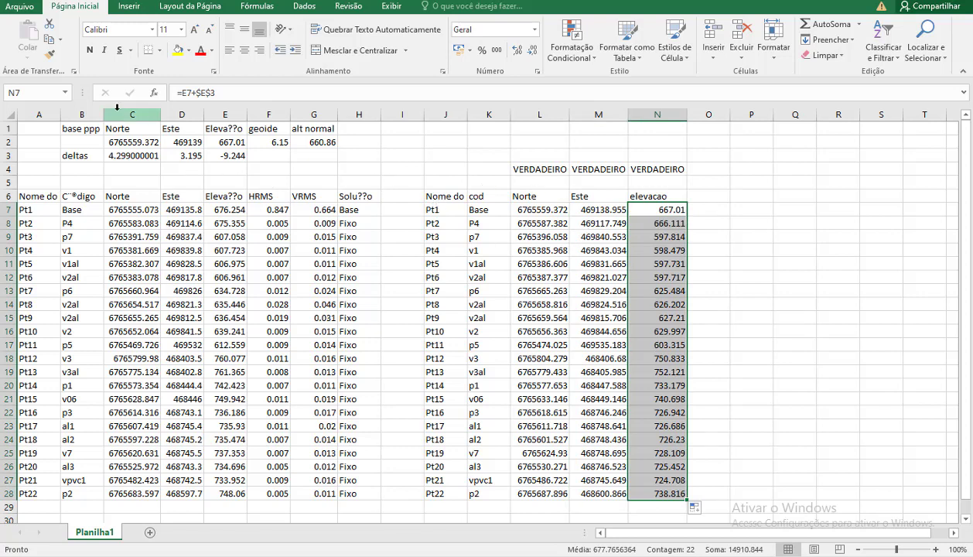
- Switch to Paint and draw a red right triangle, about 124 × 222 px, from the yellow triangle's centre to the diamond's centre to illustrate the deltas
{"action": "left_click_drag", "start_coordinate": [123, 152], "coordinate": [178, 155]}
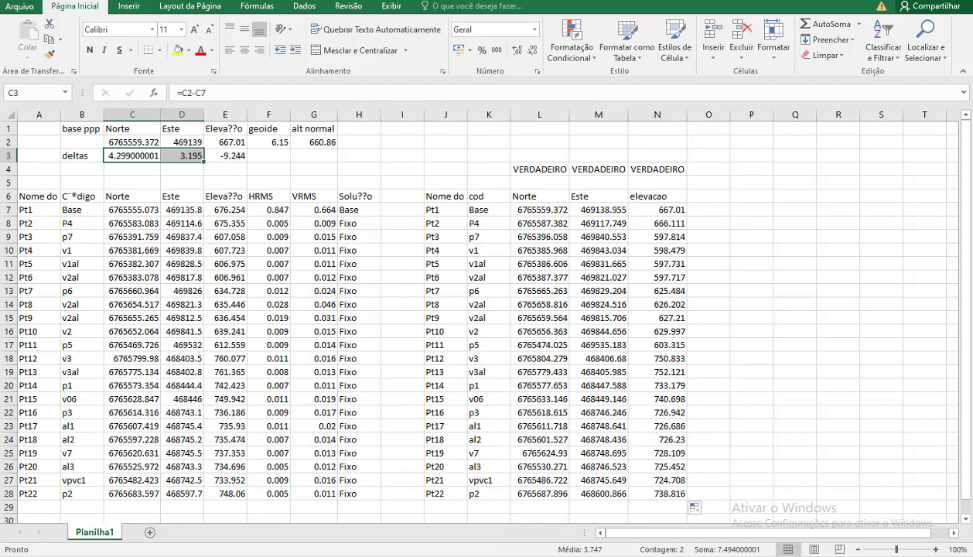
{"action": "left_click", "coordinate": [379, 555]}
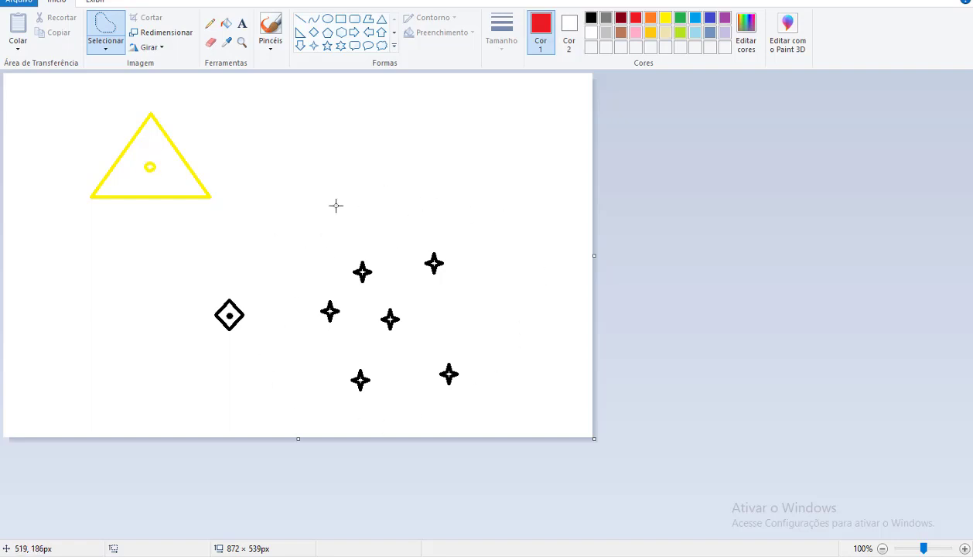
{"action": "left_click", "coordinate": [300, 33]}
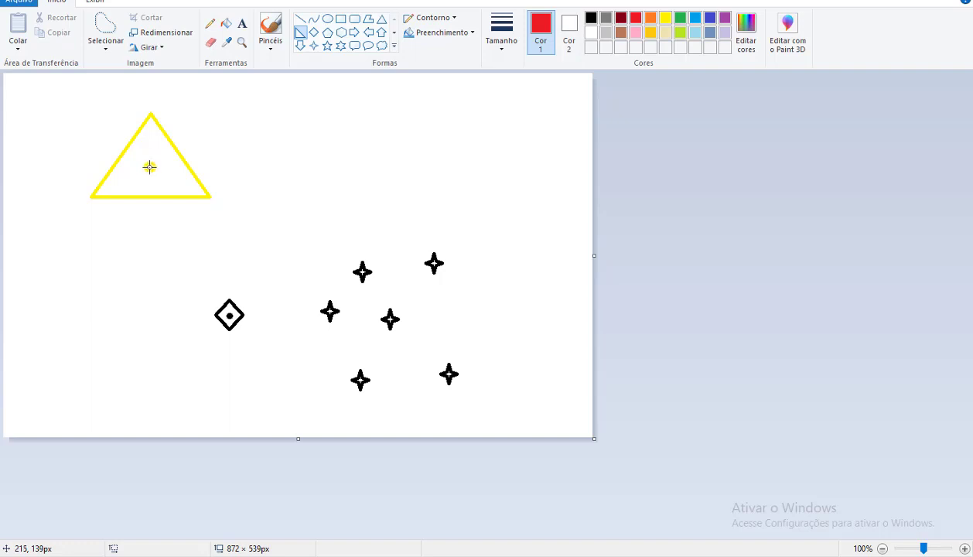
{"action": "left_click_drag", "start_coordinate": [150, 167], "coordinate": [230, 316]}
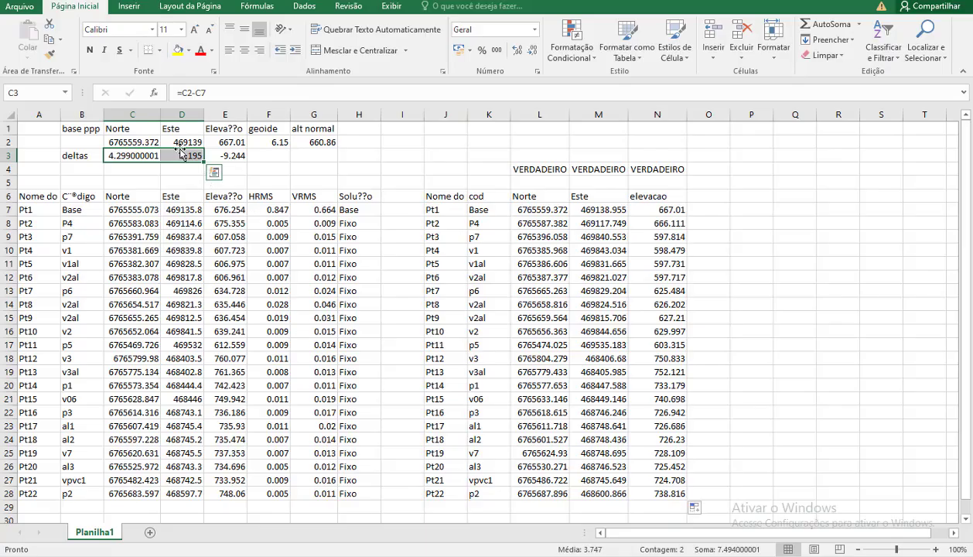
{"action": "left_click", "coordinate": [116, 155]}
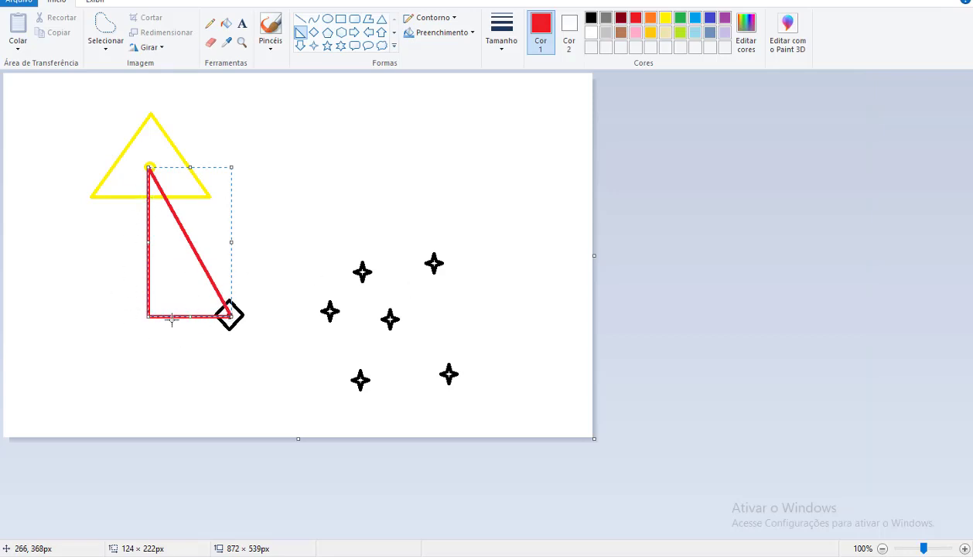
{"action": "left_click", "coordinate": [196, 357]}
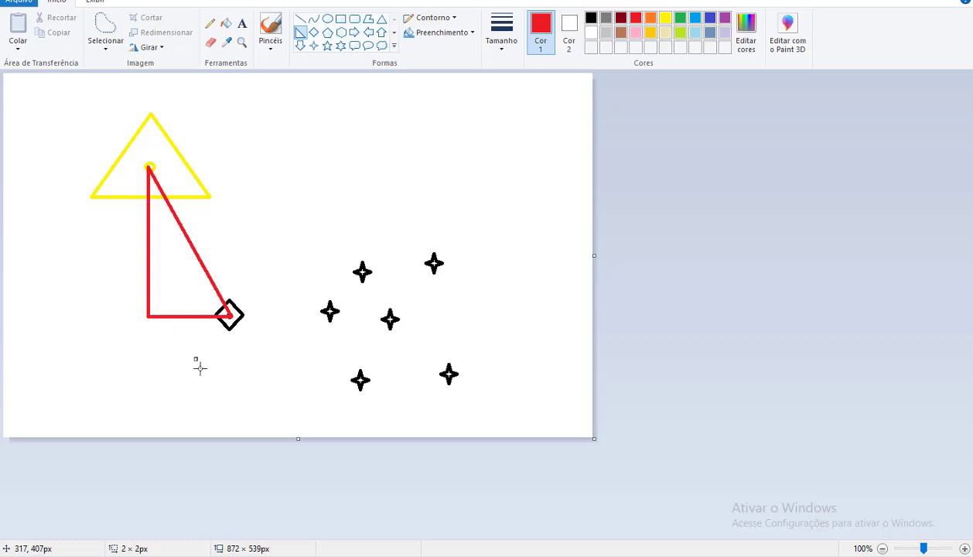
{"action": "left_click", "coordinate": [105, 31]}
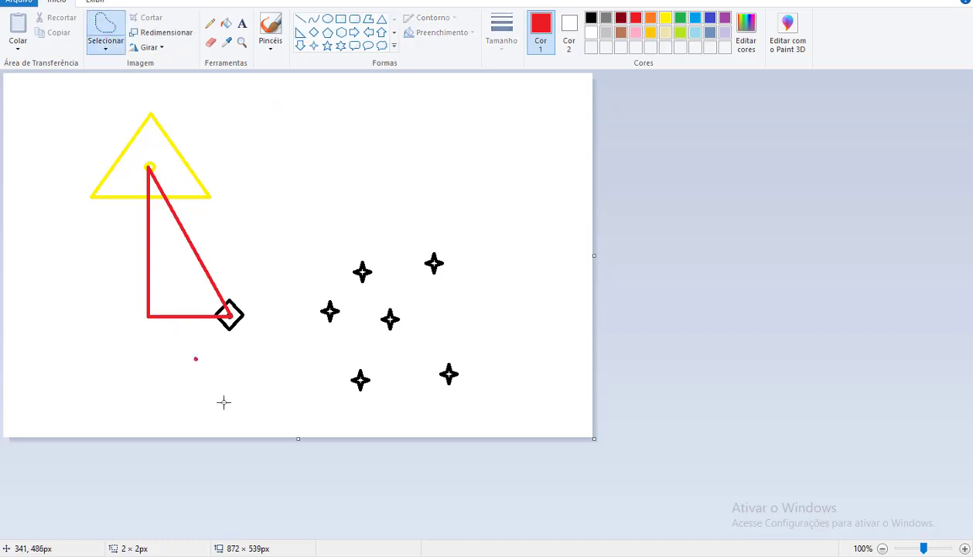
{"action": "mouse_move", "coordinate": [211, 342]}
{"action": "left_mouse_down"}
{"action": "mouse_move", "coordinate": [211, 358]}
{"action": "mouse_move", "coordinate": [186, 371]}
{"action": "mouse_move", "coordinate": [194, 363]}
{"action": "left_mouse_up"}
{"action": "key", "text": "Delete"}
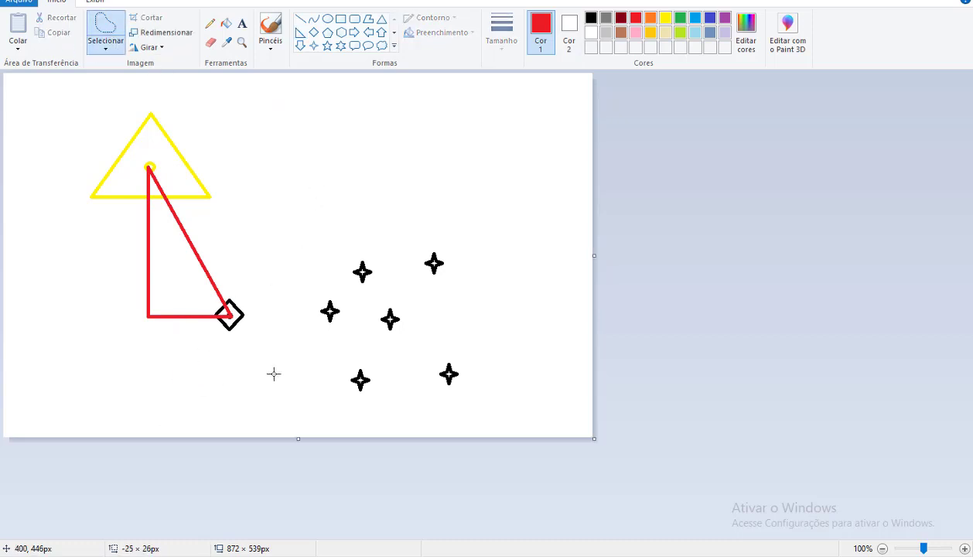
- Select the diamond together with all the stars and move them so the diamond sits on the yellow triangle's centre
{"action": "mouse_move", "coordinate": [213, 319]}
{"action": "left_mouse_down"}
{"action": "mouse_move", "coordinate": [208, 330]}
{"action": "mouse_move", "coordinate": [235, 288]}
{"action": "mouse_move", "coordinate": [258, 309]}
{"action": "mouse_move", "coordinate": [306, 268]}
{"action": "mouse_move", "coordinate": [414, 224]}
{"action": "mouse_move", "coordinate": [486, 374]}
{"action": "mouse_move", "coordinate": [332, 400]}
{"action": "mouse_move", "coordinate": [291, 328]}
{"action": "mouse_move", "coordinate": [266, 314]}
{"action": "mouse_move", "coordinate": [226, 338]}
{"action": "mouse_move", "coordinate": [217, 324]}
{"action": "mouse_move", "coordinate": [209, 332]}
{"action": "left_mouse_up"}
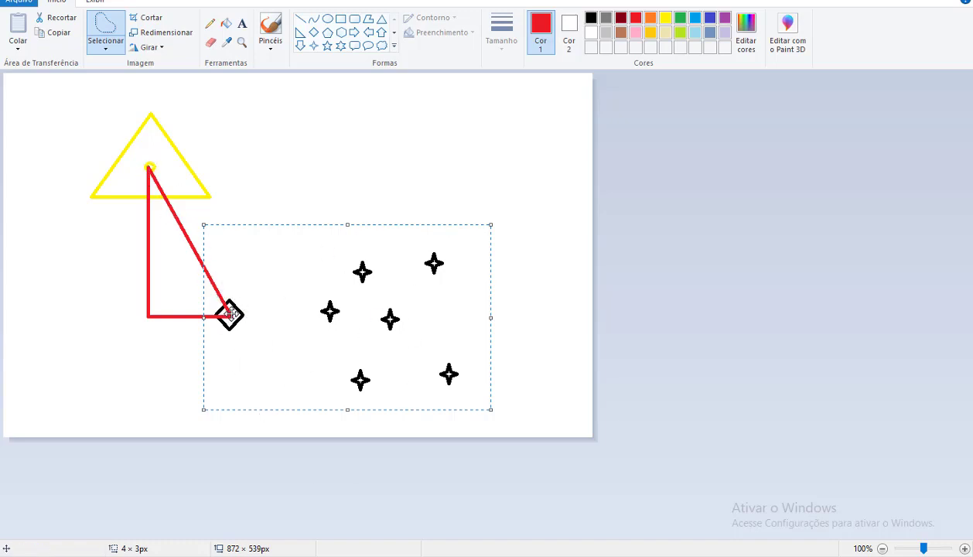
{"action": "left_click_drag", "start_coordinate": [229, 314], "coordinate": [148, 165]}
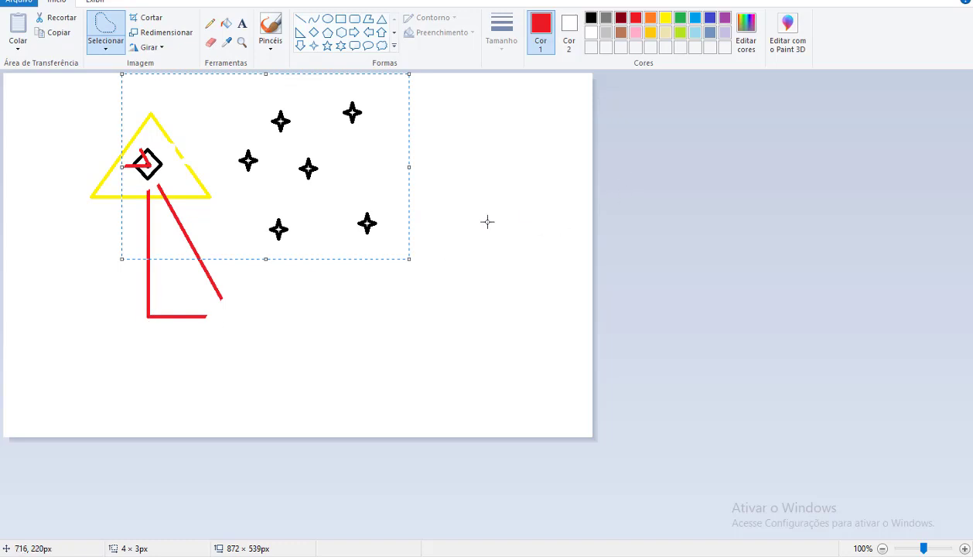
{"action": "left_click", "coordinate": [750, 153]}
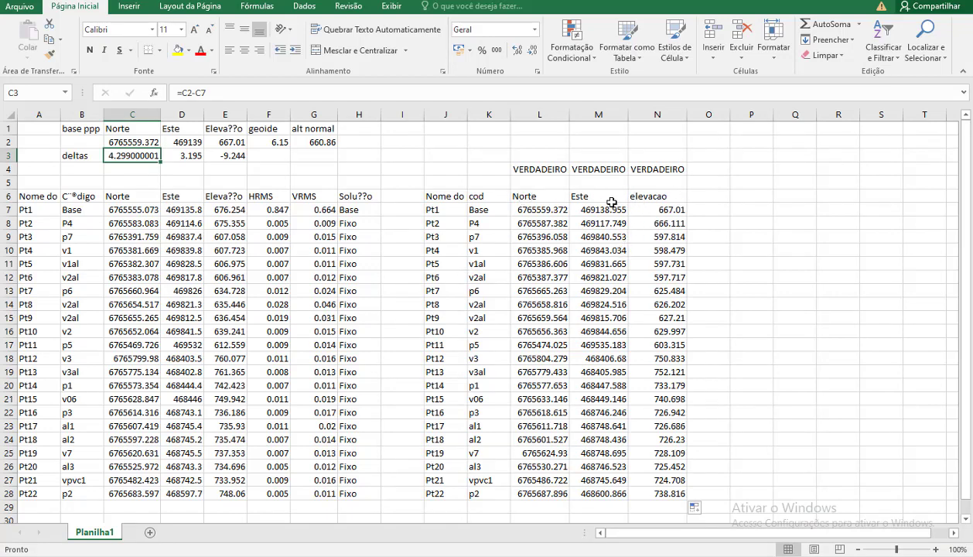
- Return to Excel and copy the geoide heading and value from F1:F2 to O6:O7 beside the corrected elevations
{"action": "left_click", "coordinate": [658, 200]}
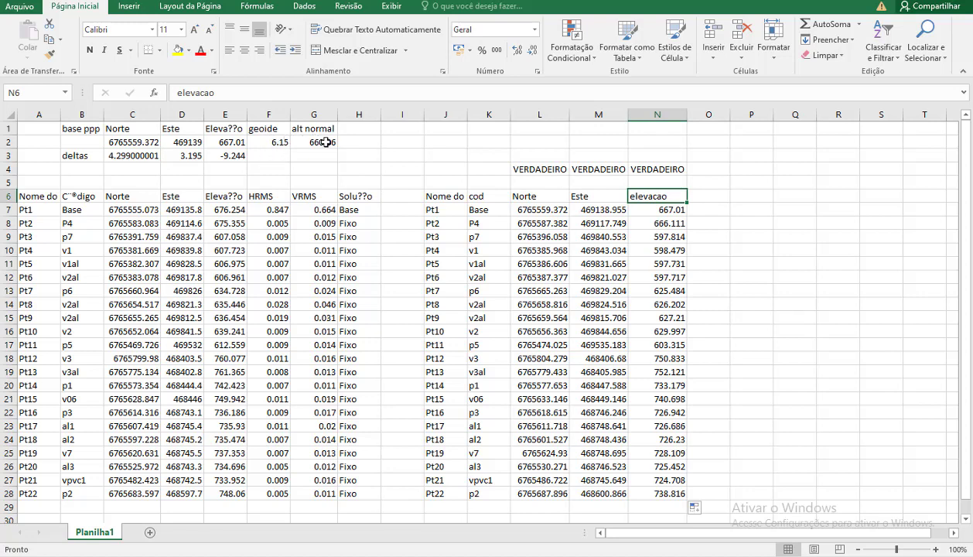
{"action": "left_click", "coordinate": [741, 159]}
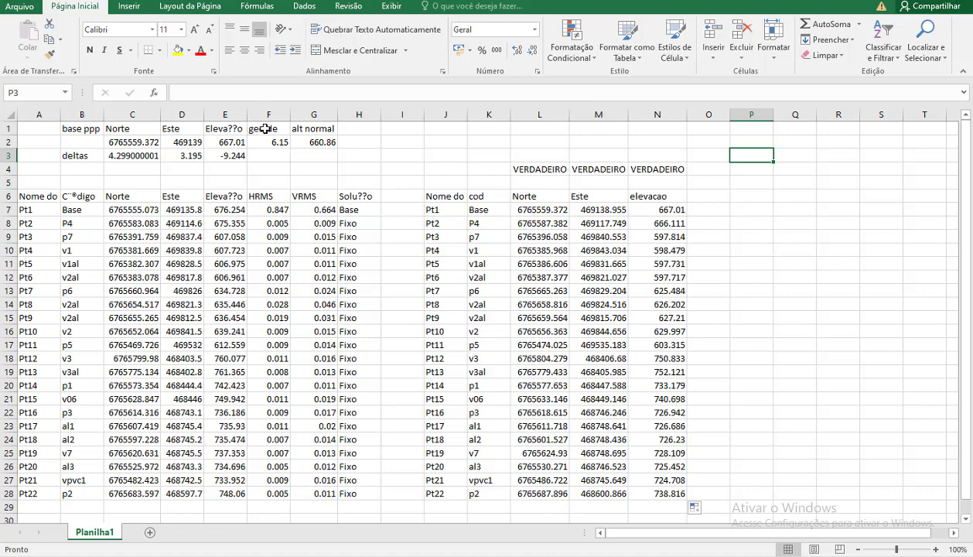
{"action": "left_click_drag", "start_coordinate": [259, 126], "coordinate": [275, 151]}
{"action": "key", "text": "ctrl+c"}
{"action": "left_click", "coordinate": [711, 196]}
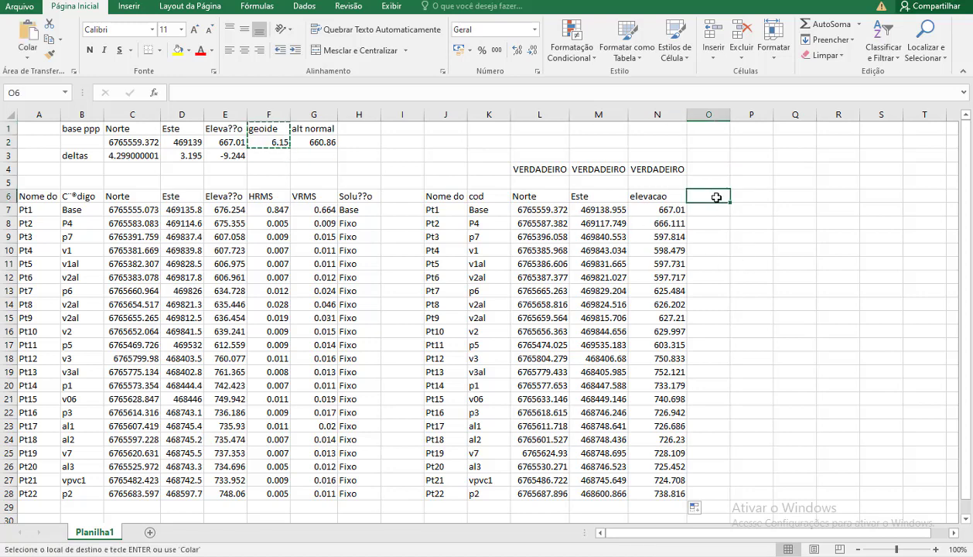
{"action": "key", "text": "ctrl+v"}
{"action": "left_click", "coordinate": [702, 264]}
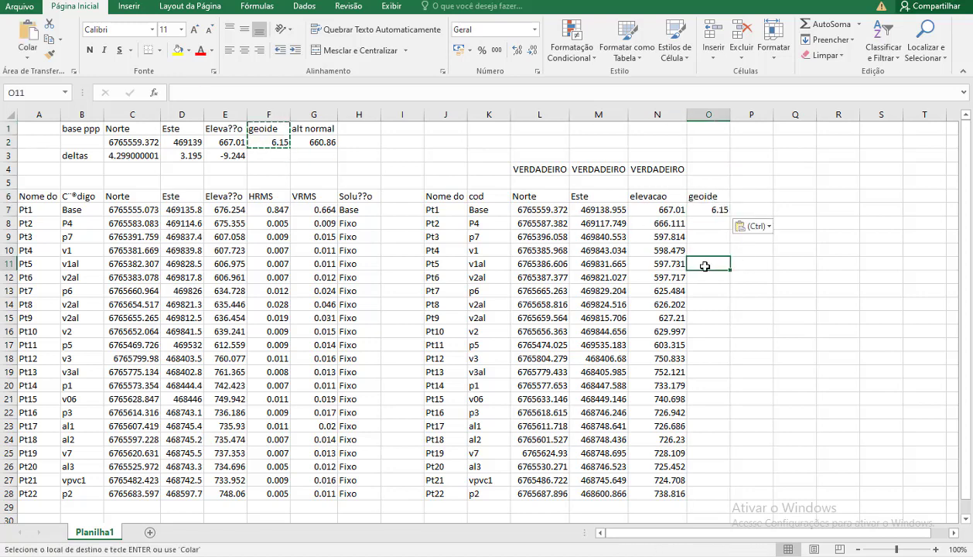
- Add the heading "alt normal" in cell P6 and fit column P to its contents
{"action": "left_click", "coordinate": [747, 208]}
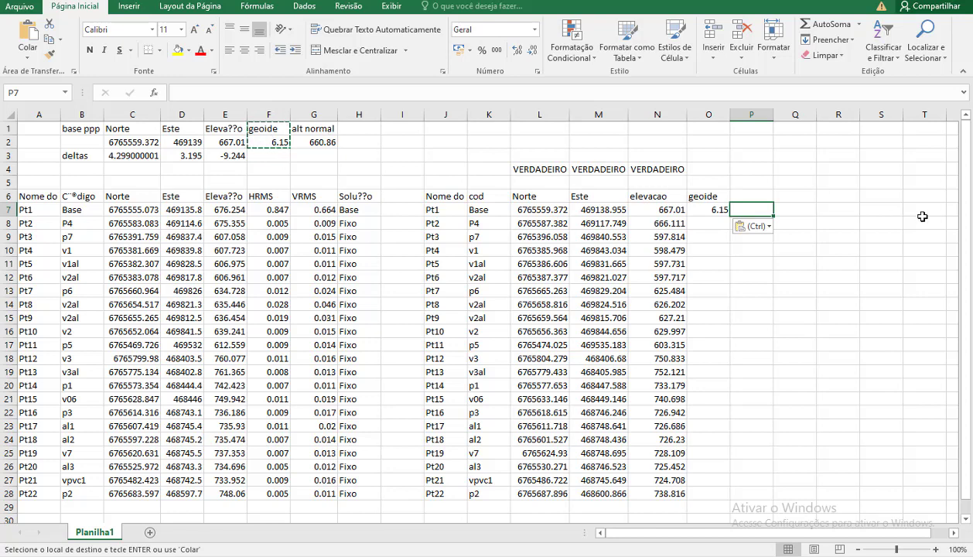
{"action": "left_click", "coordinate": [733, 197]}
{"action": "type", "text": "alt"}
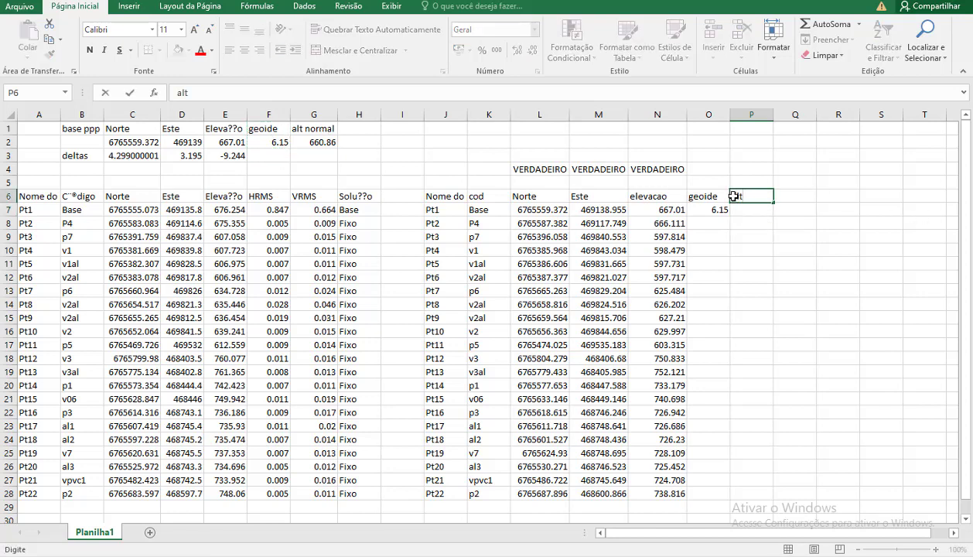
{"action": "type", "text": " normal"}
{"action": "key", "text": "Return"}
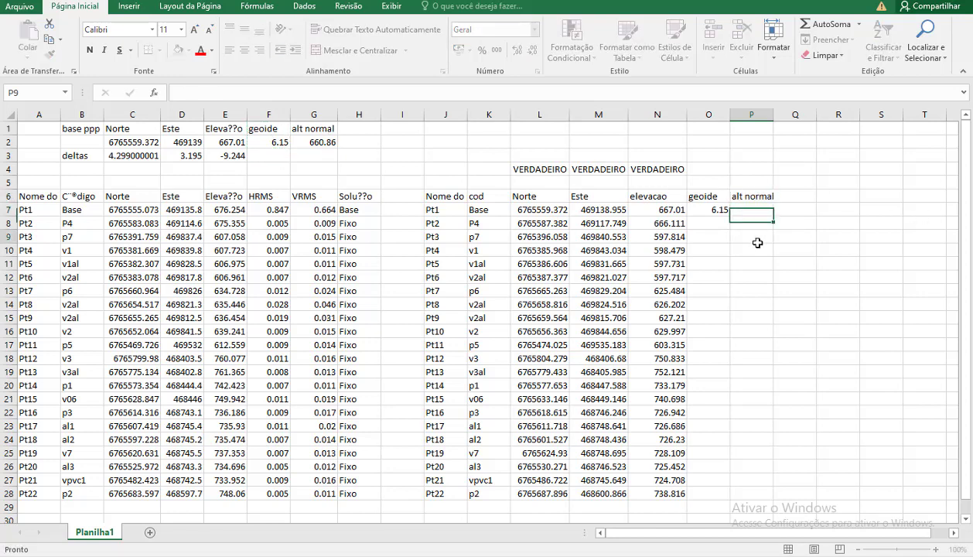
{"action": "left_click", "coordinate": [755, 237]}
{"action": "double_click", "coordinate": [774, 113]}
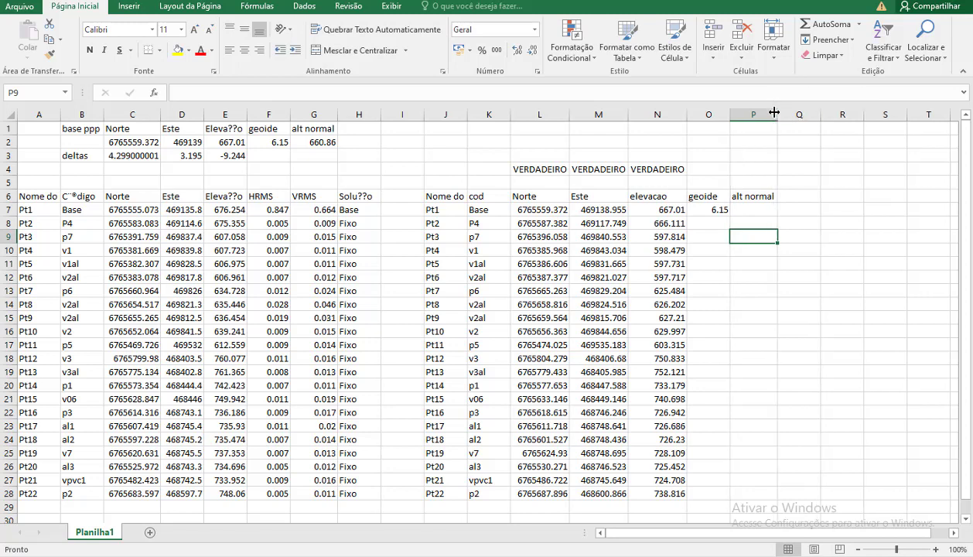
- Enter the normal altitude formula =N7-O7 in cell P7 and compare it with the PPP normal altitude in G2
{"action": "left_click", "coordinate": [754, 209]}
{"action": "type", "text": "="}
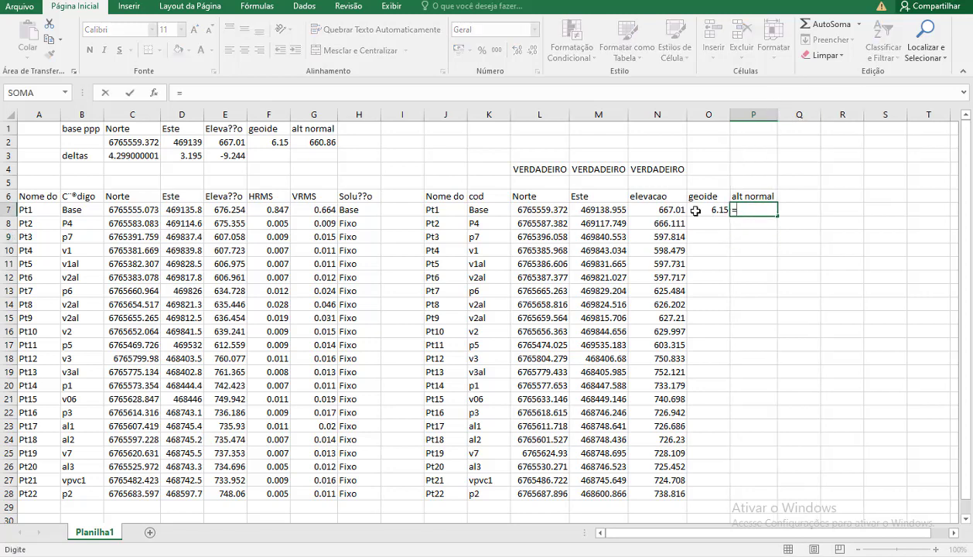
{"action": "left_click", "coordinate": [670, 210]}
{"action": "type", "text": "-"}
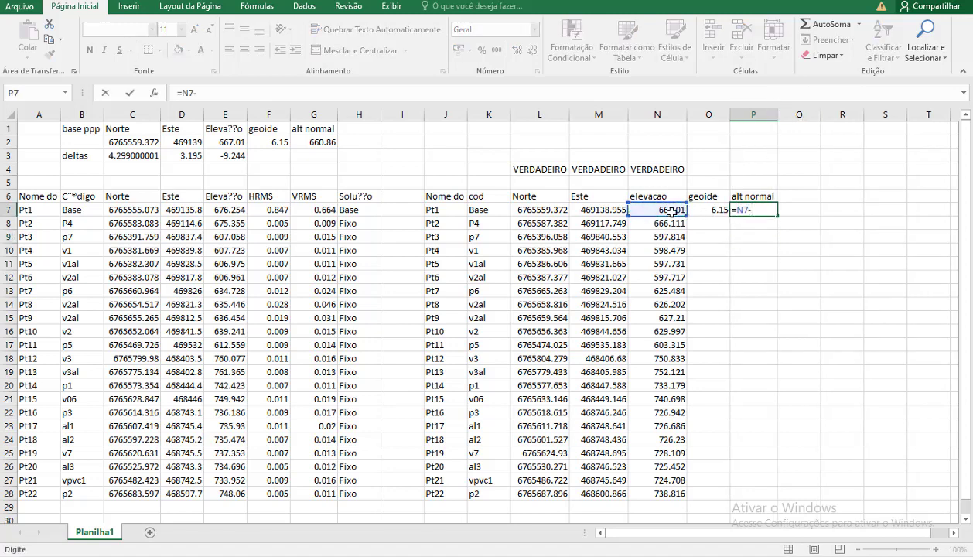
{"action": "left_click", "coordinate": [707, 210]}
{"action": "key", "text": "Return"}
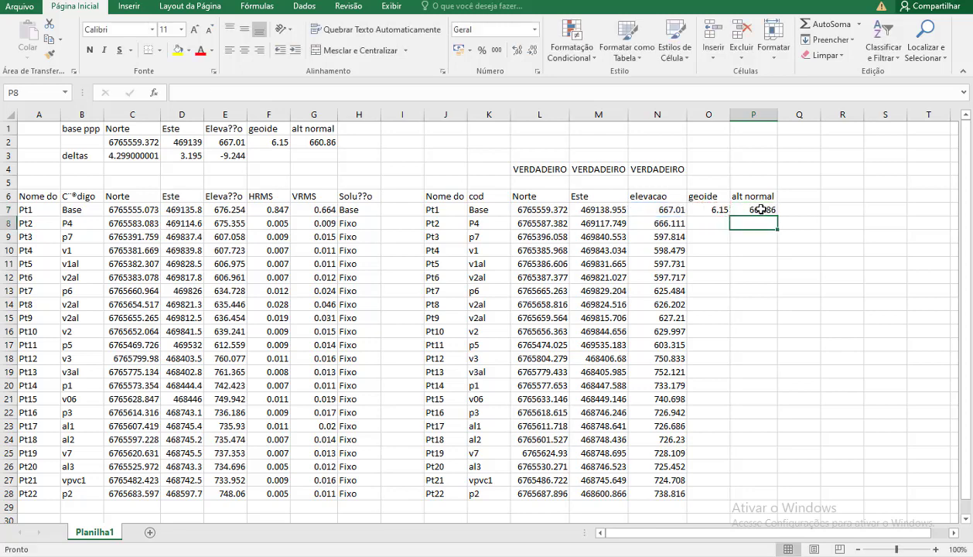
{"action": "key", "text": "Up"}
{"action": "left_click", "coordinate": [309, 142]}
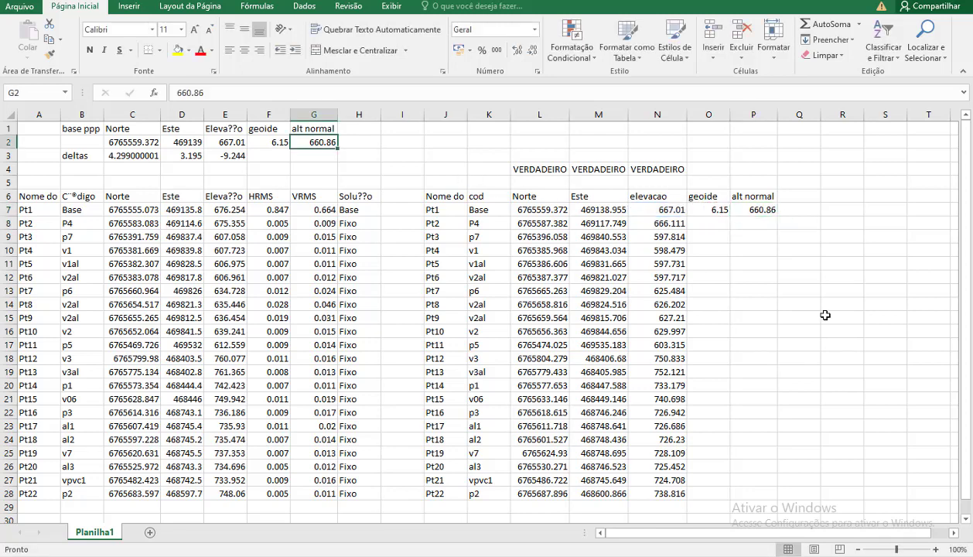
- Examine the corrected Norte and Este coordinates of Pt2 to Pt22 and the base's geoide and alt normal cells
{"action": "left_click", "coordinate": [738, 232]}
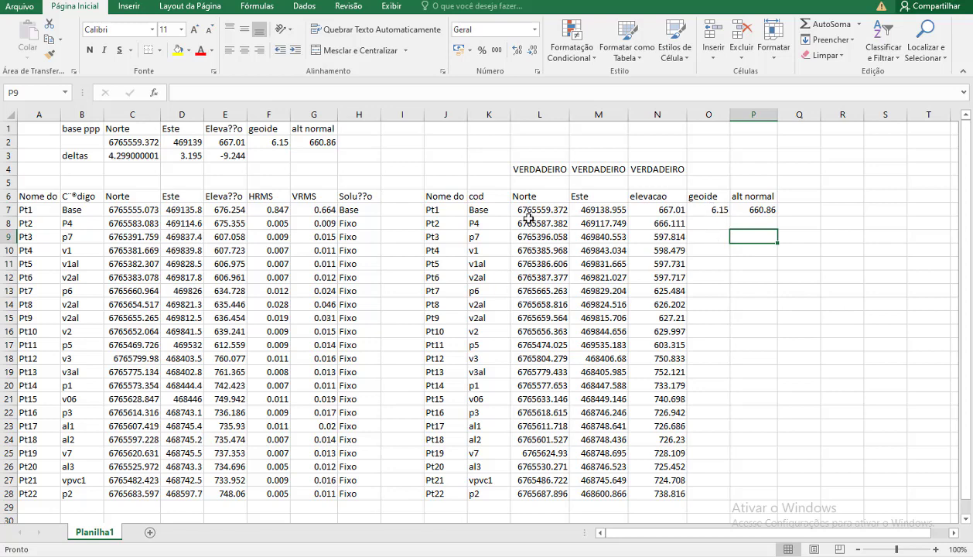
{"action": "left_click_drag", "start_coordinate": [528, 219], "coordinate": [599, 492]}
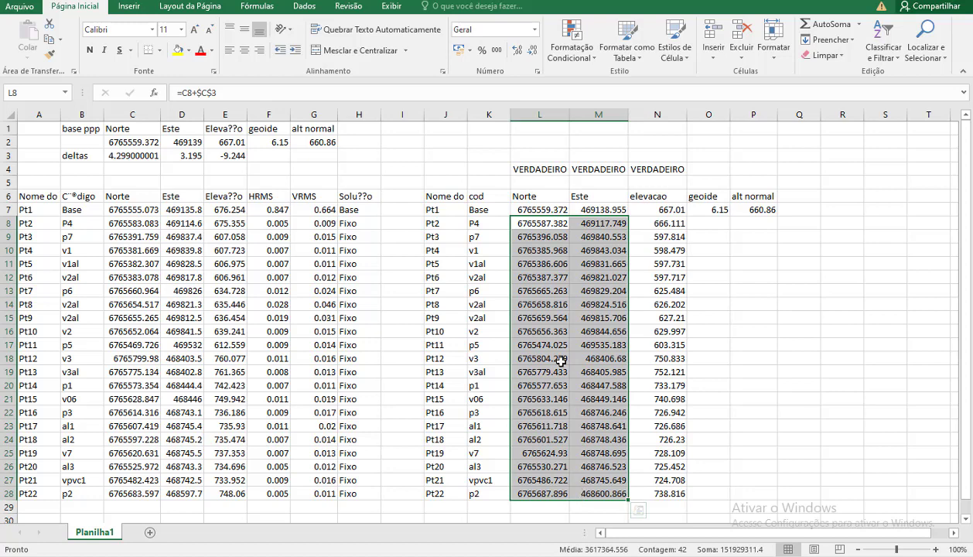
{"action": "left_click", "coordinate": [722, 210]}
{"action": "left_click", "coordinate": [695, 250]}
{"action": "left_click", "coordinate": [697, 290]}
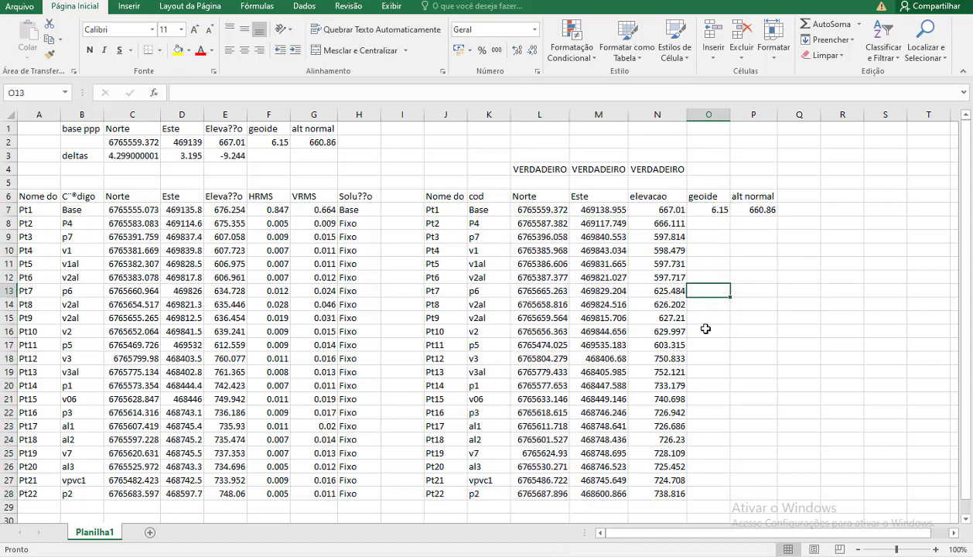
{"action": "left_click", "coordinate": [693, 331]}
{"action": "left_click", "coordinate": [761, 209]}
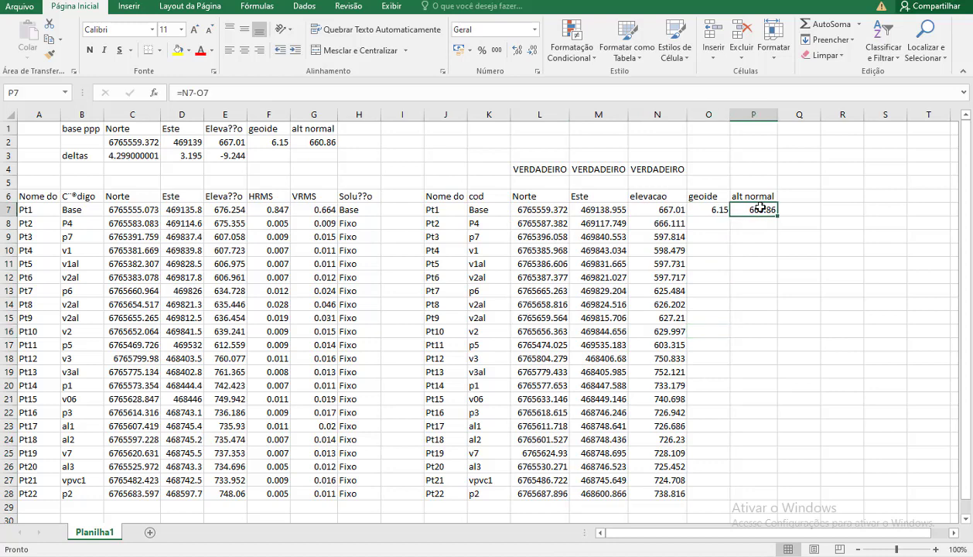
{"action": "left_click", "coordinate": [711, 210]}
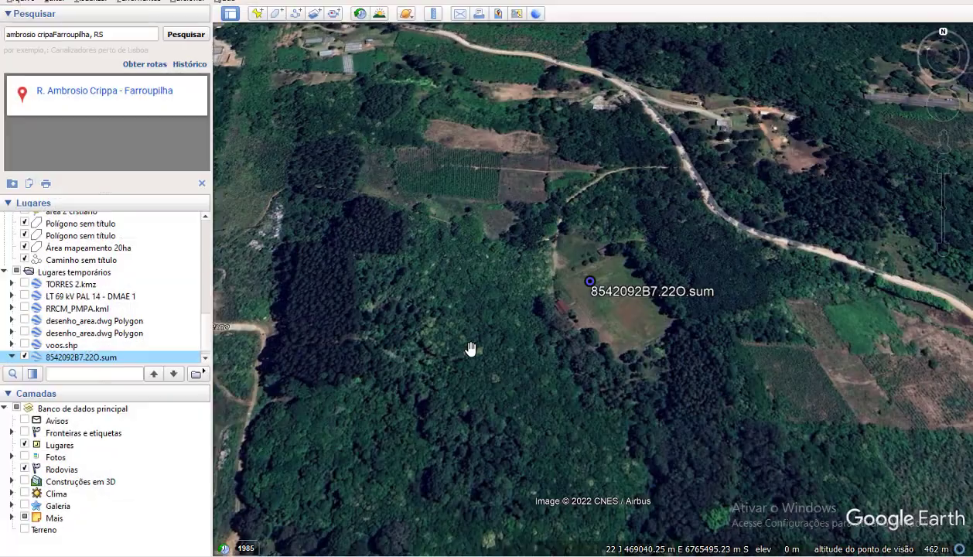
- Switch to Google Earth and toggle the voos.shp layer to view the survey area around the base point
{"action": "scroll", "coordinate": [495, 348], "scroll_direction": "down", "scroll_amount": 5}
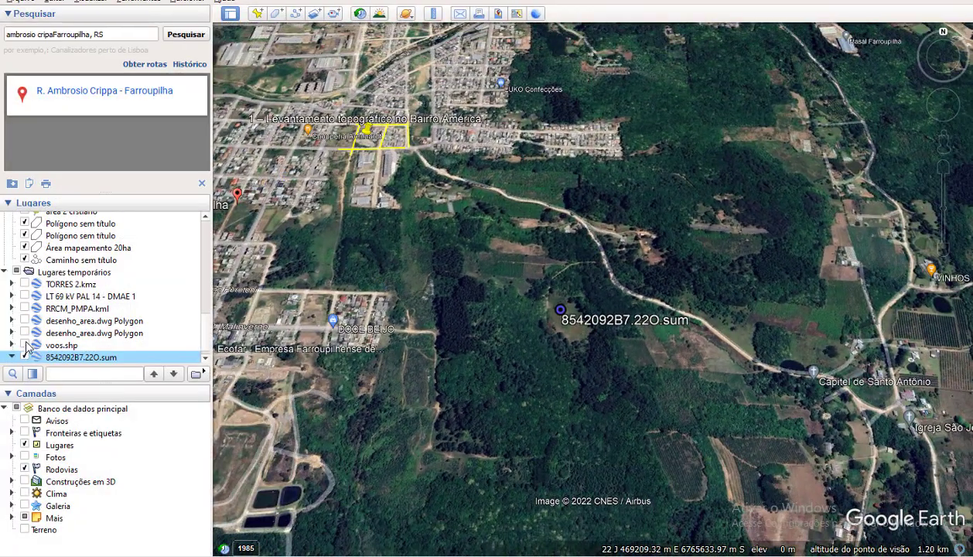
{"action": "left_click", "coordinate": [24, 345]}
{"action": "scroll", "coordinate": [468, 326], "scroll_direction": "down", "scroll_amount": 2}
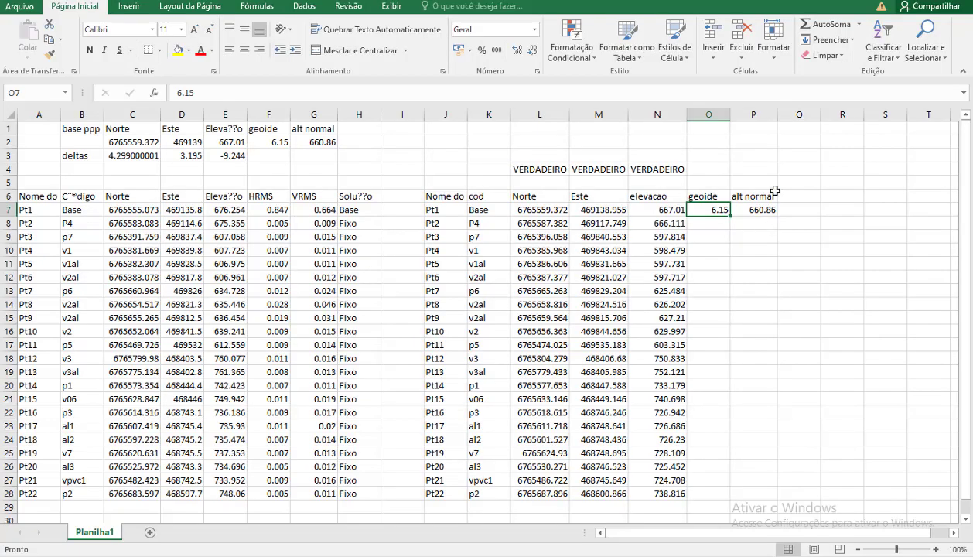
- Return to Excel and copy the geoide value 6.15 from O7 down to O28 for all points
{"action": "left_click_drag", "start_coordinate": [713, 225], "coordinate": [716, 492]}
{"action": "left_click", "coordinate": [793, 272]}
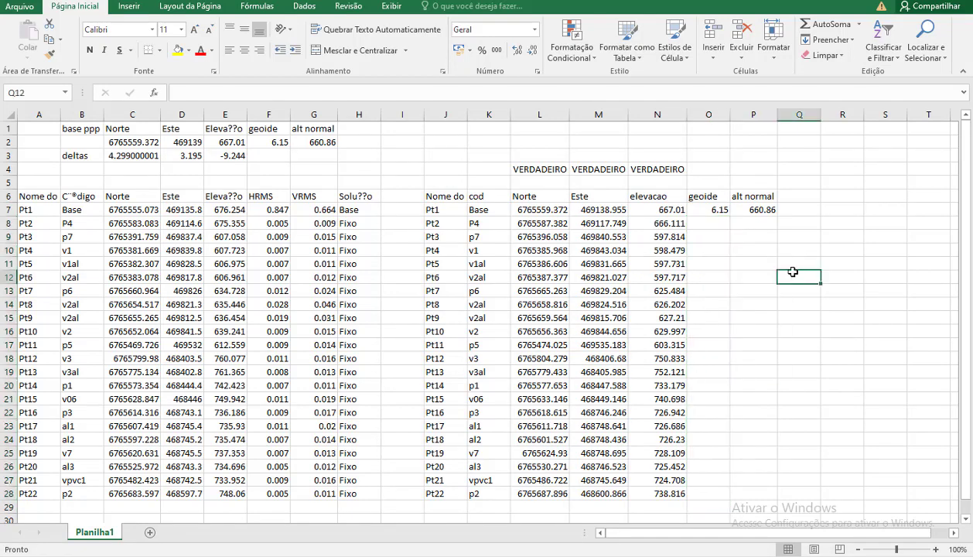
{"action": "left_click", "coordinate": [715, 215]}
{"action": "left_click_drag", "start_coordinate": [728, 217], "coordinate": [700, 499]}
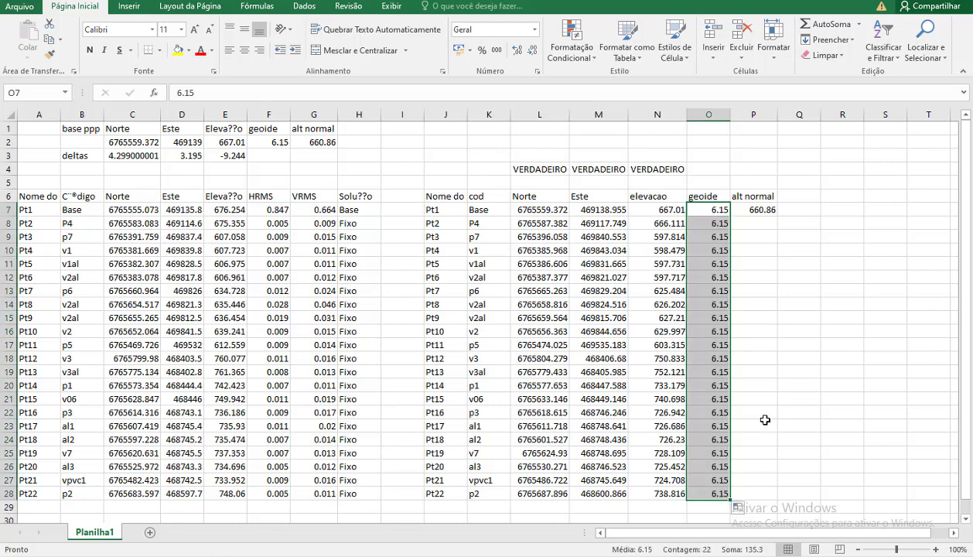
- Fill the normal altitude formula from P7 down to P28 and check the cell references in the last row
{"action": "left_click", "coordinate": [771, 215]}
{"action": "left_click_drag", "start_coordinate": [775, 218], "coordinate": [754, 493]}
{"action": "scroll", "coordinate": [747, 443], "scroll_direction": "down", "scroll_amount": 1}
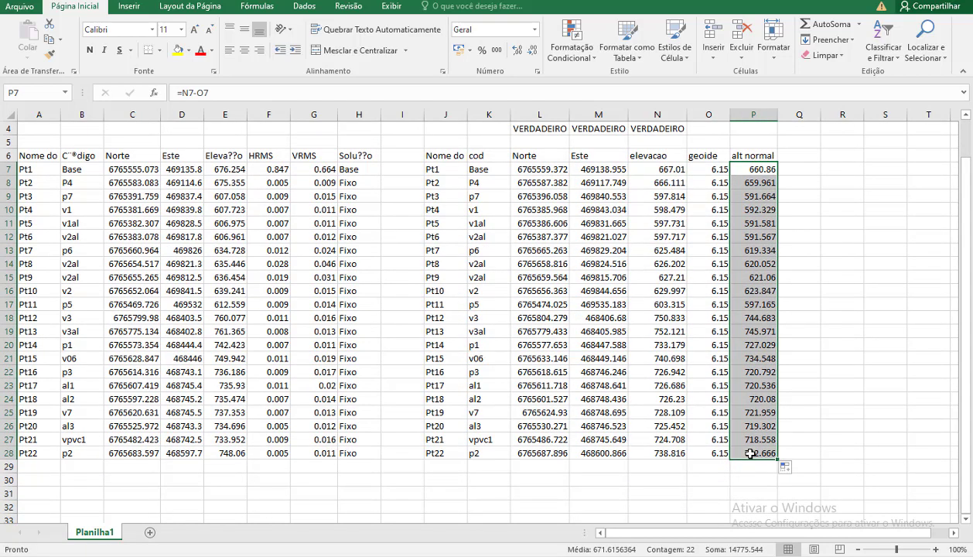
{"action": "double_click", "coordinate": [750, 453]}
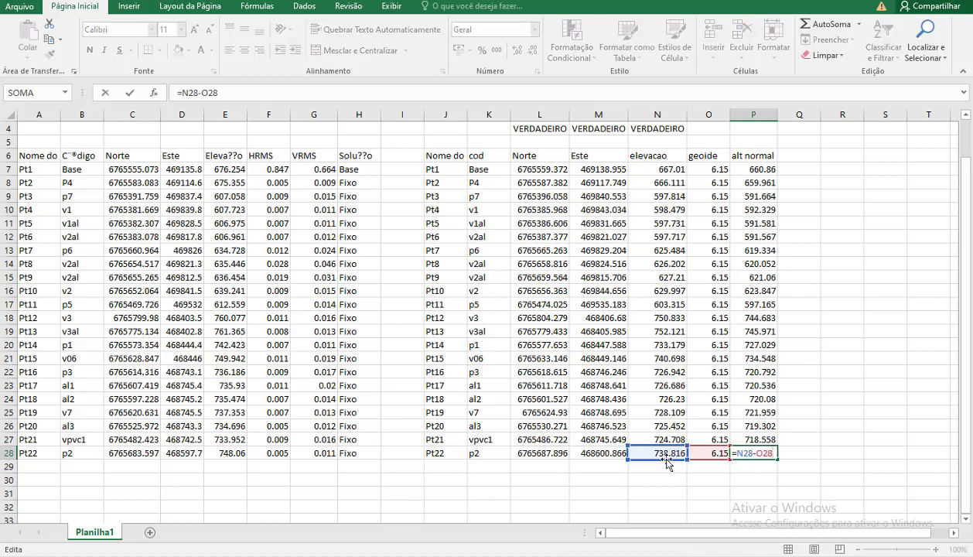
{"action": "key", "text": "Return"}
{"action": "left_click", "coordinate": [754, 454]}
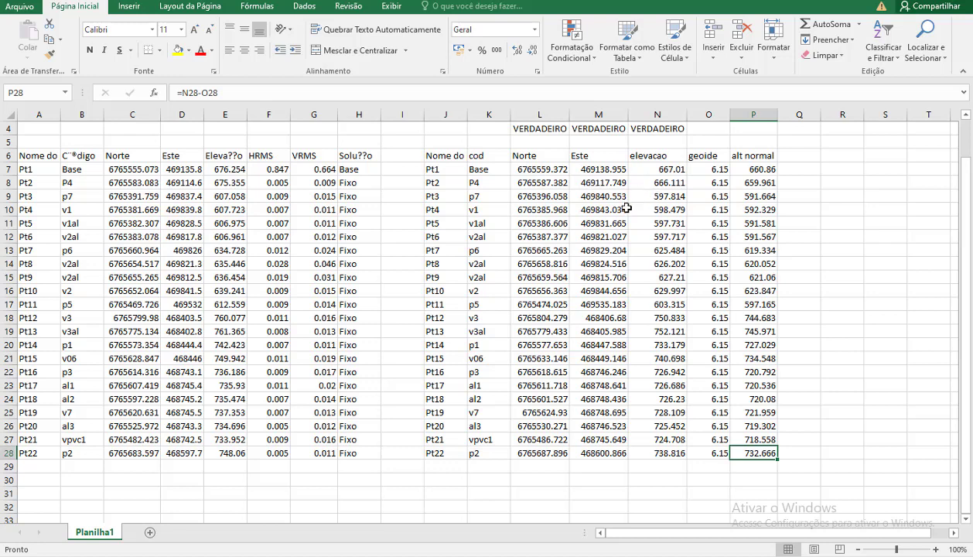
- Review the corrected points table, examining the point codes, Norte and Este coordinates, elevations and the filled geoide column
{"action": "left_click_drag", "start_coordinate": [431, 185], "coordinate": [484, 186]}
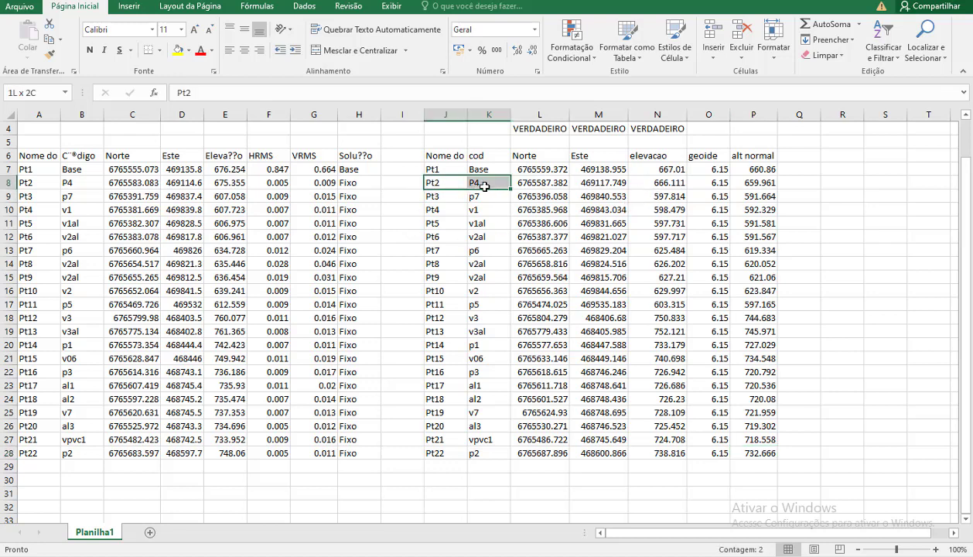
{"action": "left_click", "coordinate": [481, 183]}
{"action": "left_click", "coordinate": [480, 301]}
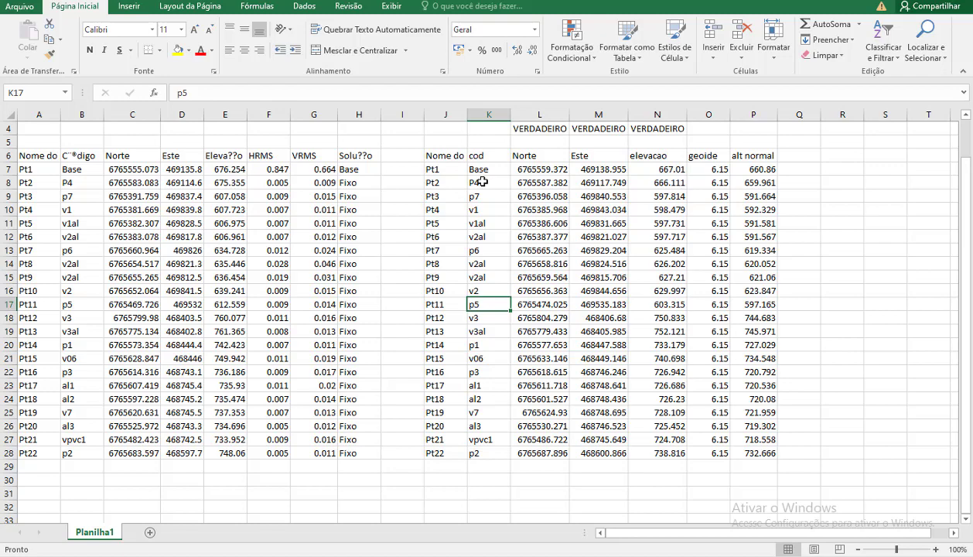
{"action": "scroll", "coordinate": [340, 159], "scroll_direction": "up", "scroll_amount": 1}
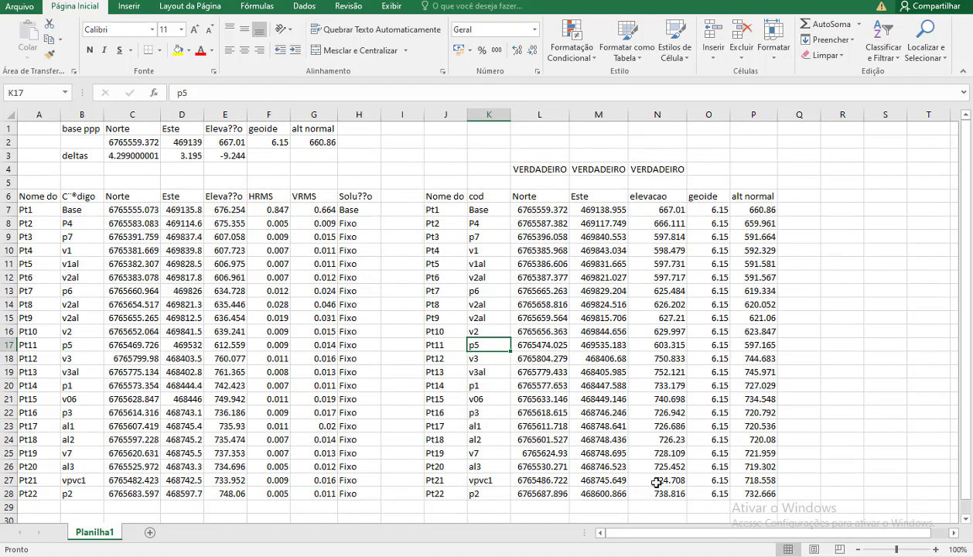
{"action": "scroll", "coordinate": [516, 215], "scroll_direction": "down", "scroll_amount": 2}
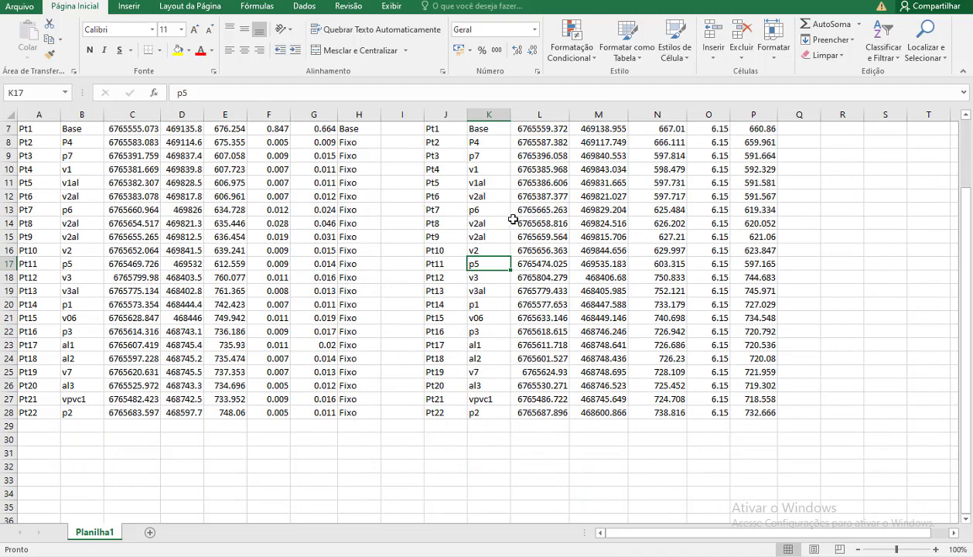
{"action": "scroll", "coordinate": [526, 240], "scroll_direction": "up", "scroll_amount": 1}
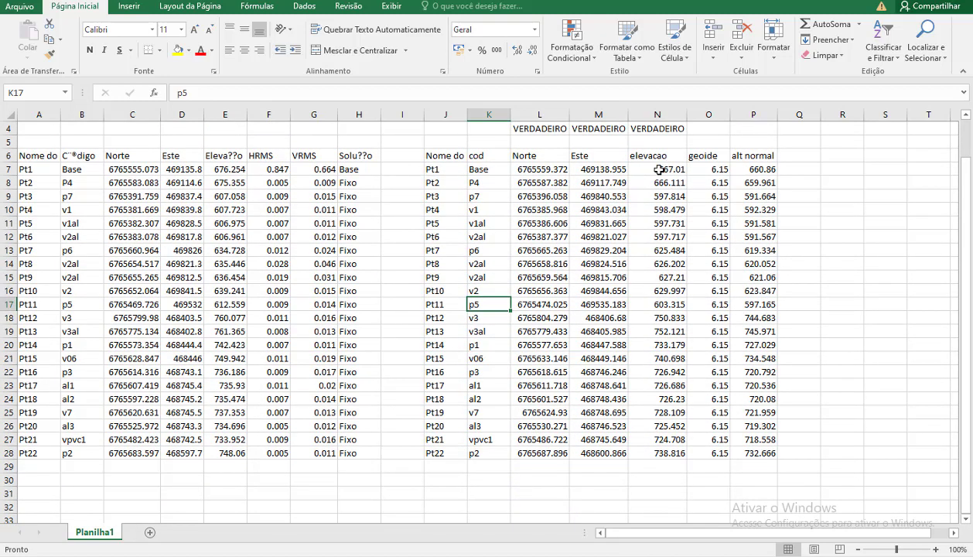
{"action": "left_click_drag", "start_coordinate": [663, 169], "coordinate": [659, 200]}
{"action": "left_click_drag", "start_coordinate": [704, 169], "coordinate": [709, 453]}
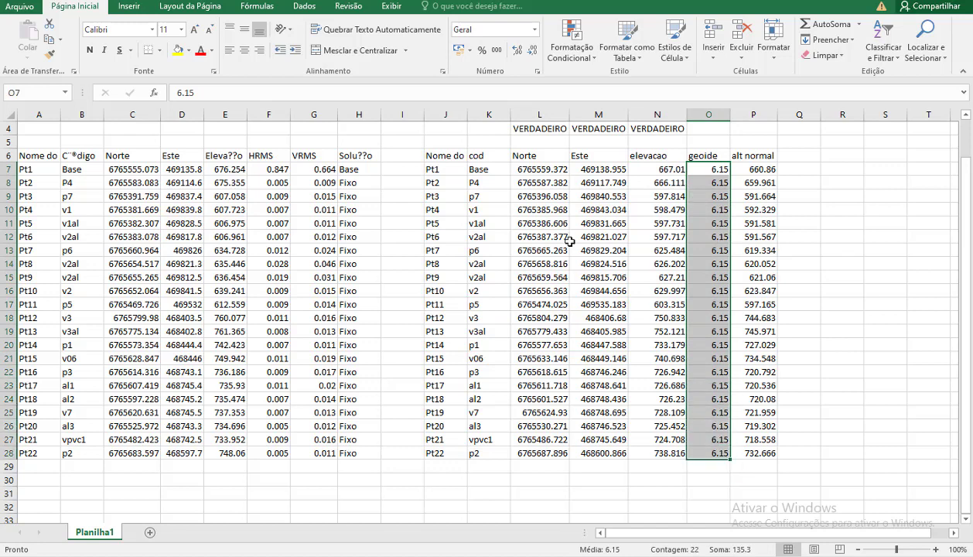
{"action": "left_click_drag", "start_coordinate": [534, 183], "coordinate": [600, 457]}
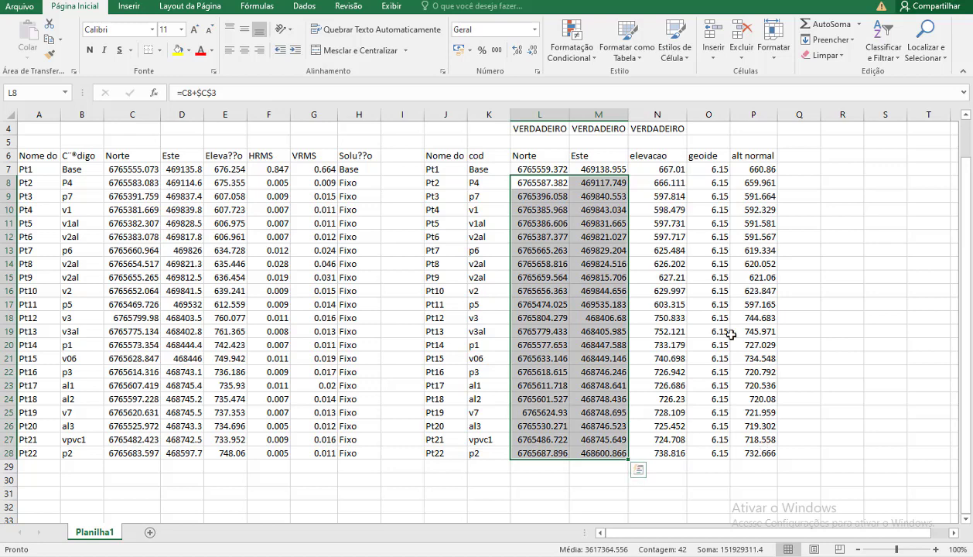
{"action": "left_click", "coordinate": [709, 455]}
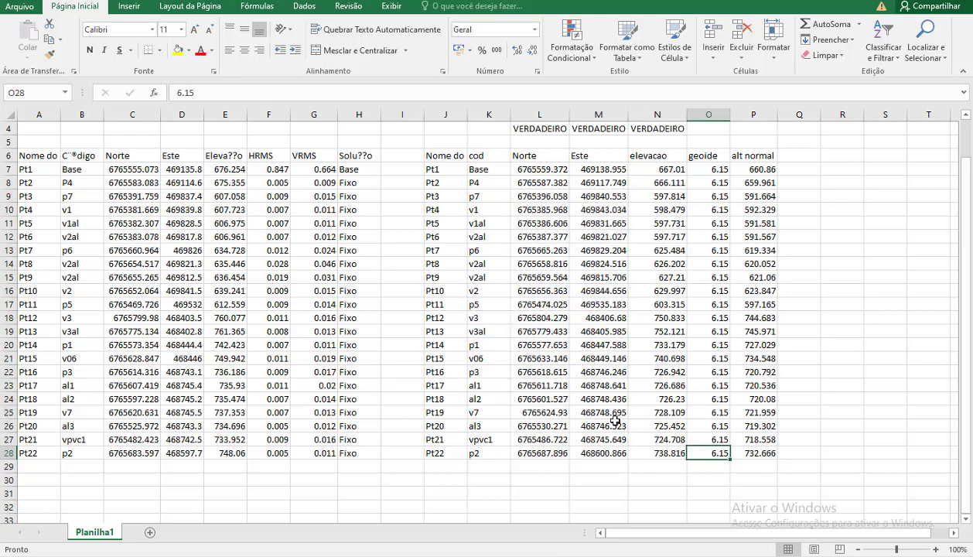